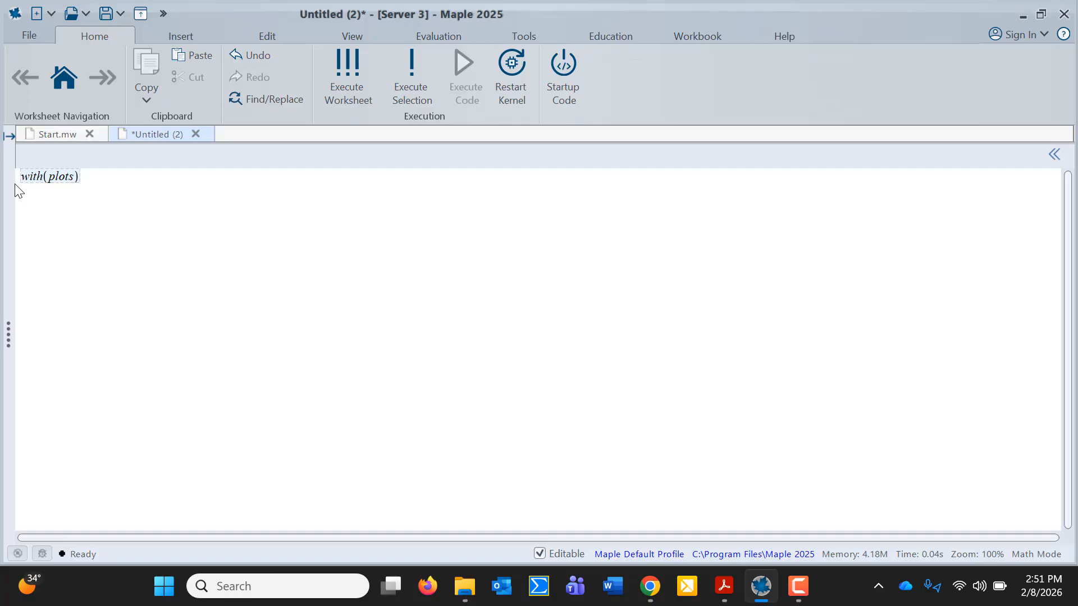
# Run with(plots): with a colon to suppress output, then bring up the assignment PDF
pyautogui.write(':')
pyautogui.press('Return')
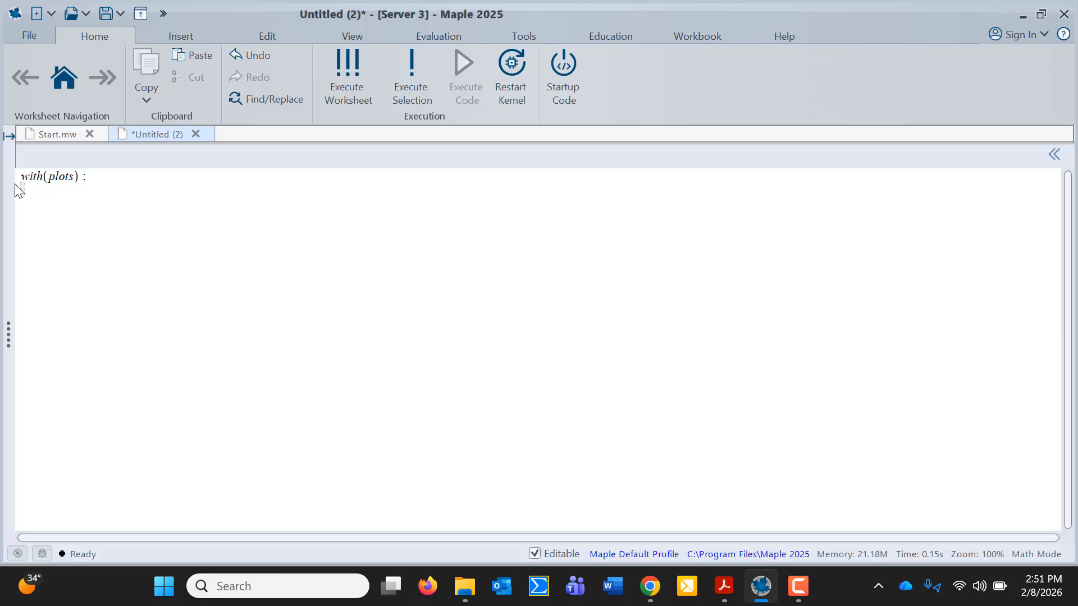
pyautogui.click(726, 589)
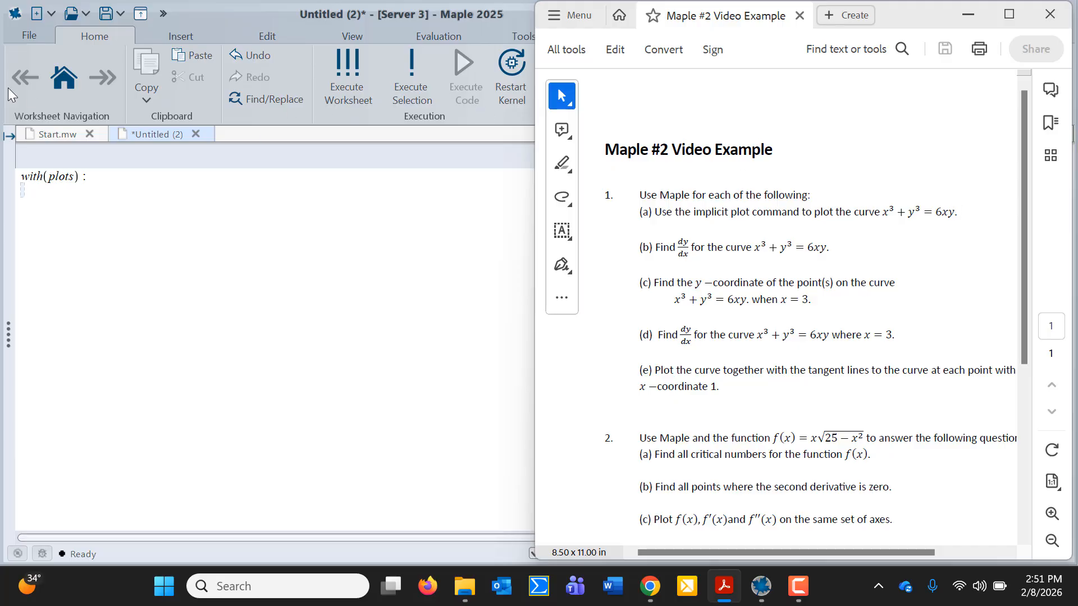
# Back in Maple, type curve := x^3 + y^3 = on a new line, leaving the right side unfinished
pyautogui.click(23, 191)
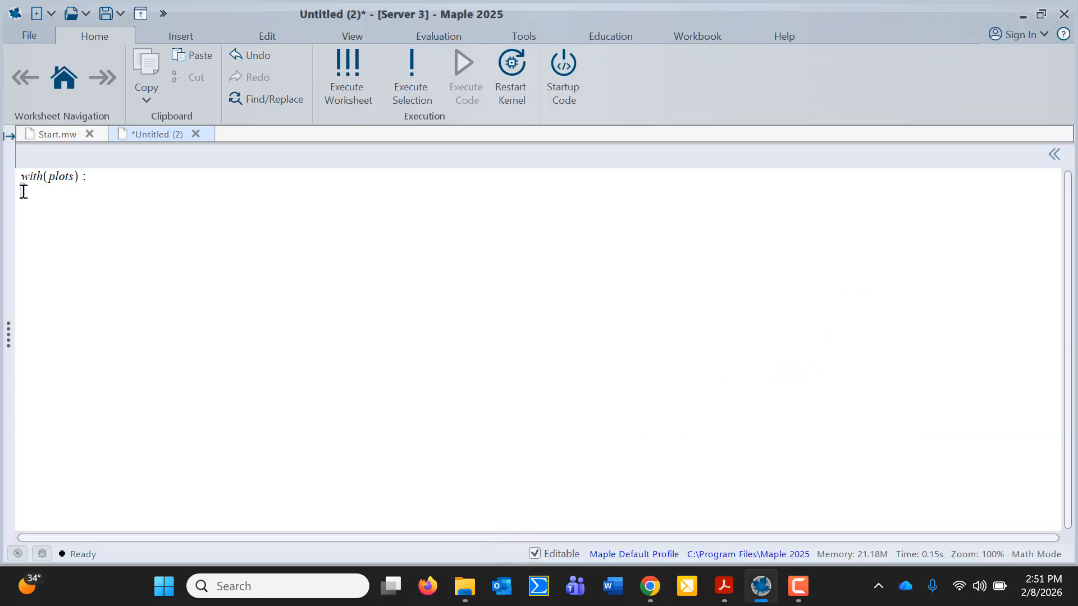
pyautogui.write('curve')
pyautogui.write(':=')
pyautogui.write('x^3')
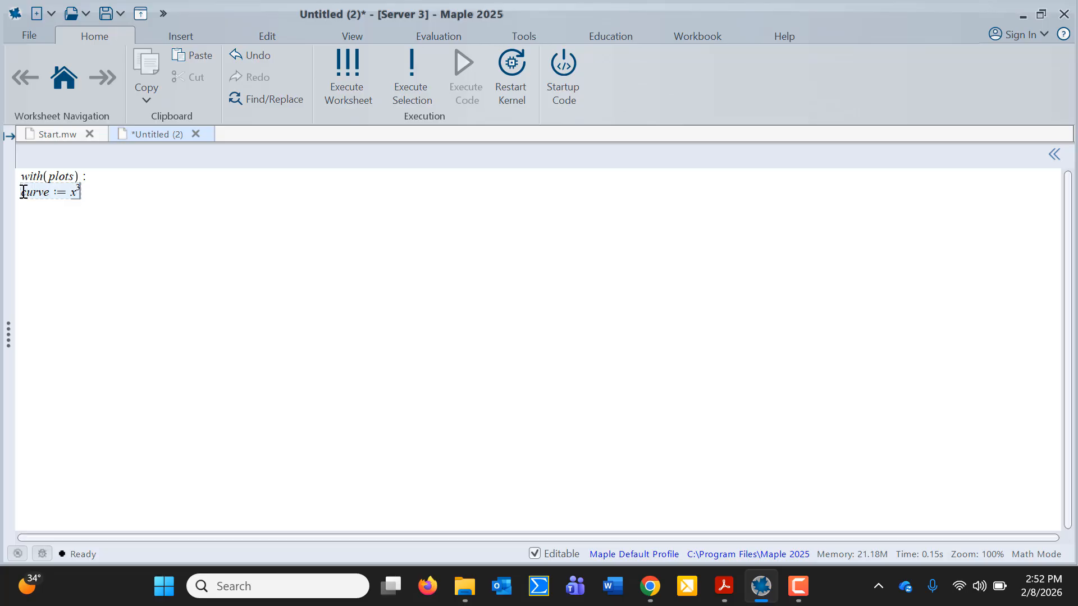
pyautogui.press('Right')
pyautogui.write('+y^3')
pyautogui.press('Right')
pyautogui.write('=')
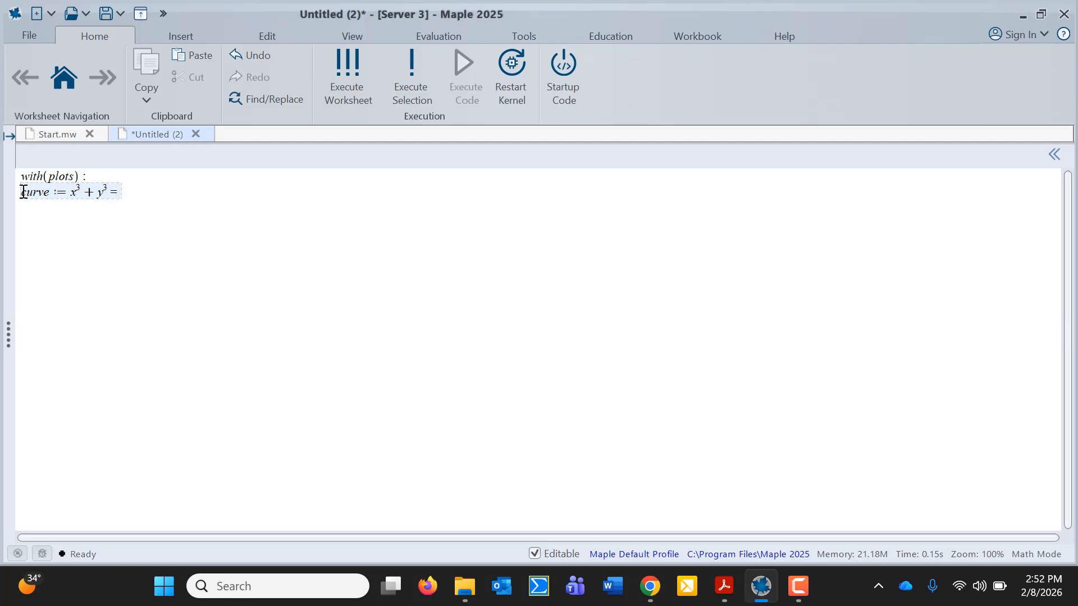
# Bring the assignment PDF forward to check the curve equation's right-hand side
pyautogui.click(724, 592)
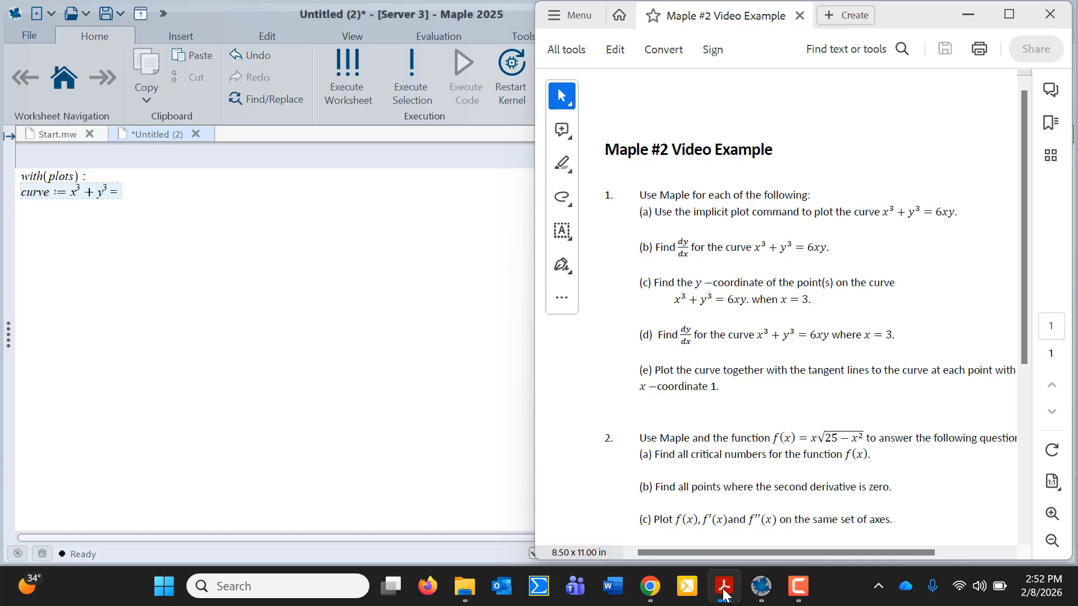
# Complete the right side with 6*x*y and execute curve := x^3 + y^3 = 6*x*y
pyautogui.click(118, 193)
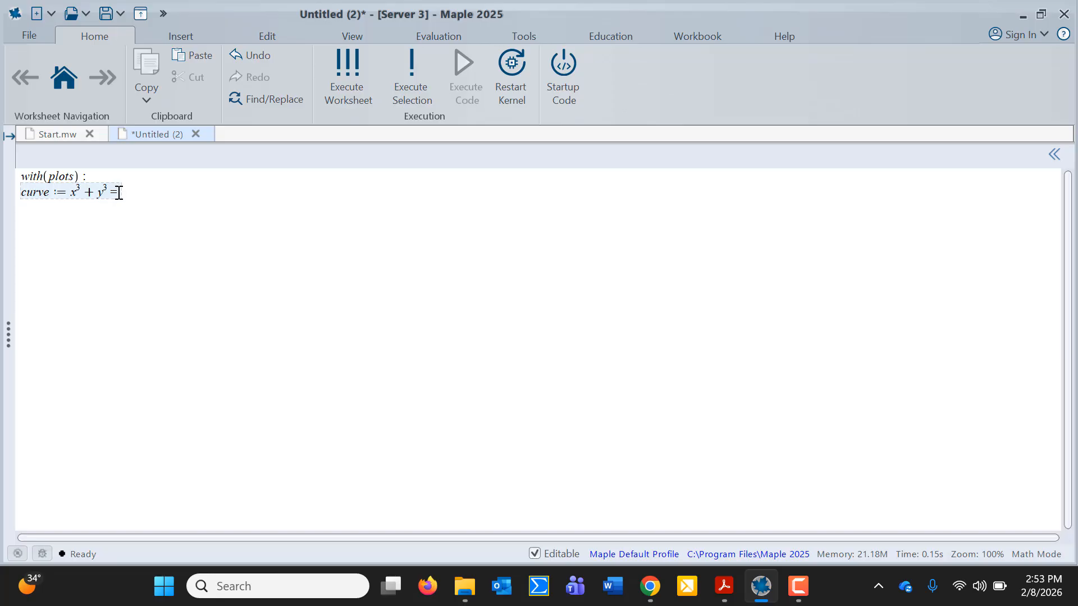
pyautogui.write('6*')
pyautogui.write('x*')
pyautogui.write('y')
pyautogui.press('Return')
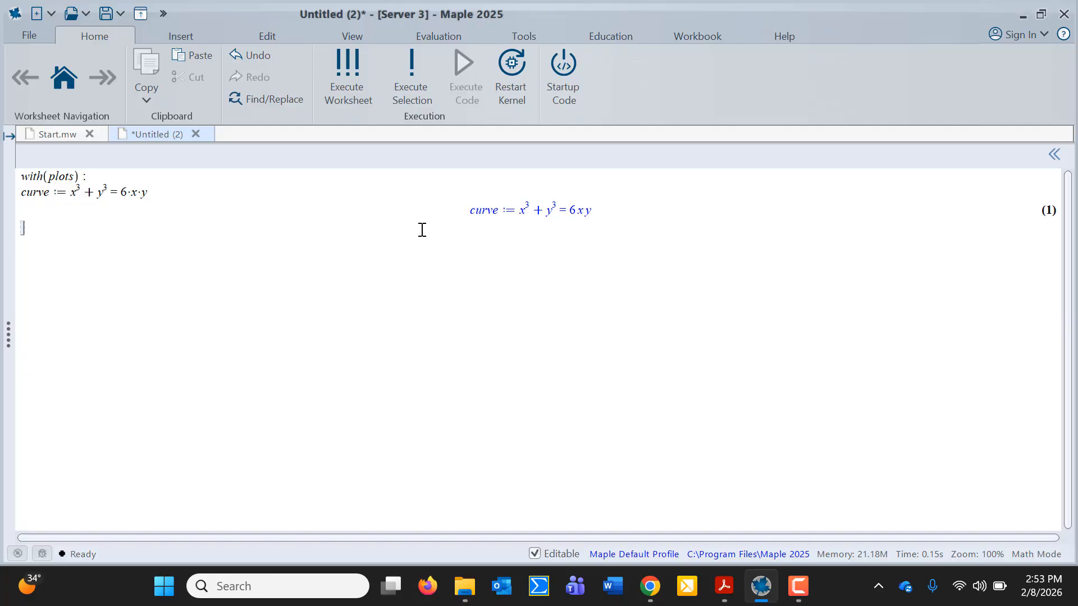
# Enter and run implicitplot(curve, x=-5..5, y=-5..5)
pyautogui.write('implicitplot')
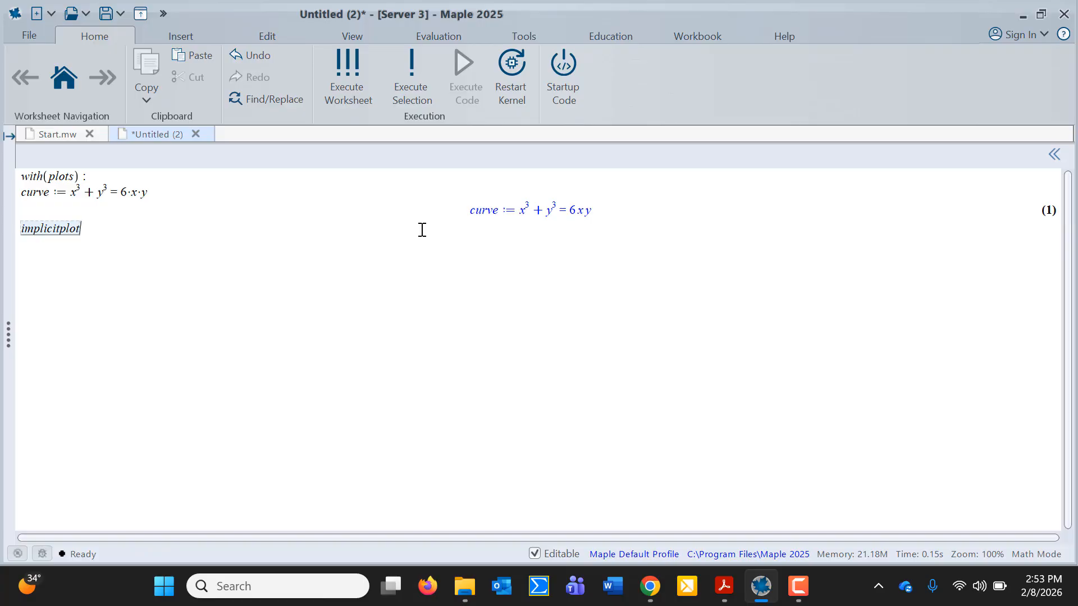
pyautogui.write('(')
pyautogui.write('curve,')
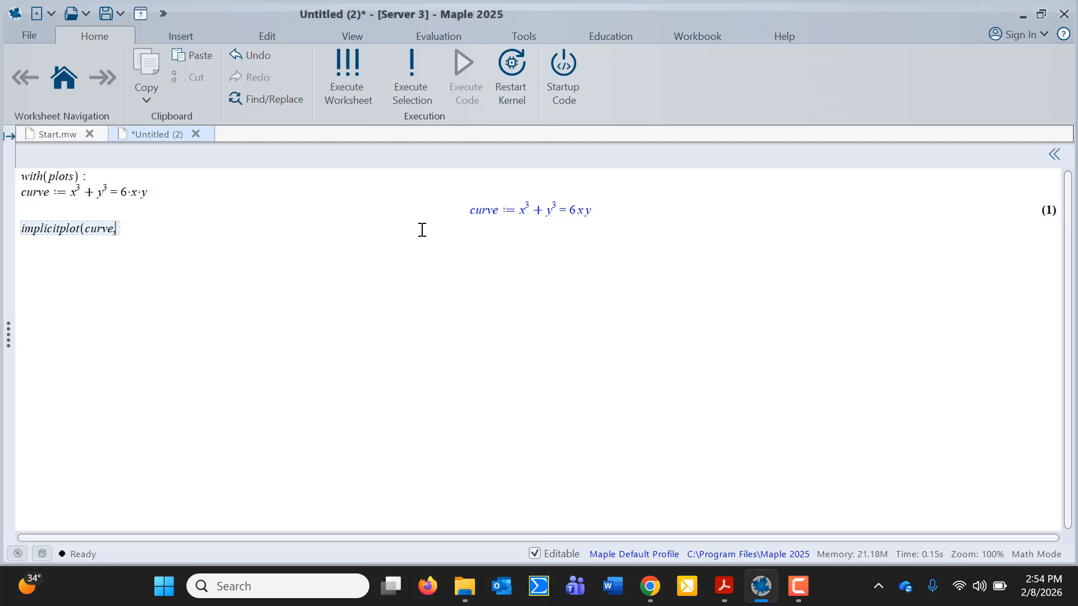
pyautogui.write('x=-5..5')
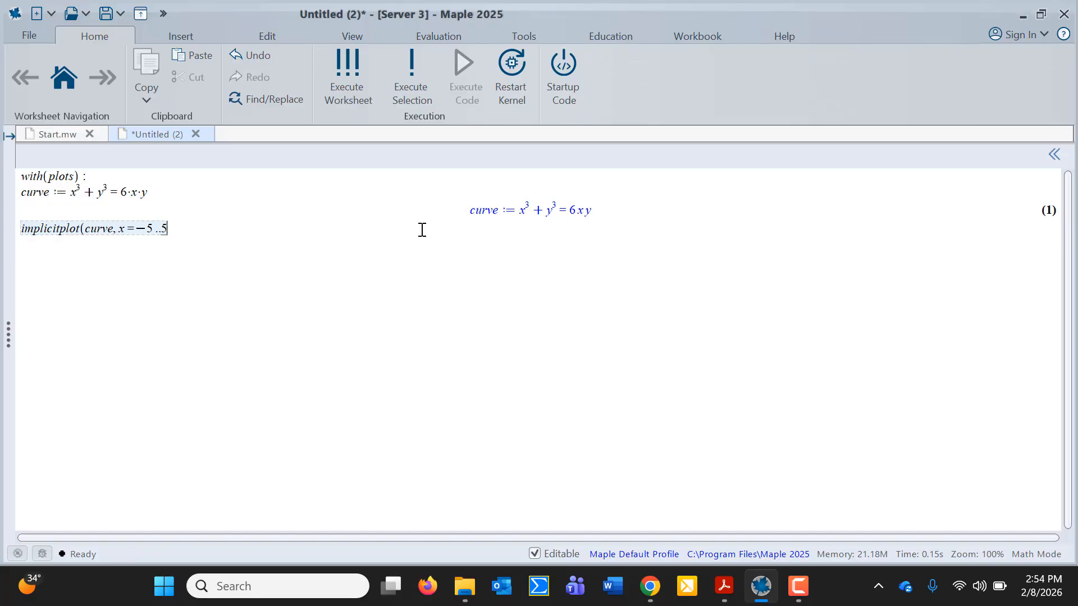
pyautogui.write(',')
pyautogui.write('y=-')
pyautogui.write('5..5')
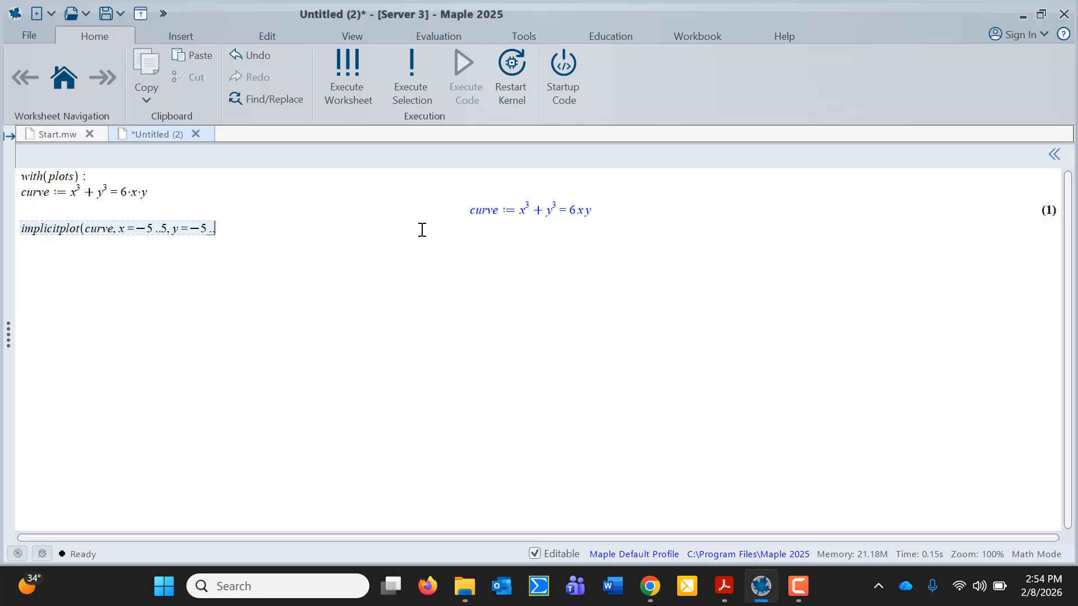
pyautogui.write(')')
pyautogui.press('Return')
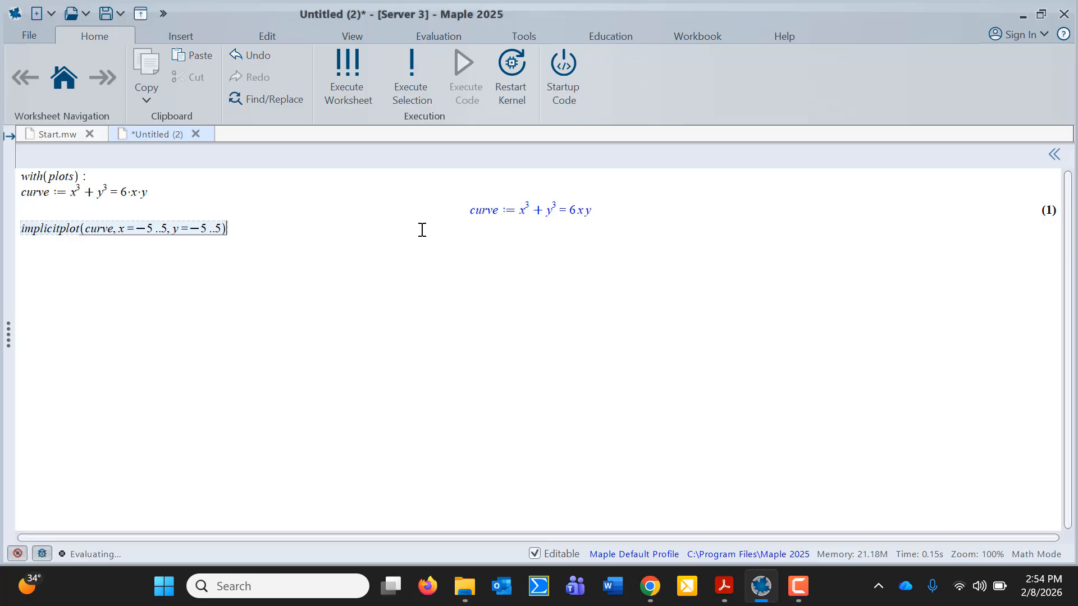
# Add thickness = 3, color = red to the implicitplot command and rerun it
pyautogui.scroll(3, 422, 231)
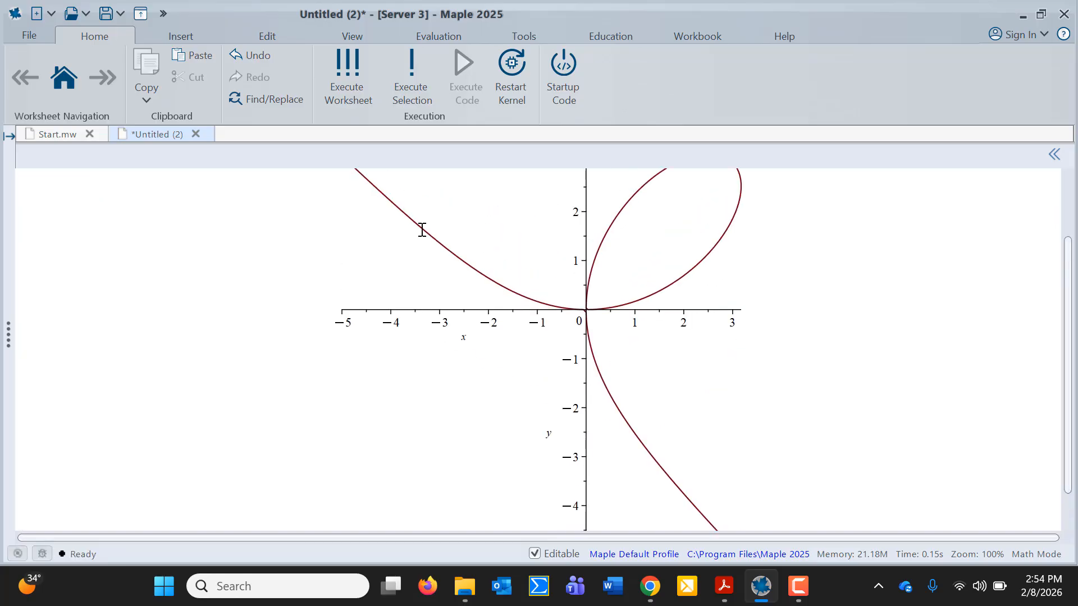
pyautogui.scroll(2, 422, 230)
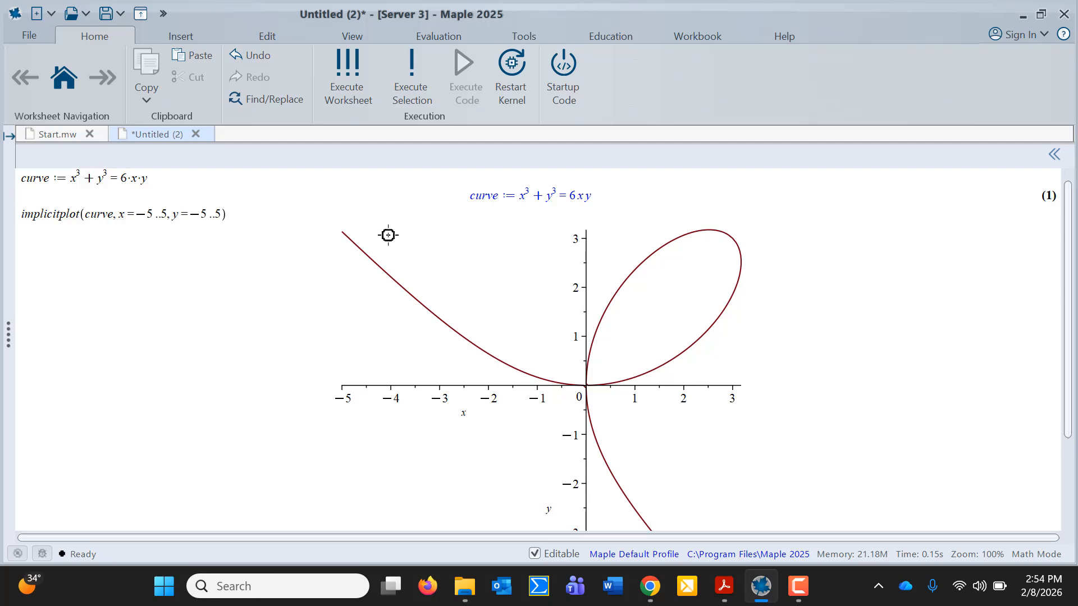
pyautogui.click(223, 217)
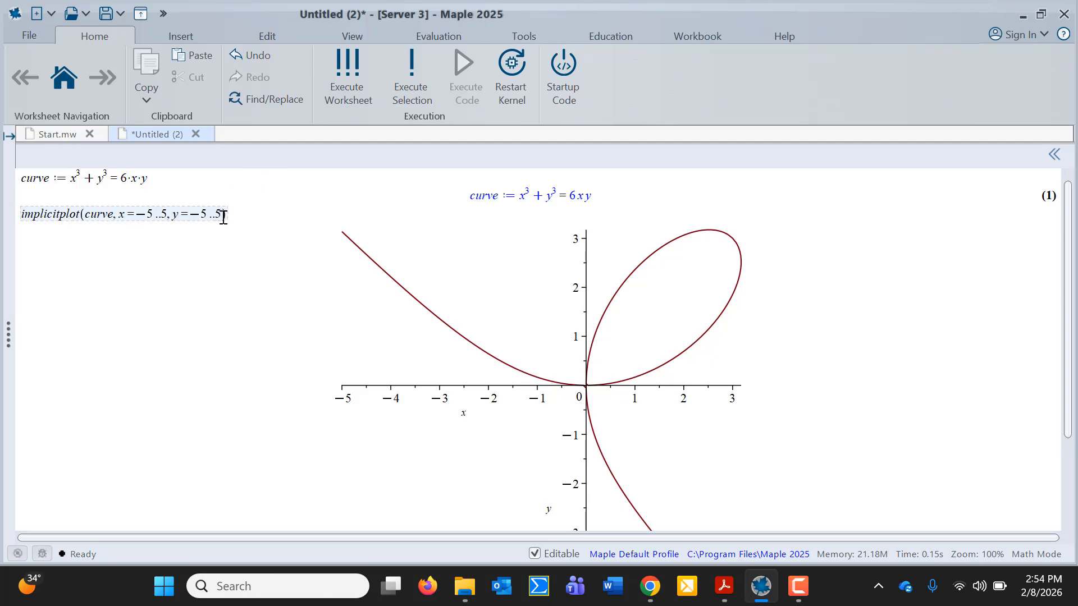
pyautogui.write(', thickne')
pyautogui.write('ss = 3, ')
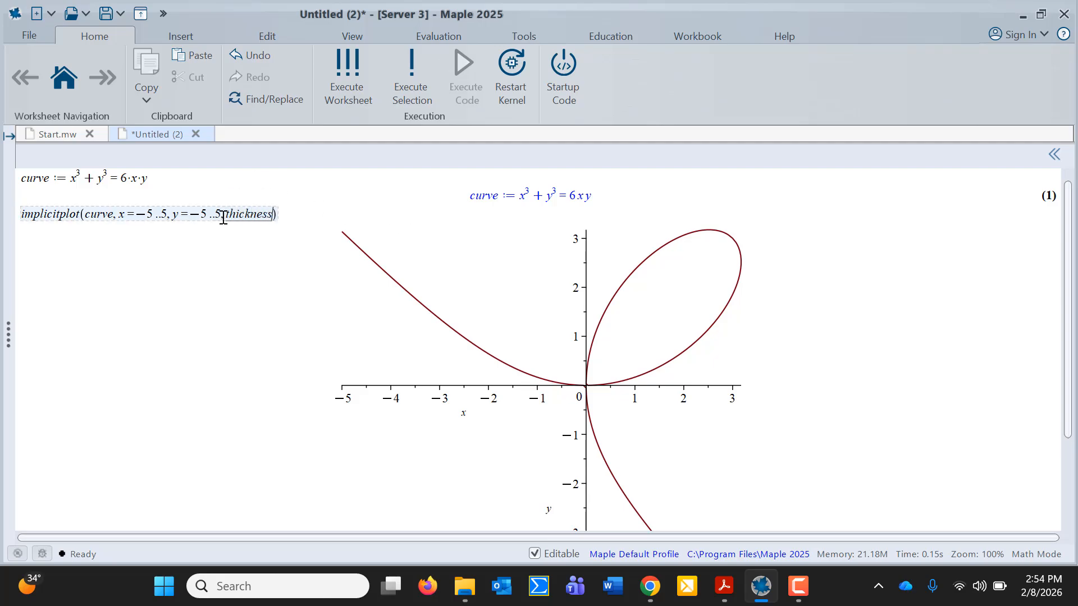
pyautogui.write('color ')
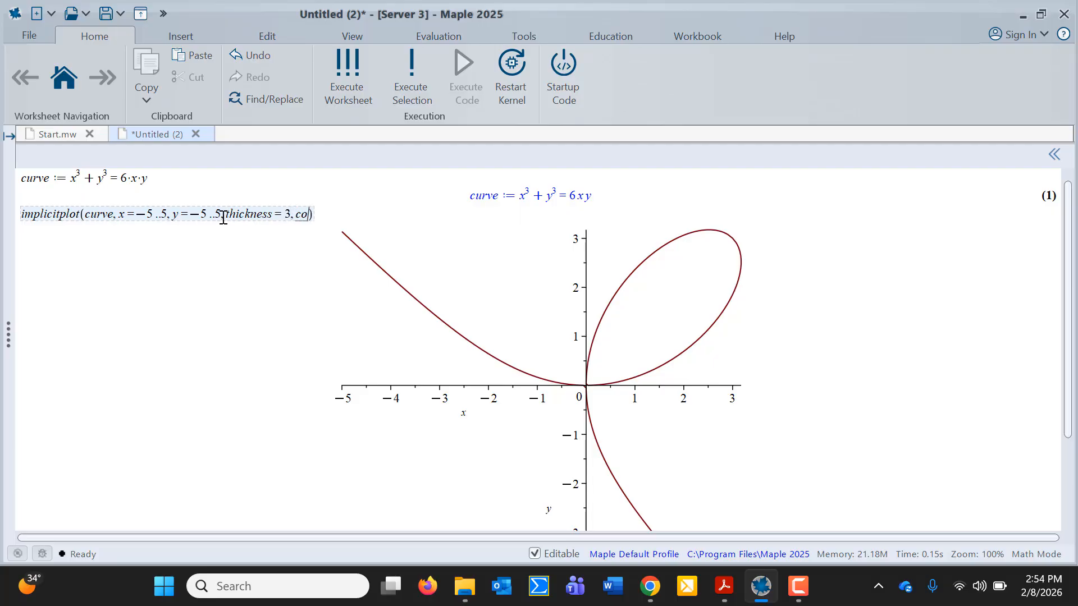
pyautogui.write('= red')
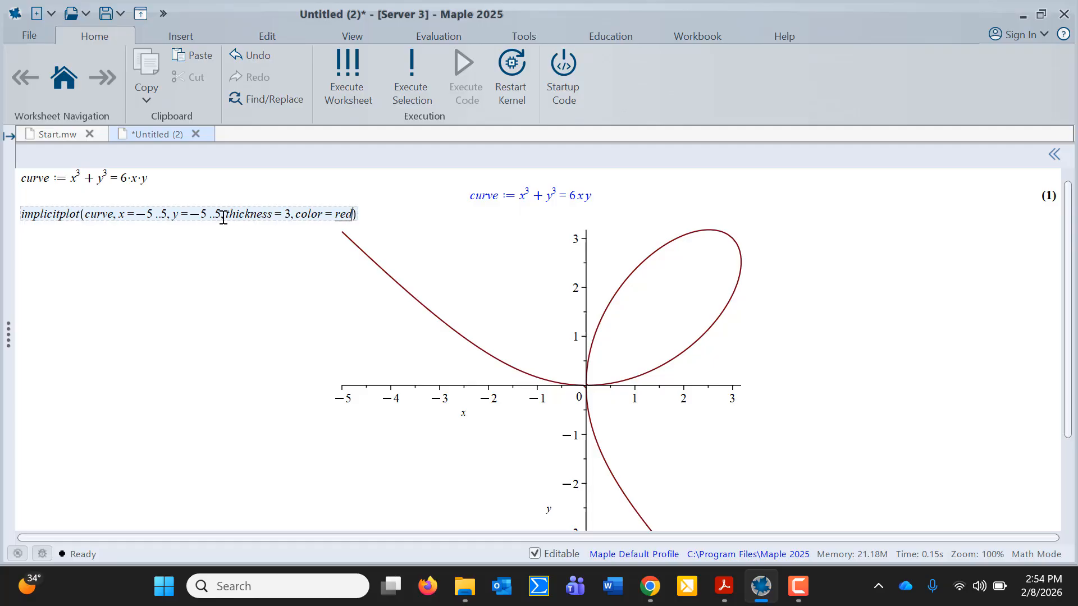
pyautogui.press('Return')
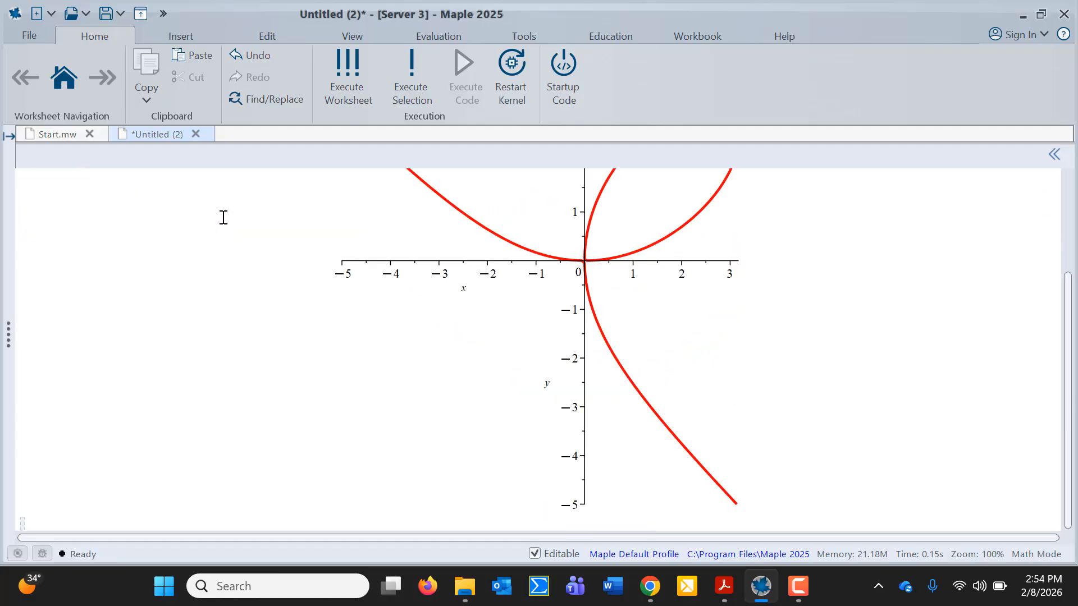
# Glance at the assignment PDF, then return to the Maple worksheet below the plot
pyautogui.scroll(5, 223, 217)
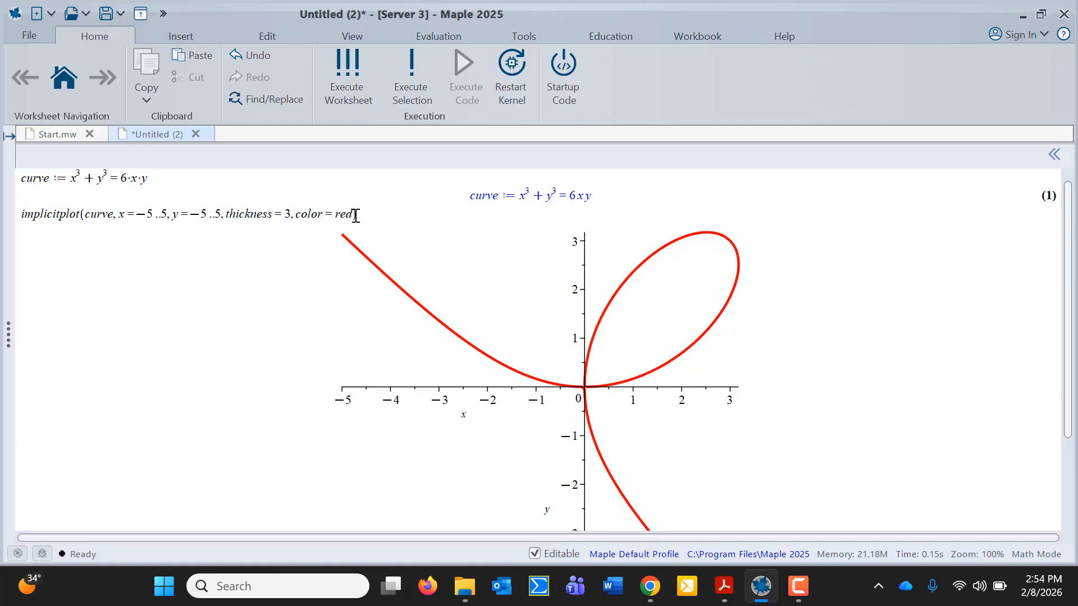
pyautogui.click(724, 589)
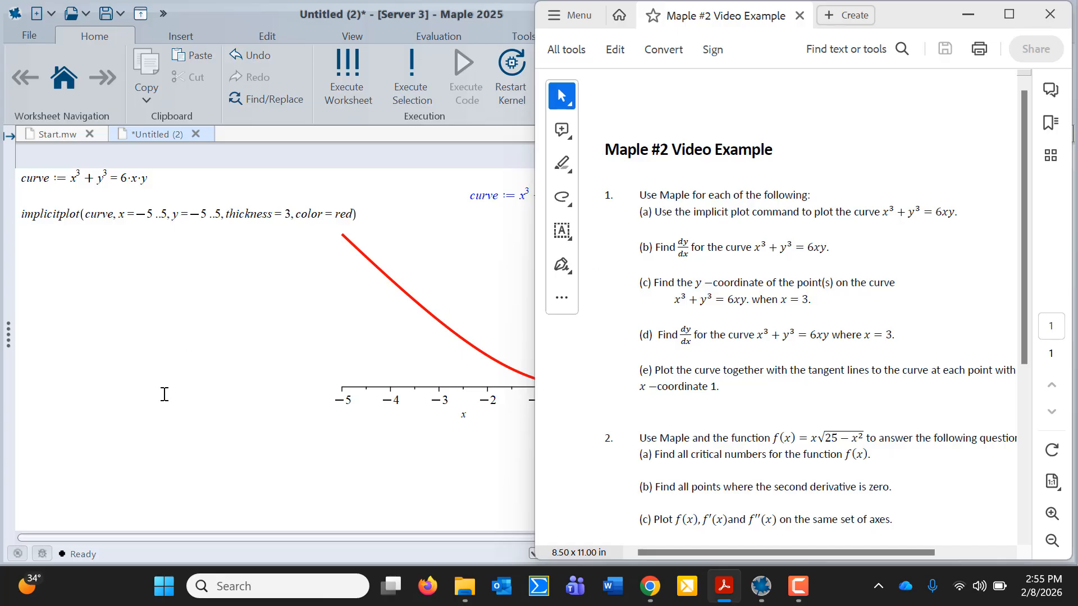
pyautogui.scroll(-2, 162, 394)
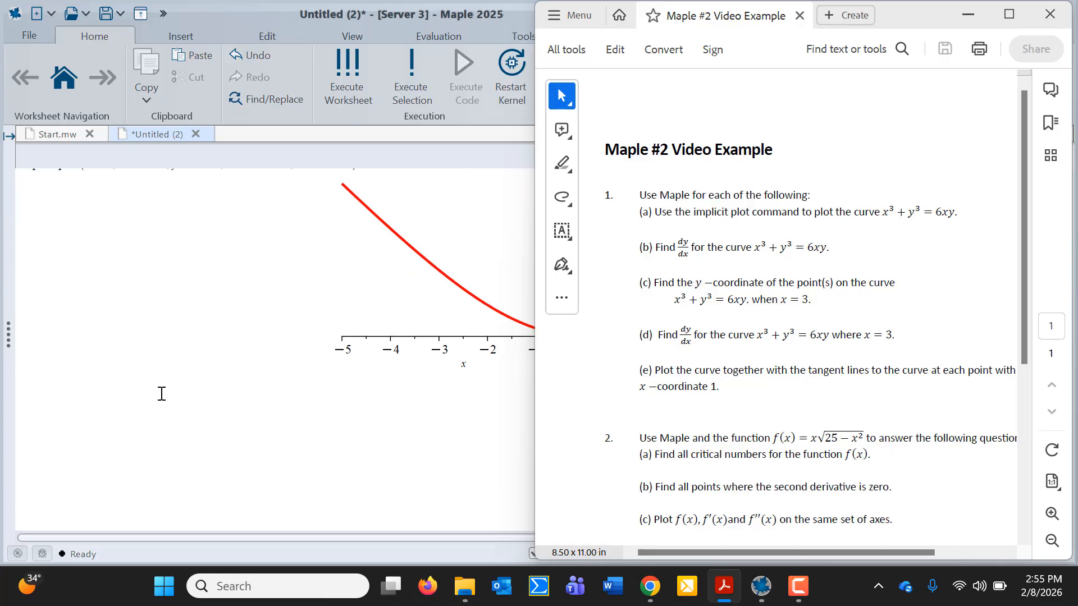
pyautogui.click(67, 448)
pyautogui.scroll(-3, 65, 473)
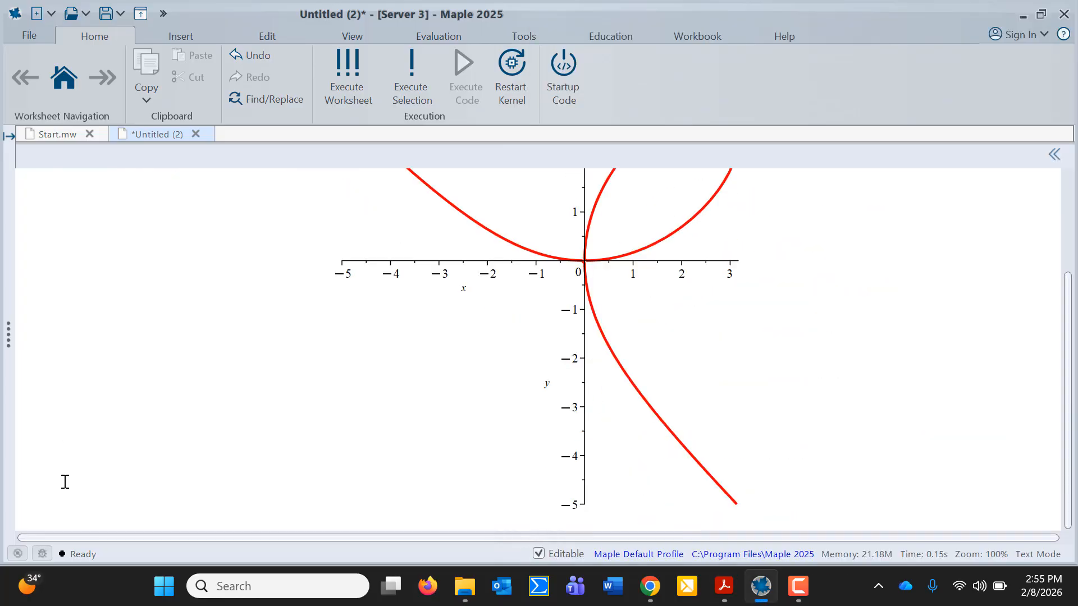
# On a new line below the plot, type the help query ?implicitdiff
pyautogui.click(36, 521)
pyautogui.write('im')
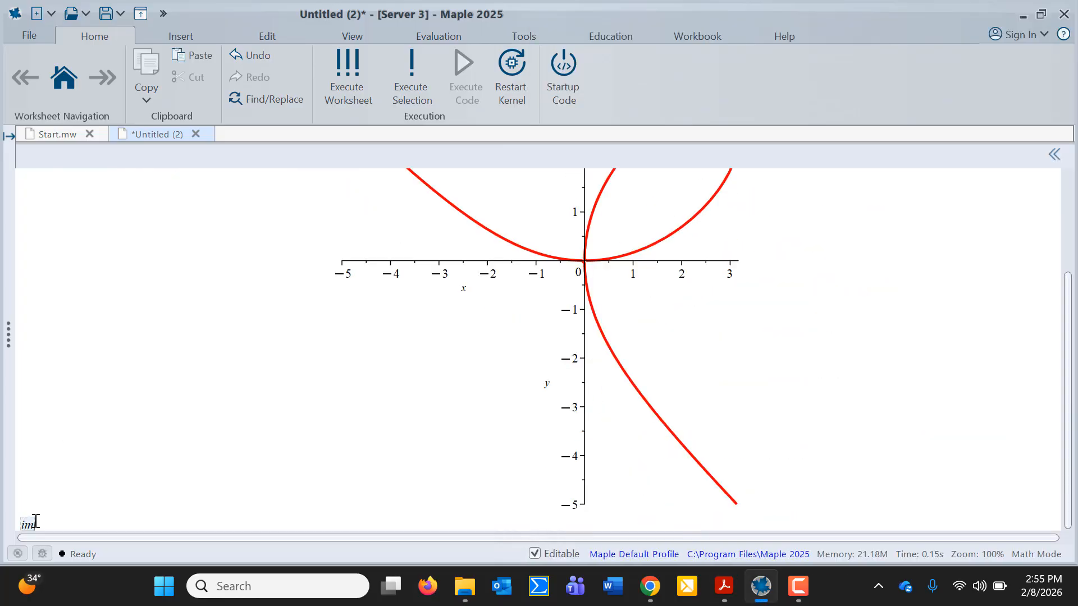
pyautogui.write('plicitd')
pyautogui.click(21, 525)
pyautogui.write('?')
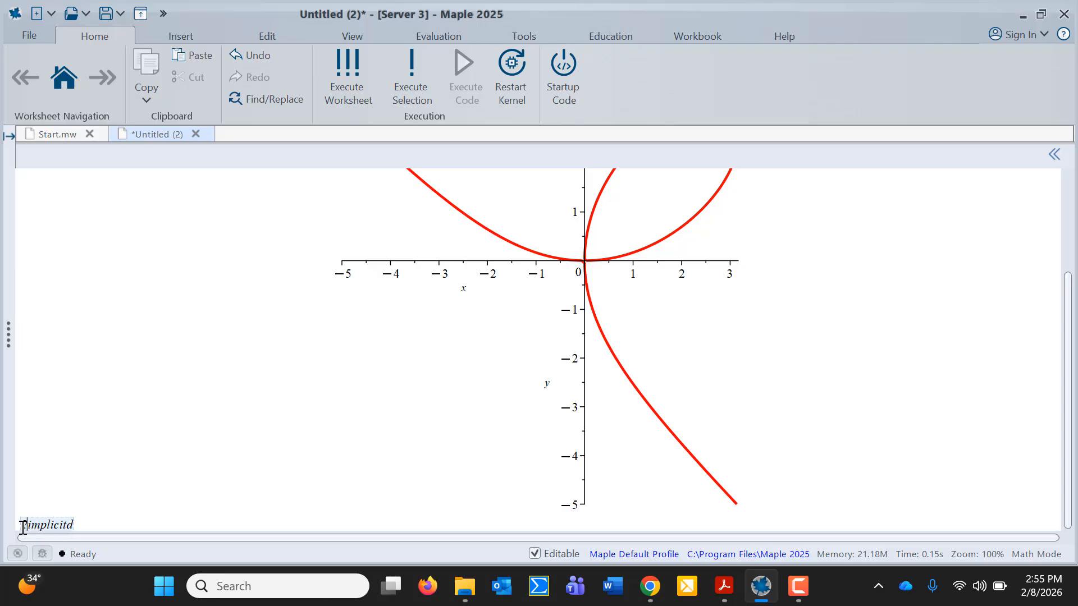
pyautogui.click(76, 522)
pyautogui.write('if')
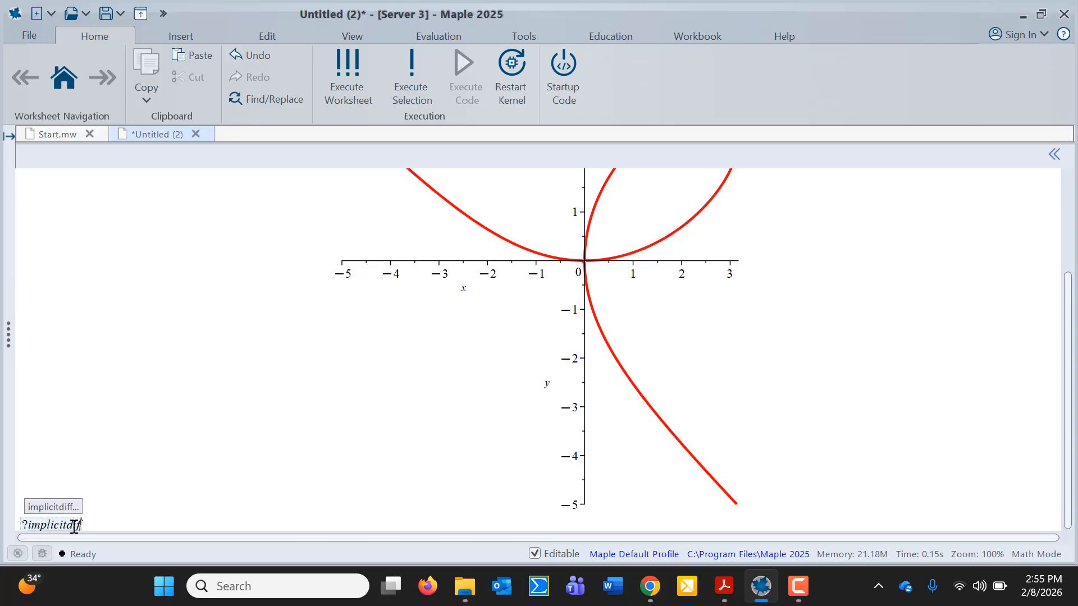
pyautogui.write('f')
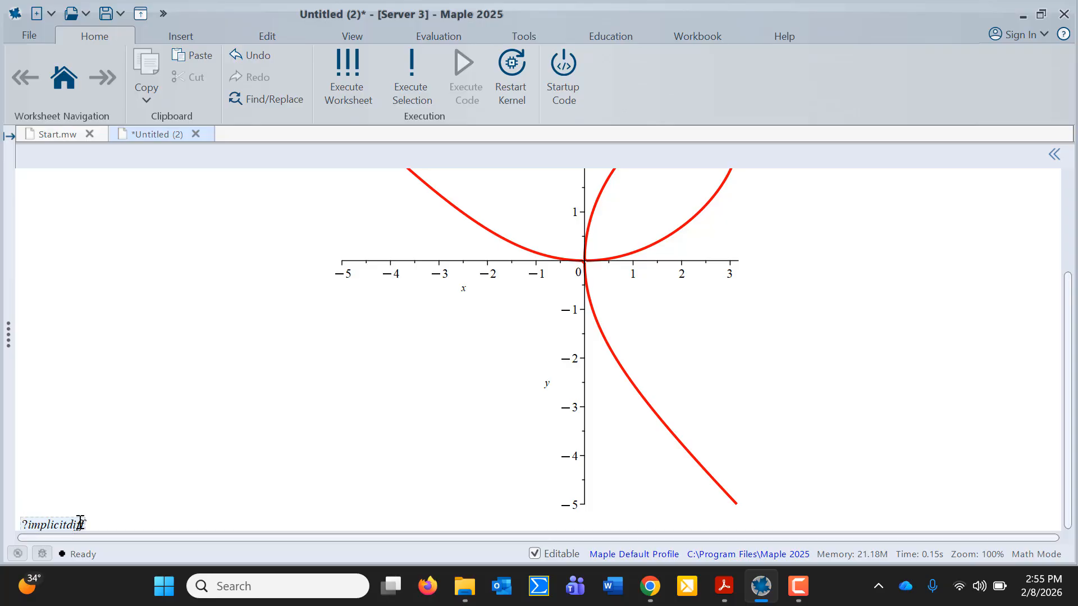
# Open the implicitdiff help page and scroll to its Parameters and Description sections
pyautogui.press('Return')
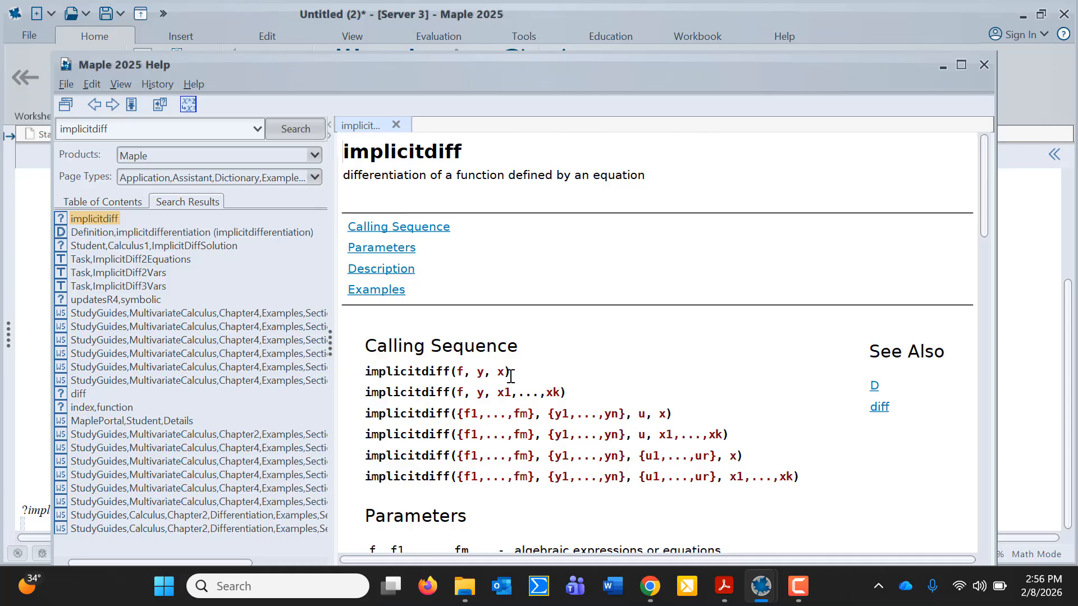
pyautogui.scroll(-5, 511, 372)
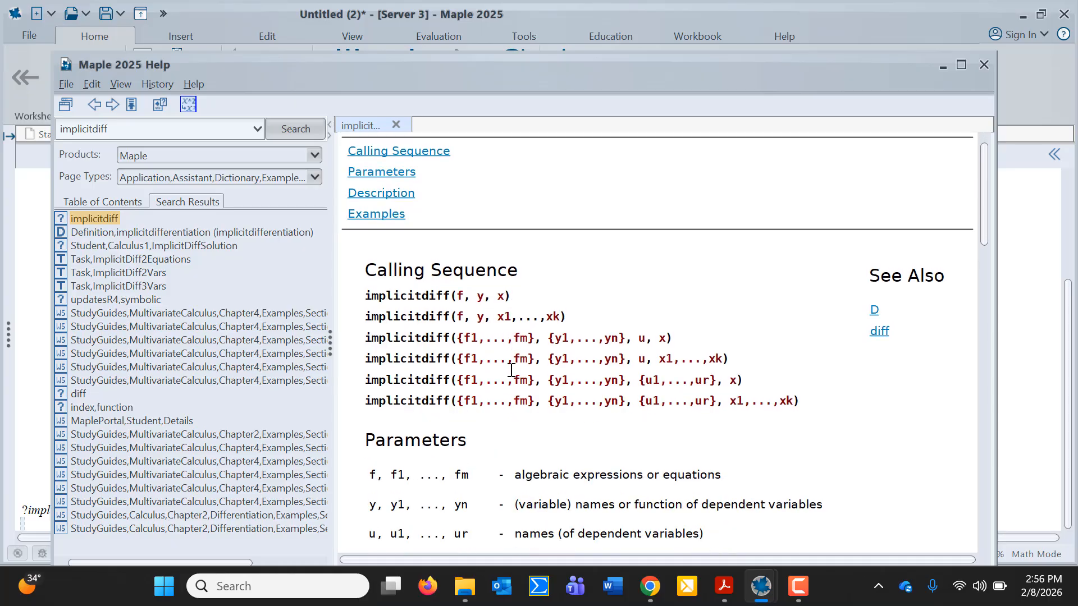
pyautogui.scroll(-2, 510, 370)
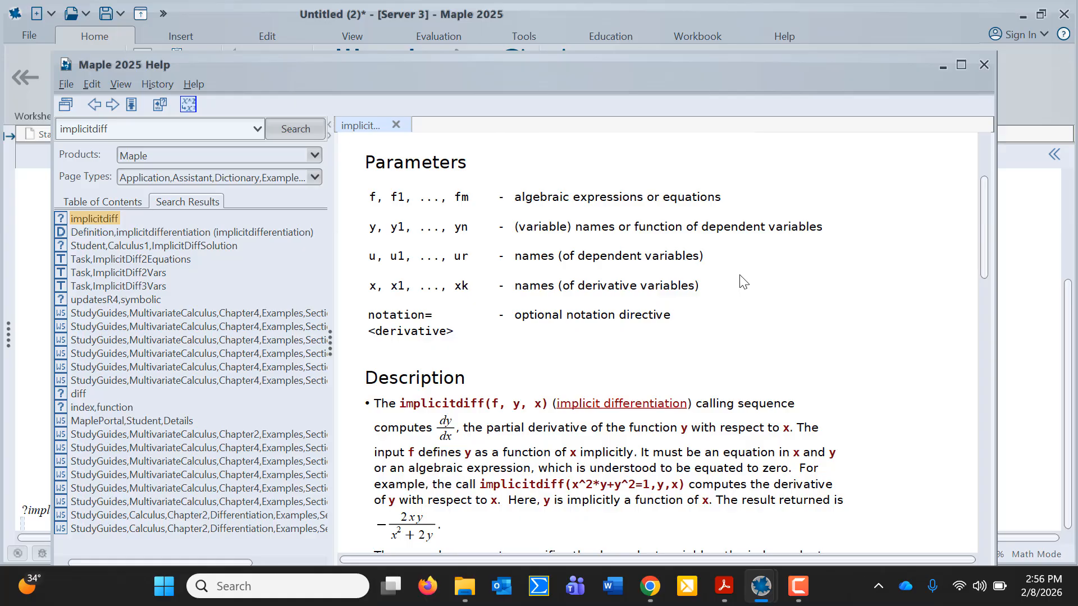
# Close Help, run implicitdiff(curve, y, x) to get (−x²+2y)/(y²−2x), and start slope :=
pyautogui.click(983, 65)
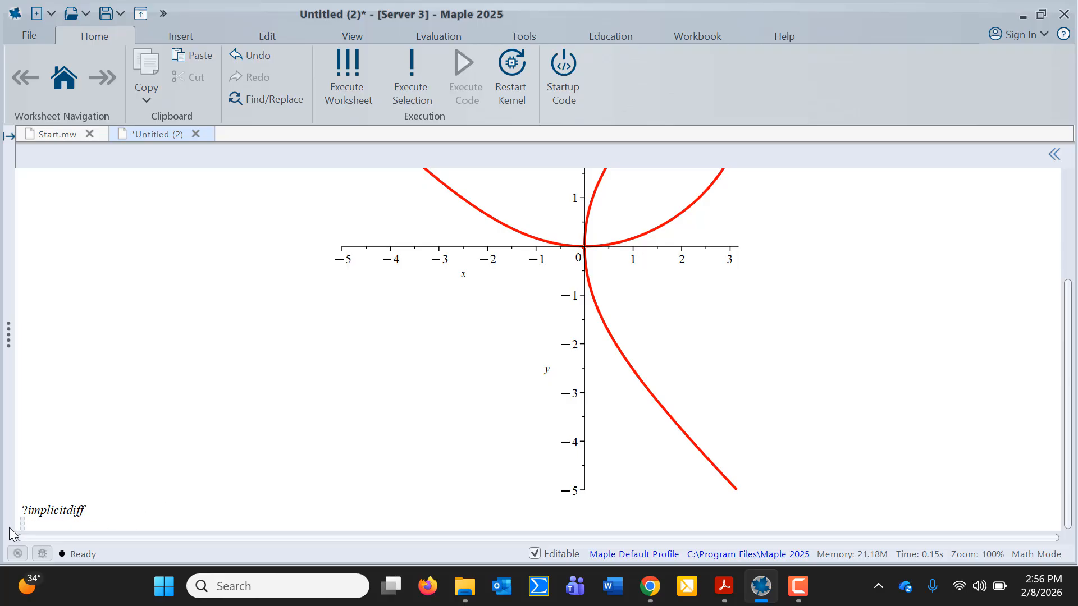
pyautogui.click(27, 511)
pyautogui.press('BackSpace')
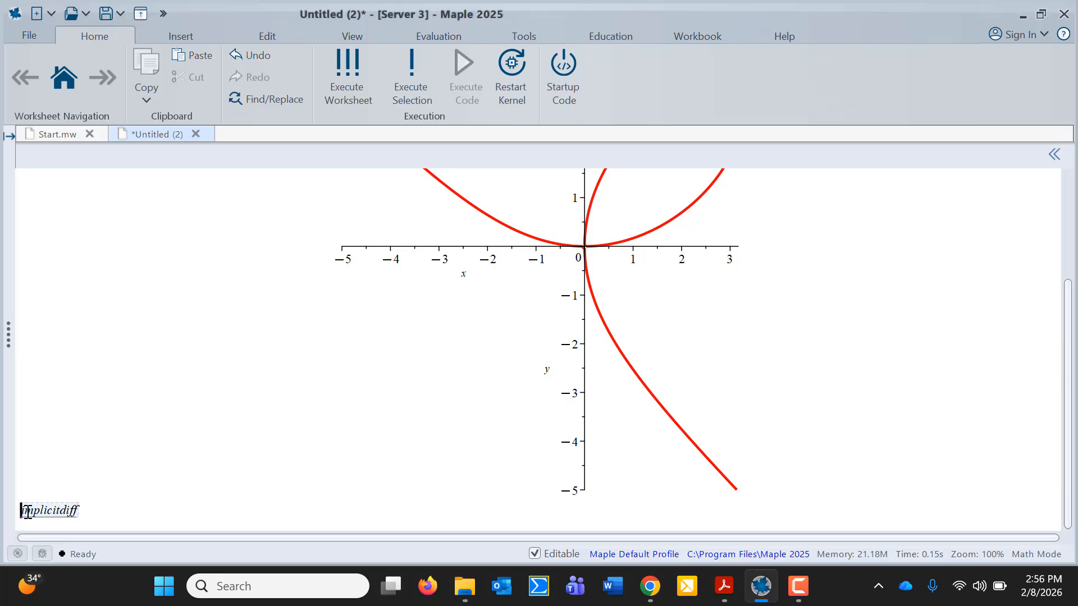
pyautogui.click(77, 513)
pyautogui.write('(')
pyautogui.write('curve')
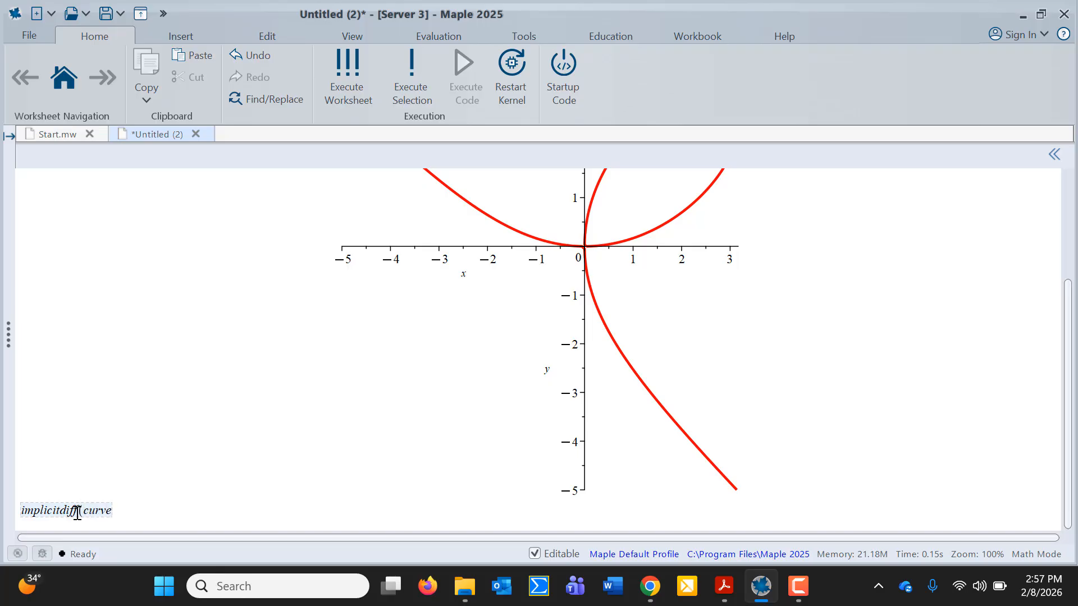
pyautogui.write(', y, x)')
pyautogui.press('Return')
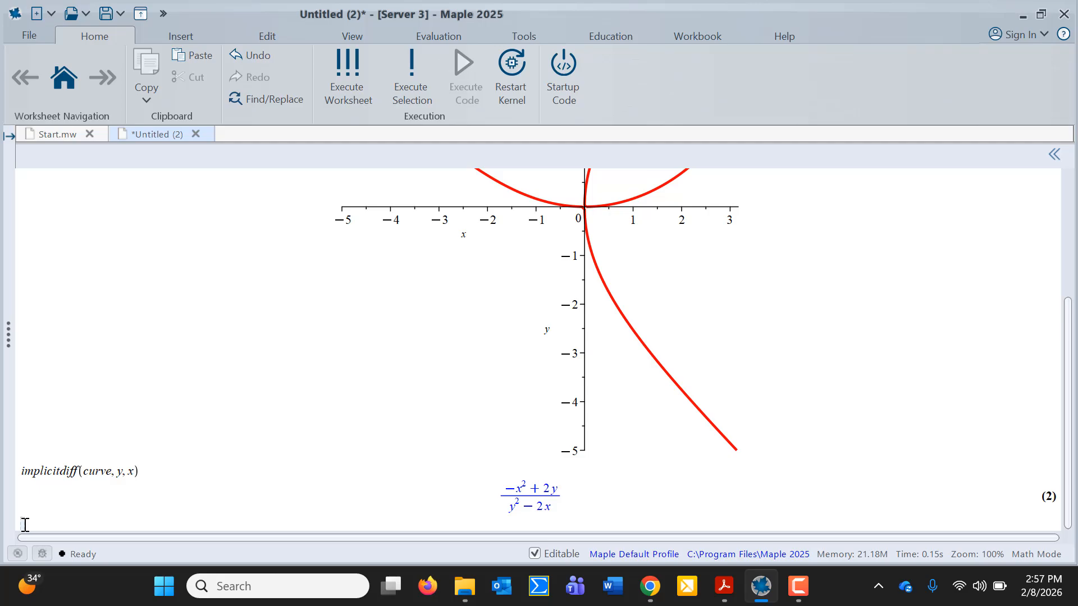
pyautogui.write('slope :=')
# Finish slope := % to store the derivative, then bring the assignment PDF forward
pyautogui.write('%')
pyautogui.press('Return')
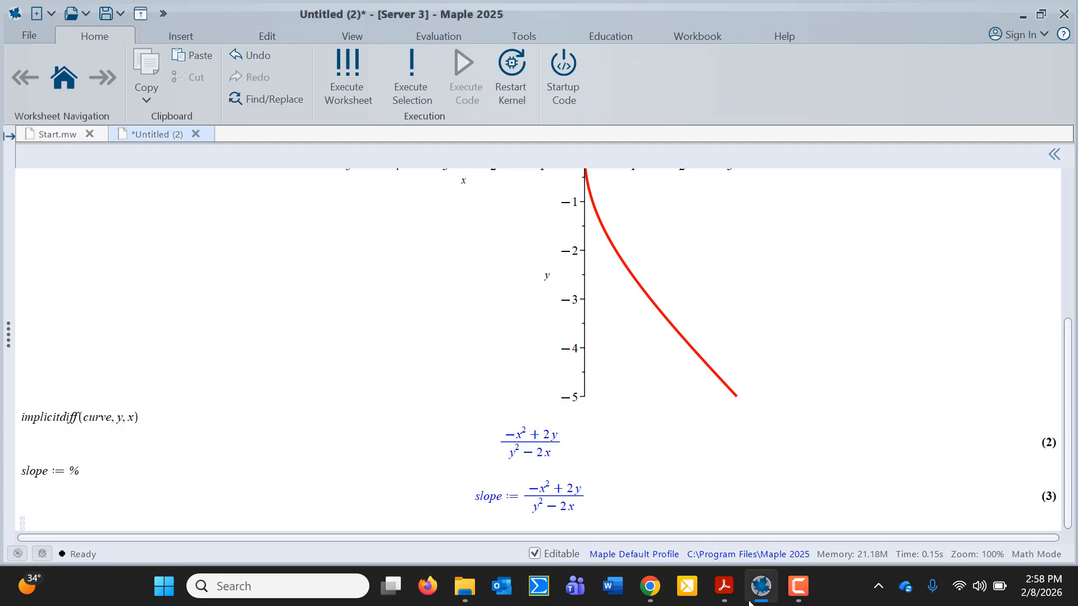
pyautogui.click(726, 592)
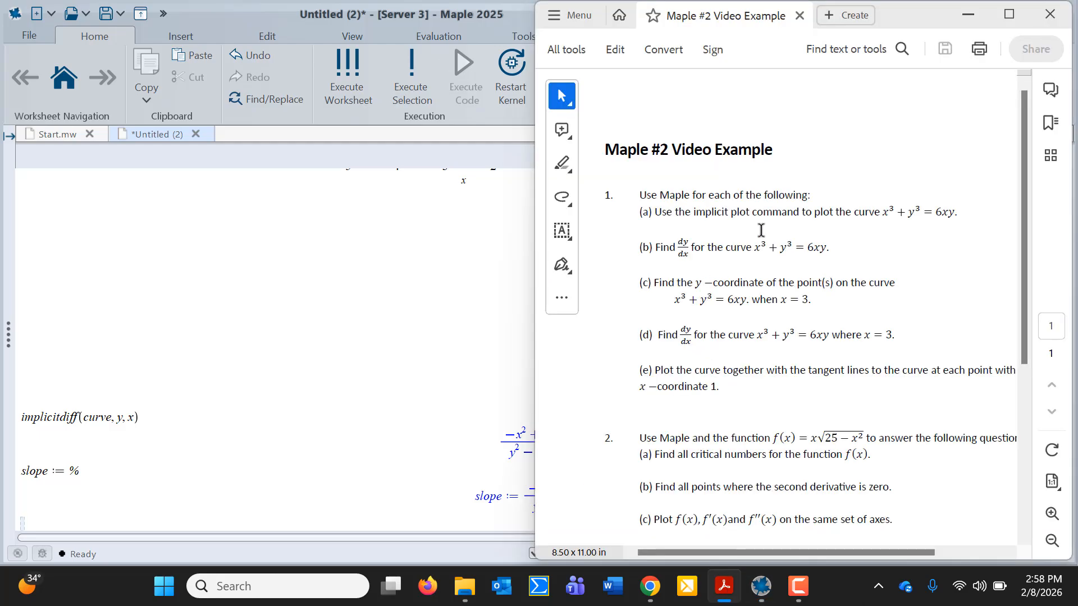
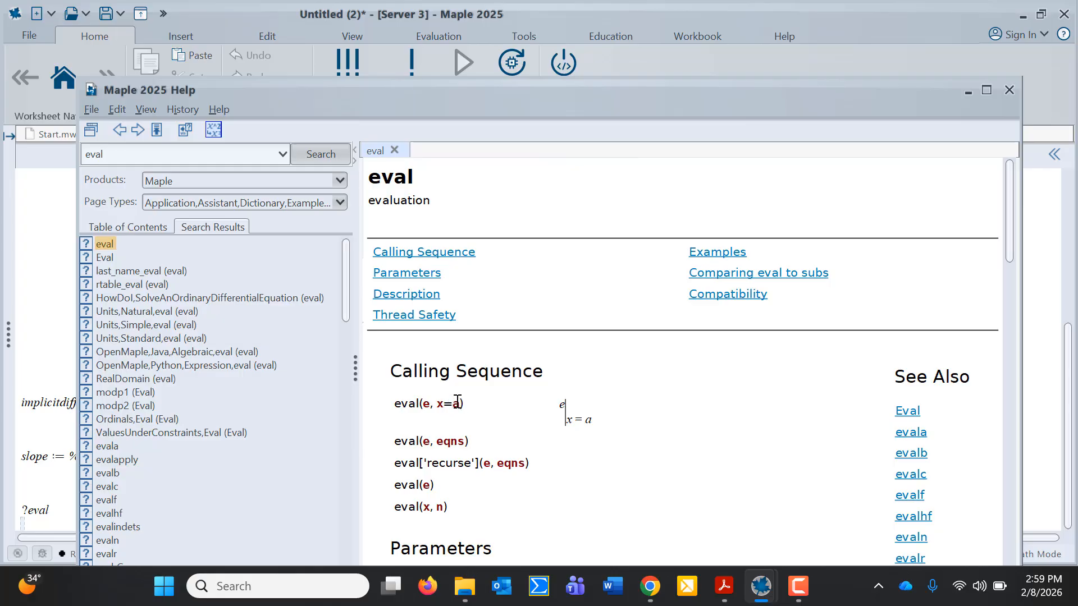
# Scroll the eval help page down to its Examples section, then close Help
pyautogui.scroll(-5, 464, 432)
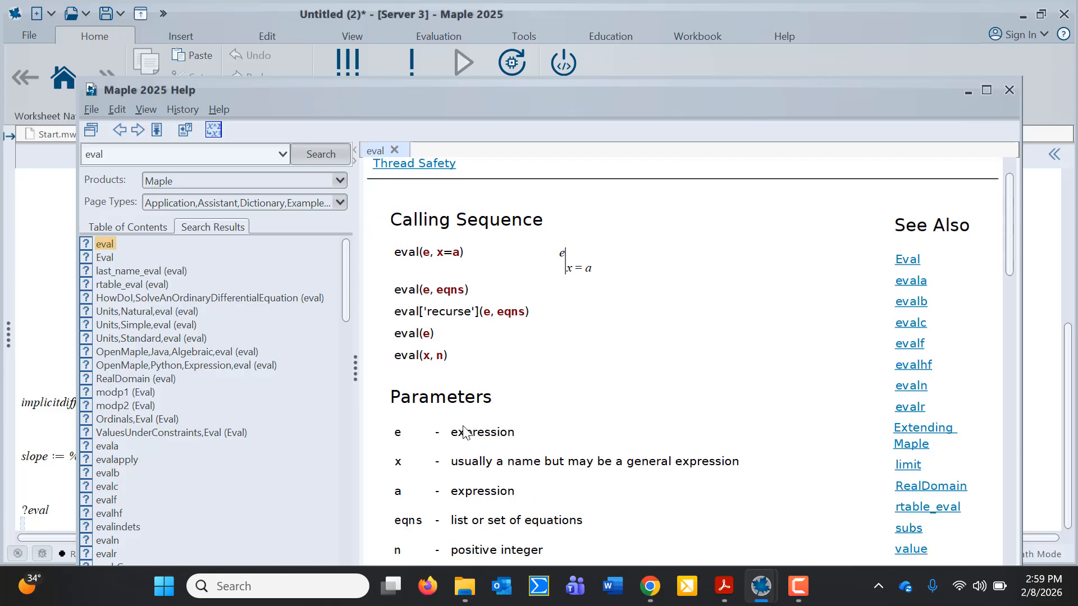
pyautogui.scroll(-6, 464, 433)
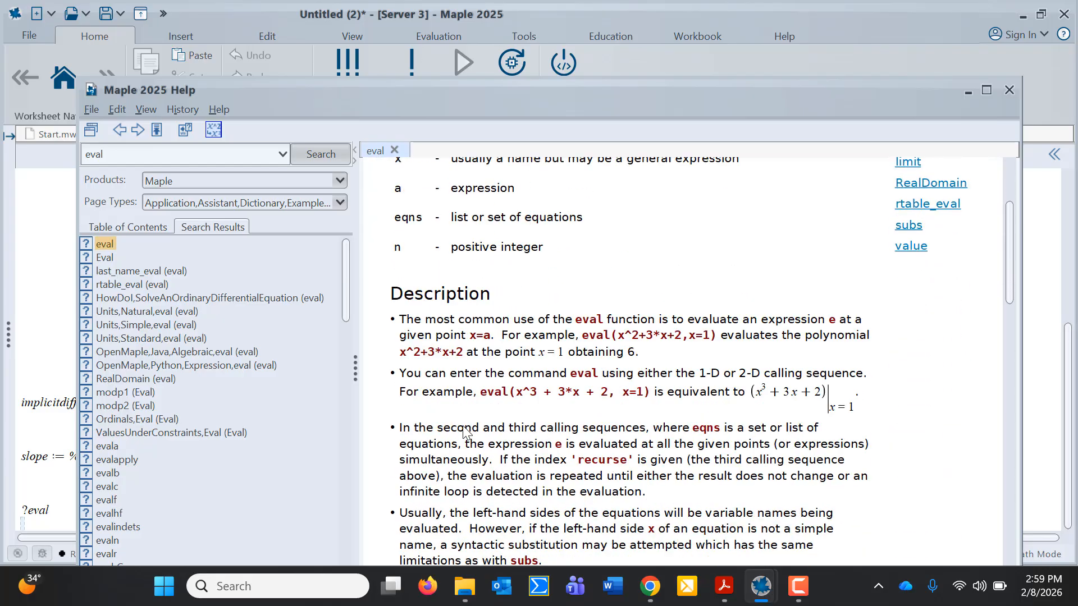
pyautogui.scroll(-12, 463, 433)
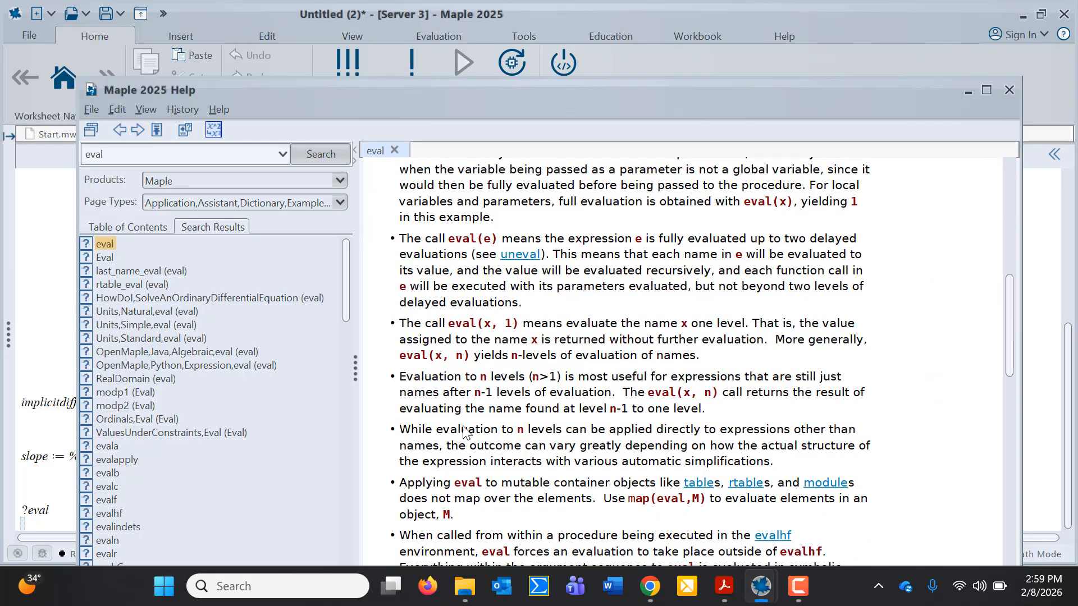
pyautogui.scroll(-4, 464, 432)
pyautogui.scroll(-1, 463, 432)
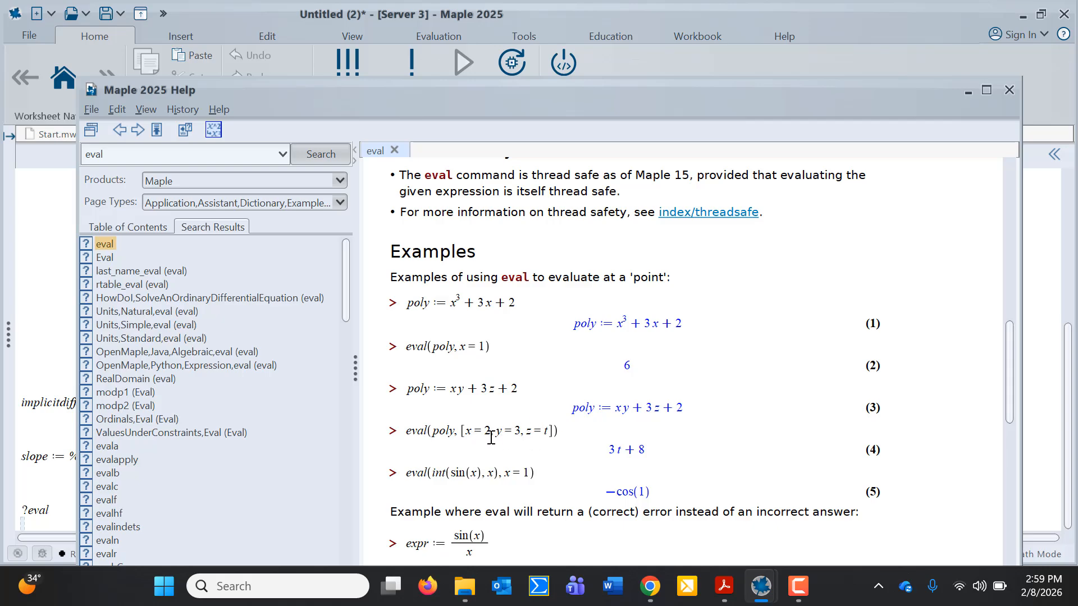
pyautogui.click(1009, 90)
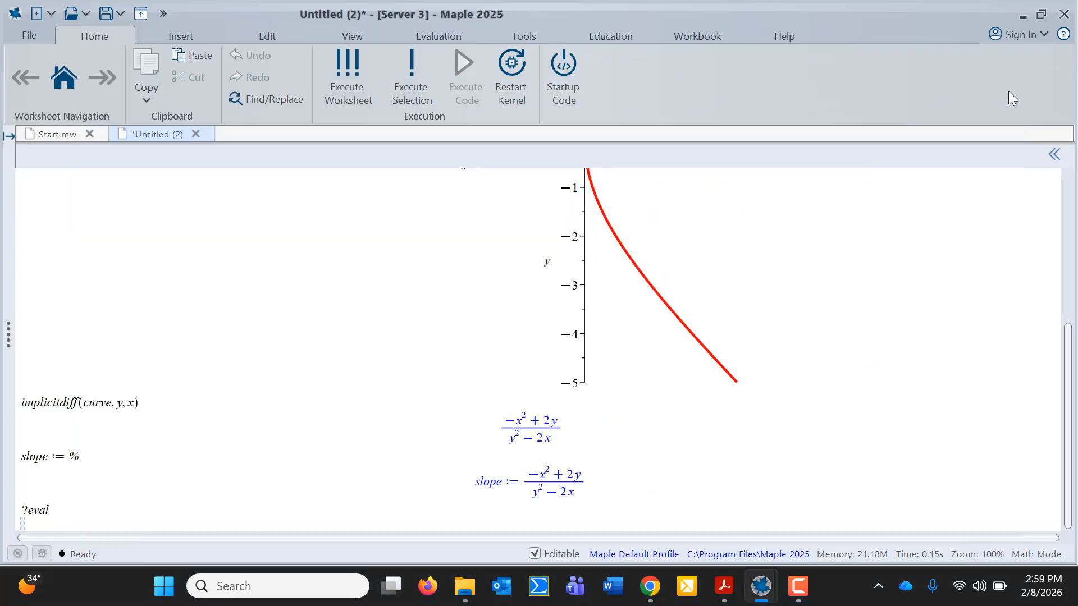
# Turn the ?eval line into eval(curve, x = 3) and run it, giving y^3 + 27 = 18y
pyautogui.click(27, 511)
pyautogui.press('BackSpace')
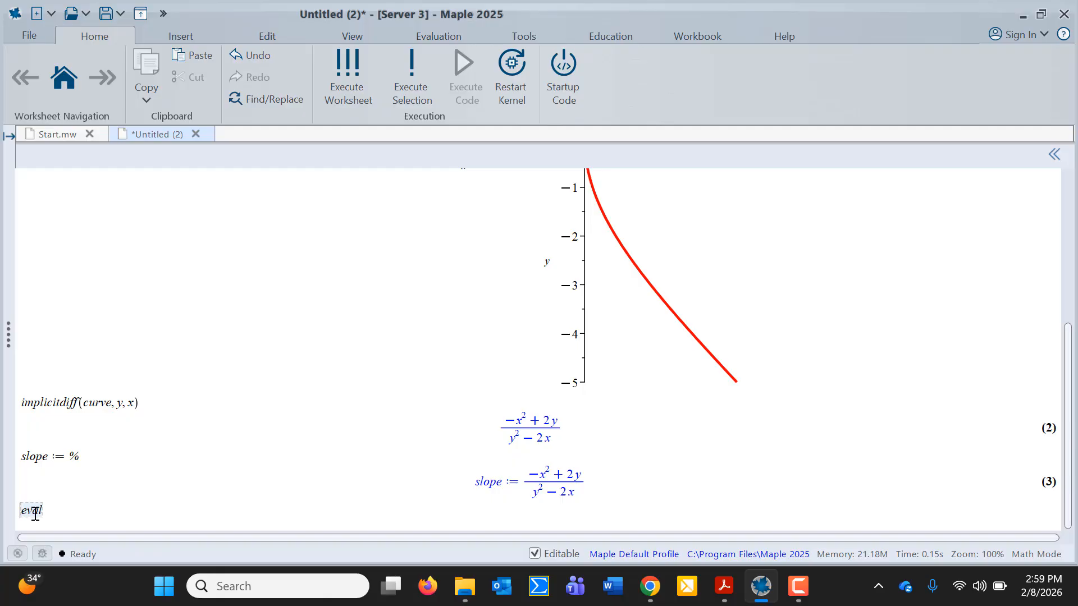
pyautogui.doubleClick(42, 511)
pyautogui.write('(curve,')
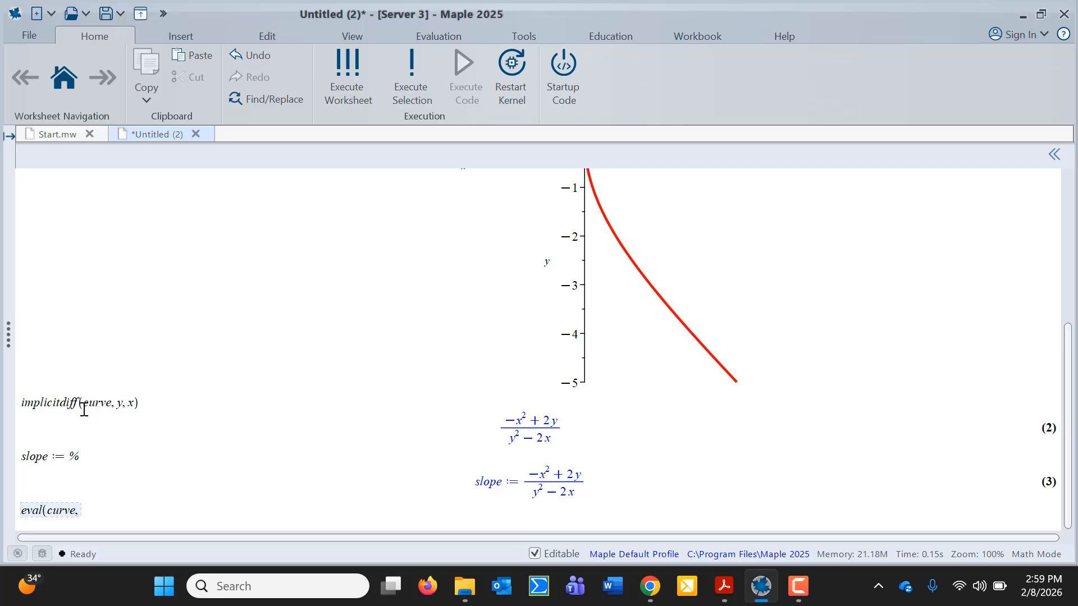
pyautogui.write('x = 3)')
pyautogui.press('Return')
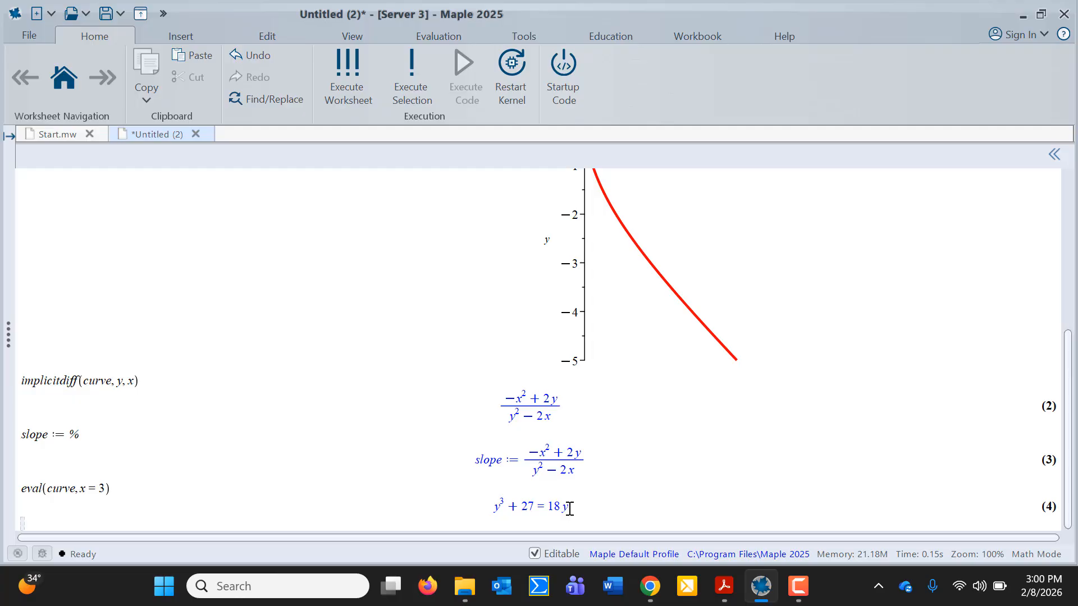
pyautogui.moveTo(724, 586)
pyautogui.click(754, 556)
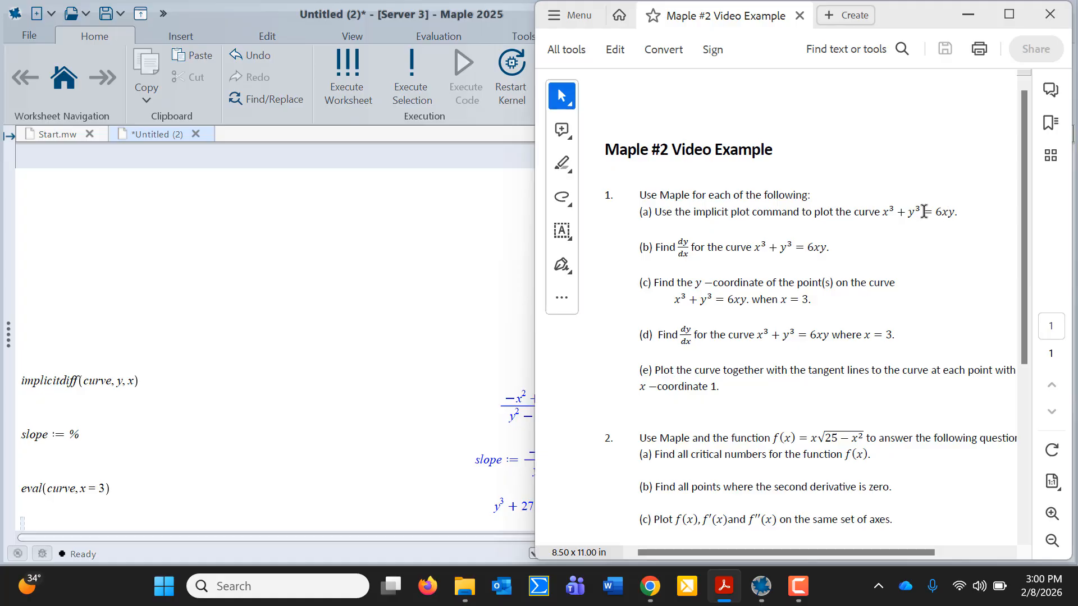
pyautogui.click(364, 474)
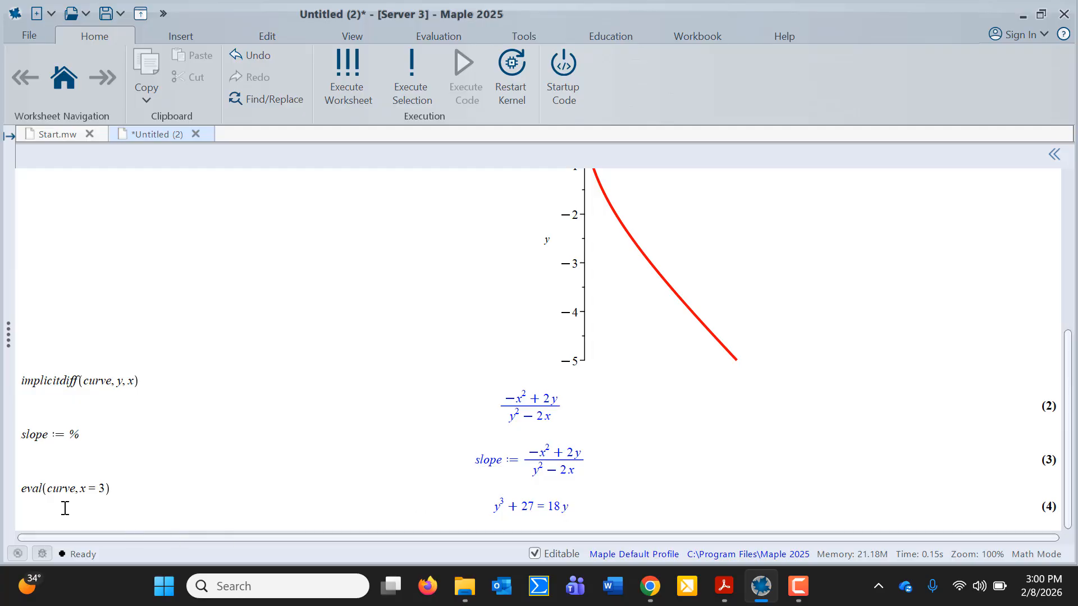
# Solve result (4) for y with solve(%, y), giving 3, −3/2 − 3√5/2, …
pyautogui.click(28, 523)
pyautogui.write('solve')
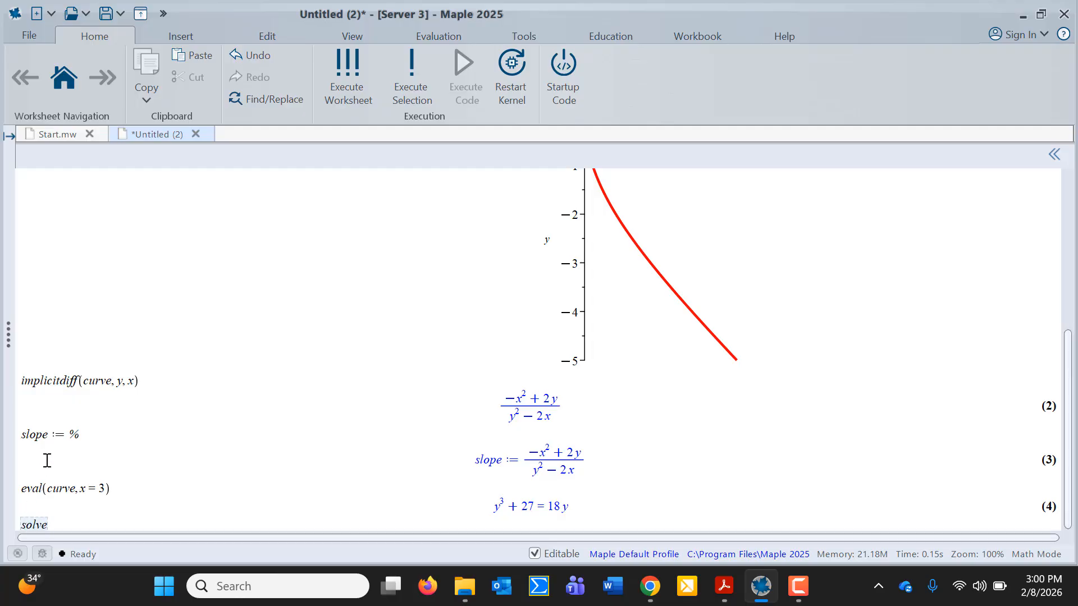
pyautogui.write('(')
pyautogui.write('%')
pyautogui.write(', y)')
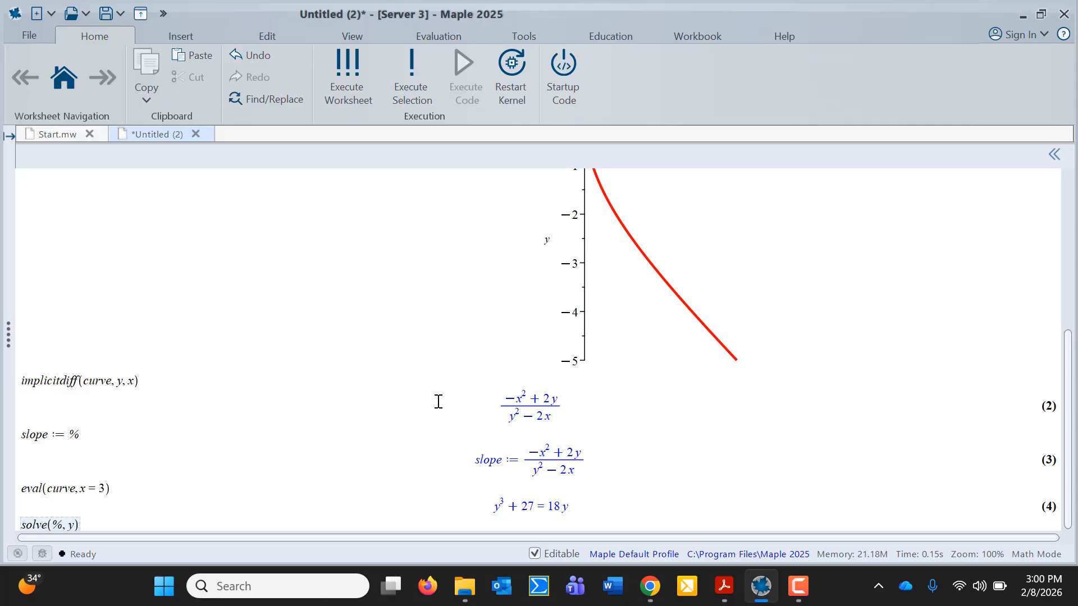
pyautogui.press('Return')
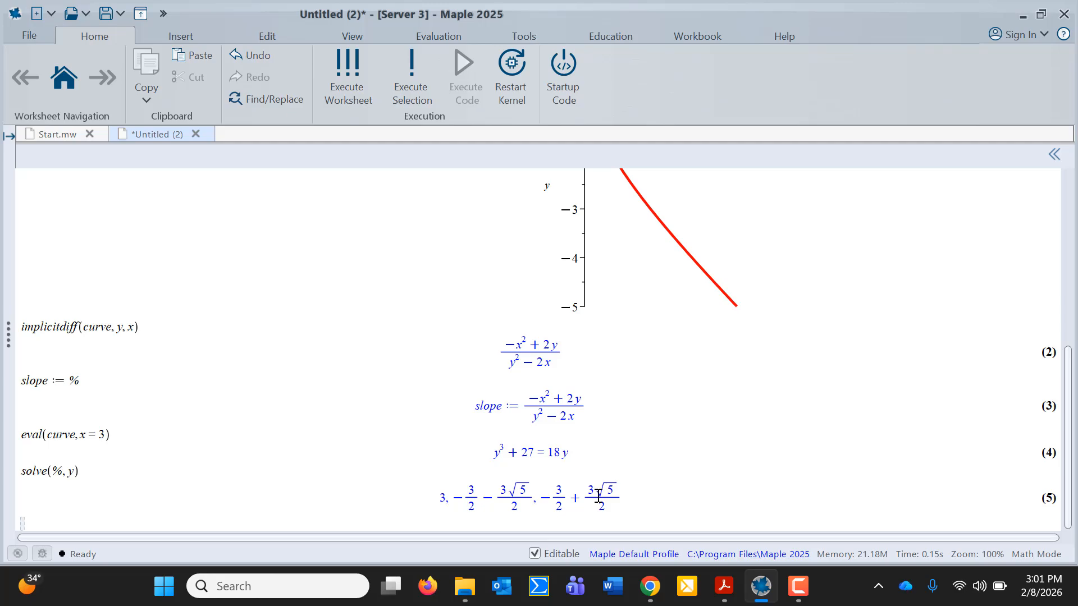
# Approximate the roots with evalf(%) as 3., −4.854101966, 1.854101966, then bring up the exercise PDF
pyautogui.write('evalf')
pyautogui.write('(%')
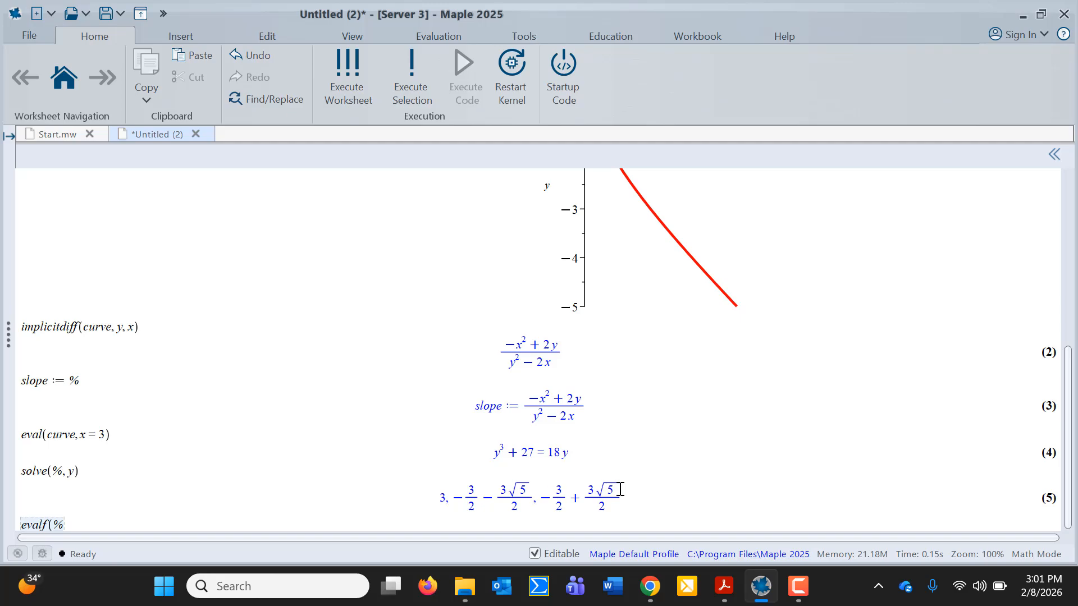
pyautogui.write(')')
pyautogui.press('Return')
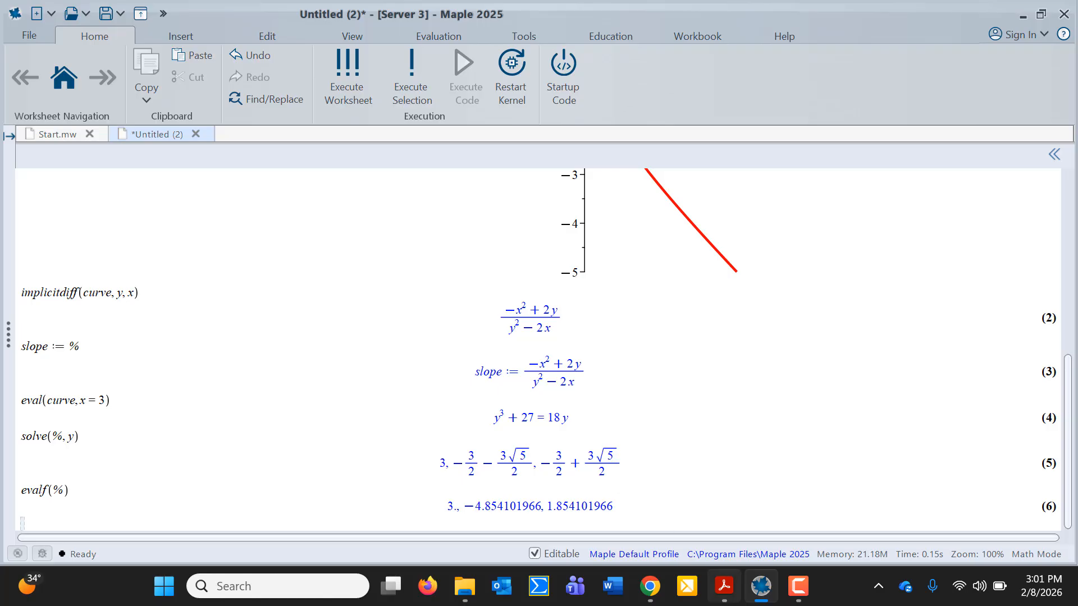
pyautogui.click(728, 591)
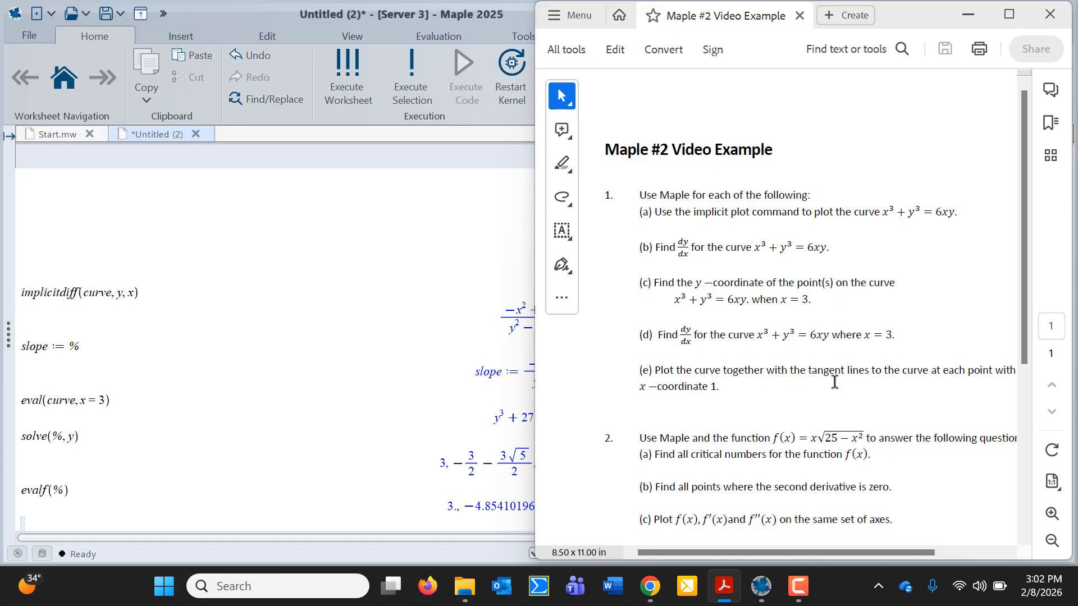
# Bring the Maple worksheet back in front of the exercise PDF
pyautogui.click(404, 410)
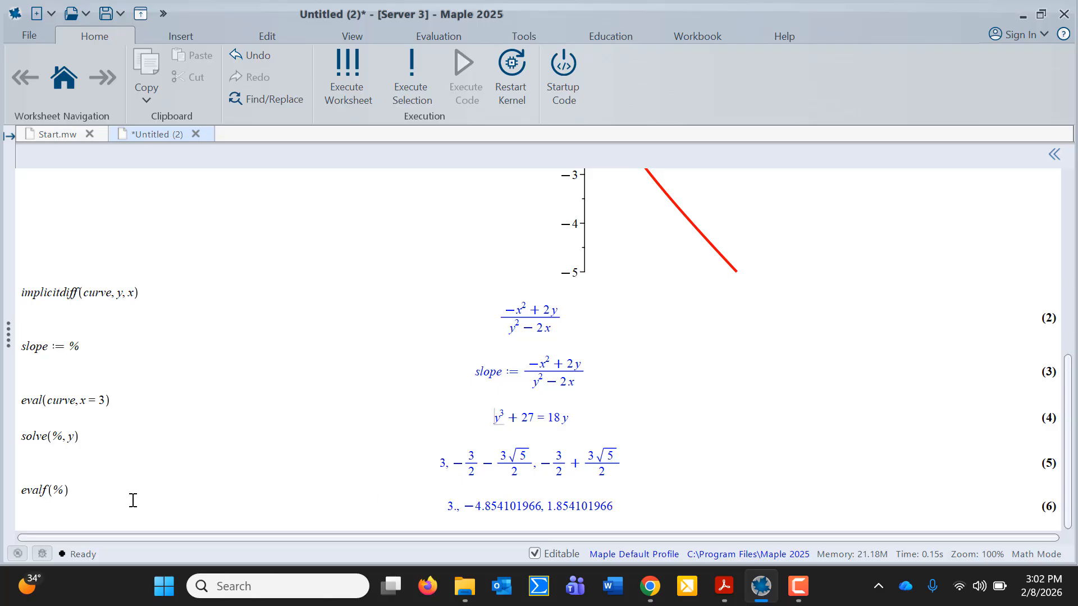
# Assign y1 := 3, y2 := -4.854101 and y3 := 1.854101 on three new input lines
pyautogui.click(41, 523)
pyautogui.write('y1 := 3')
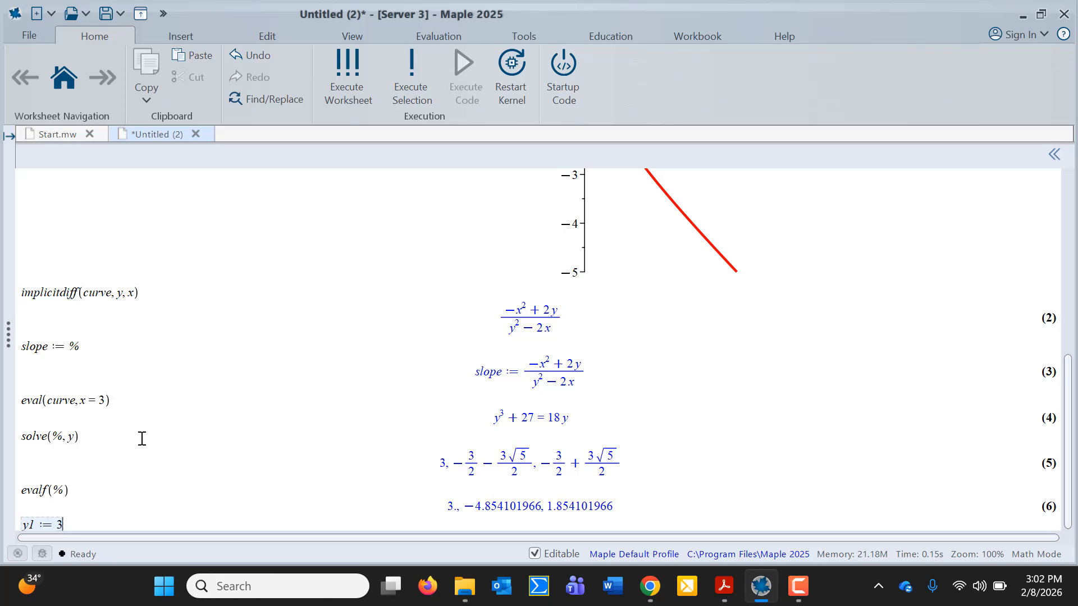
pyautogui.press('Return')
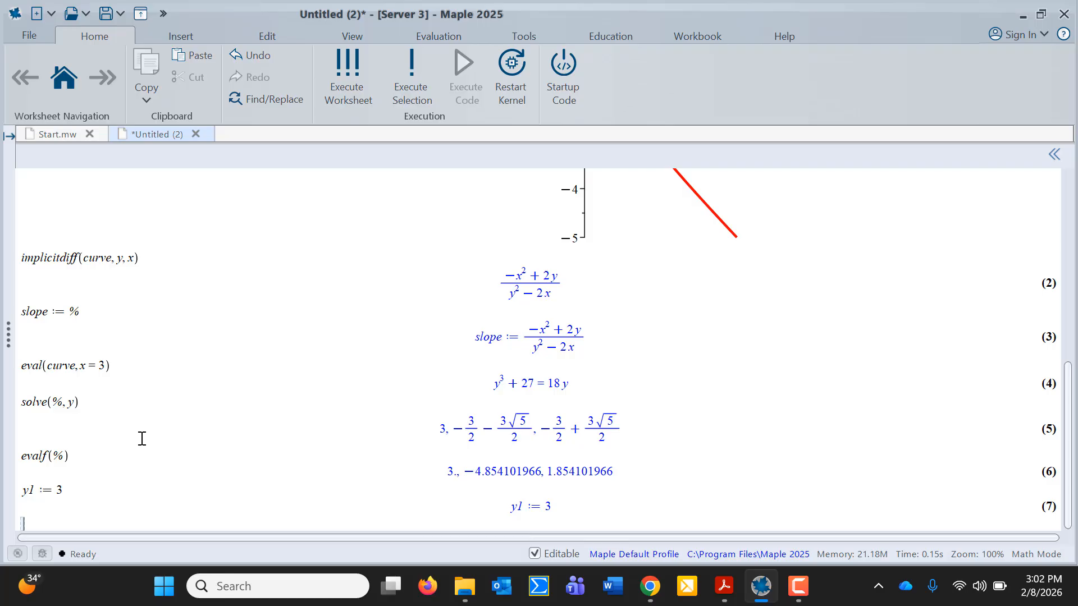
pyautogui.write('y2:')
pyautogui.write('=')
pyautogui.write('-4.')
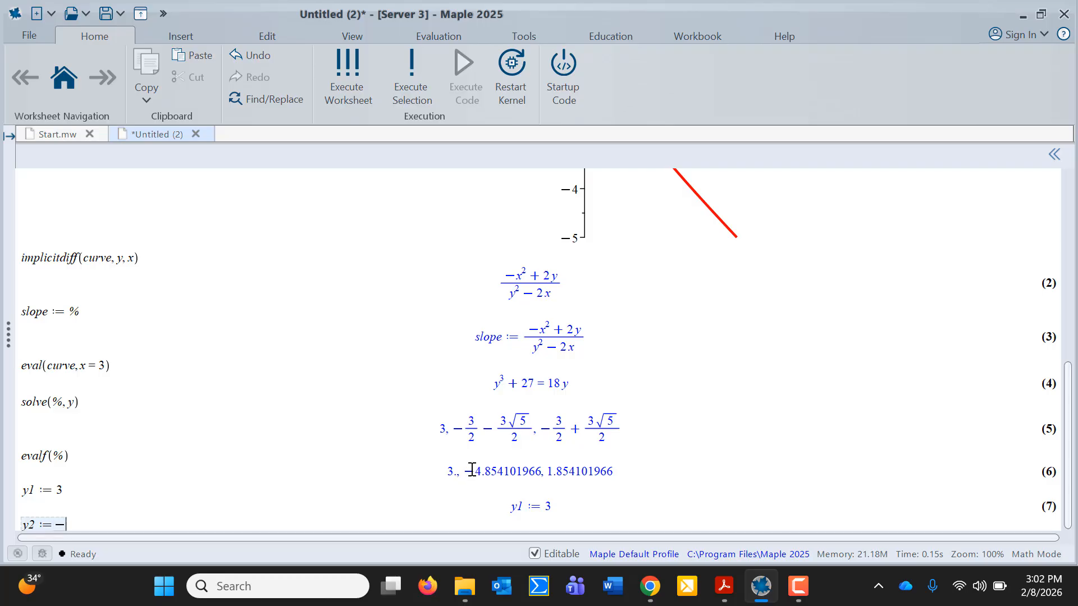
pyautogui.write('854101')
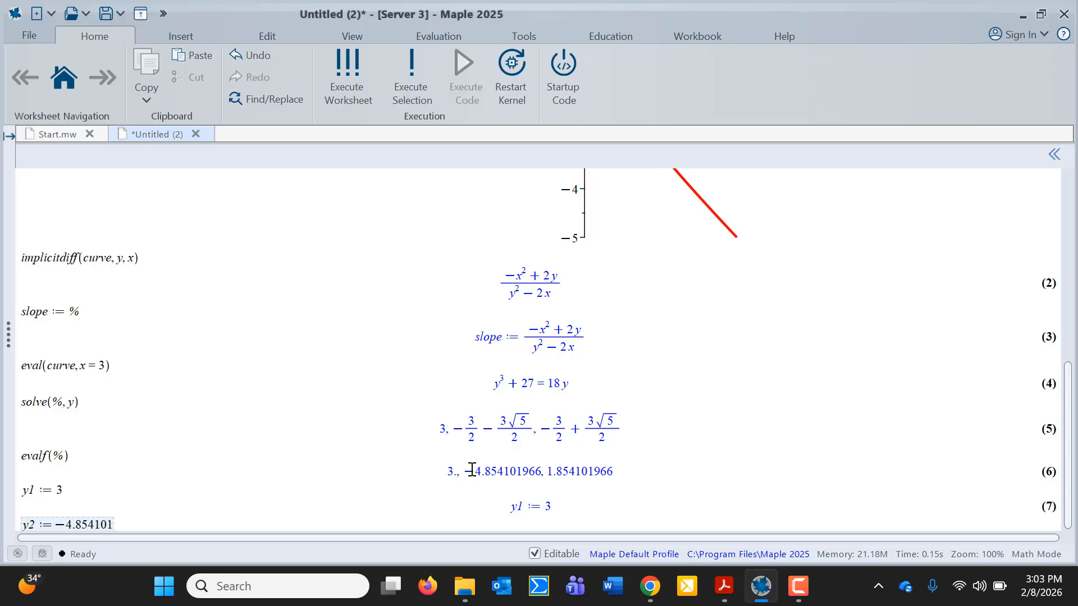
pyautogui.press('Return')
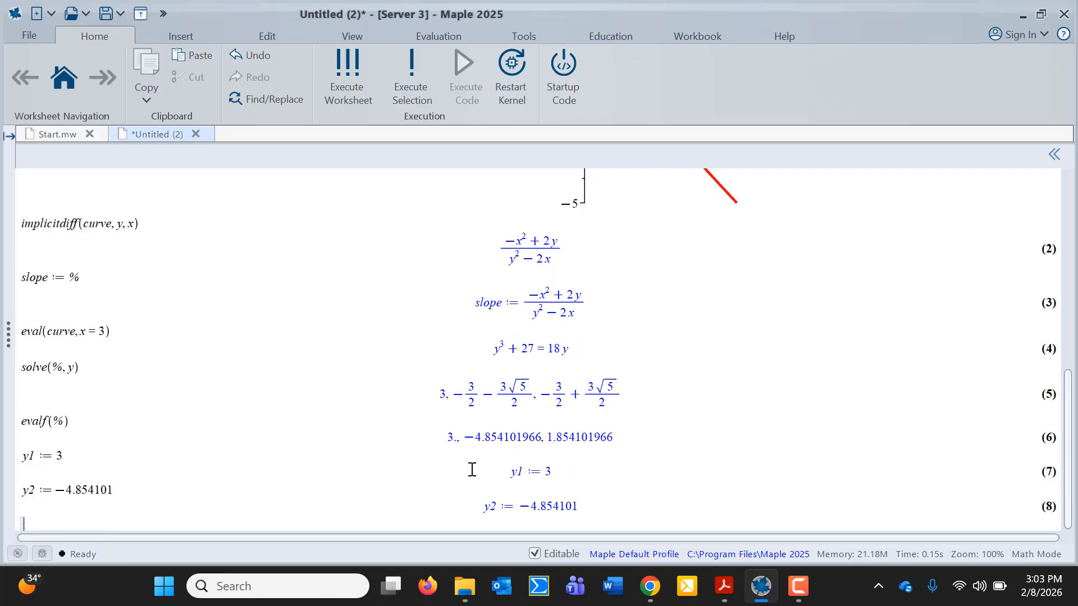
pyautogui.write('y3 := 1.85')
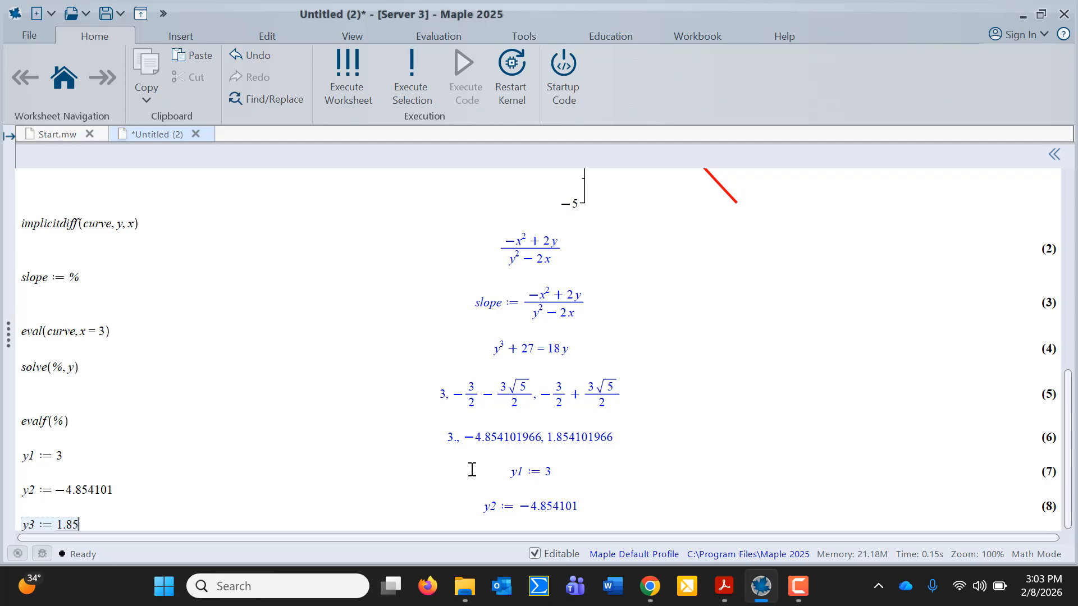
pyautogui.write('4101')
pyautogui.press('Return')
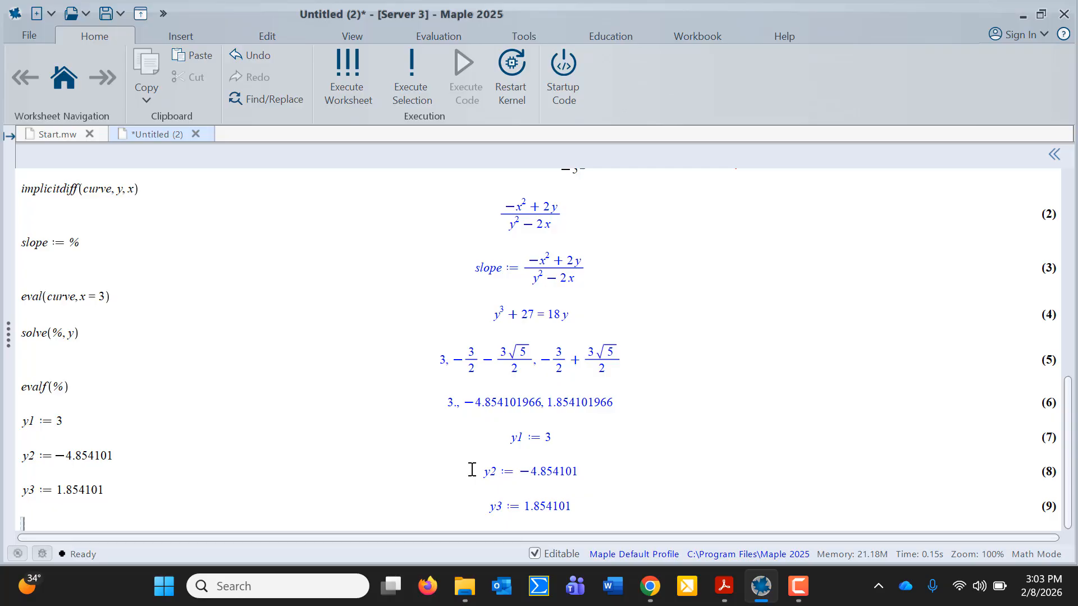
pyautogui.scroll(15, 471, 470)
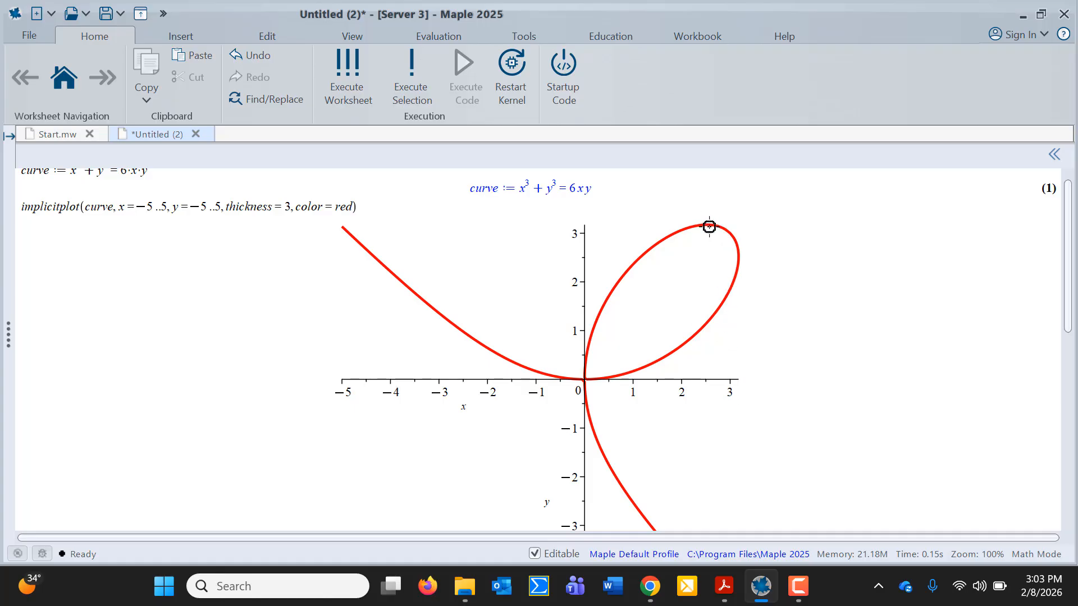
pyautogui.scroll(-2, 703, 364)
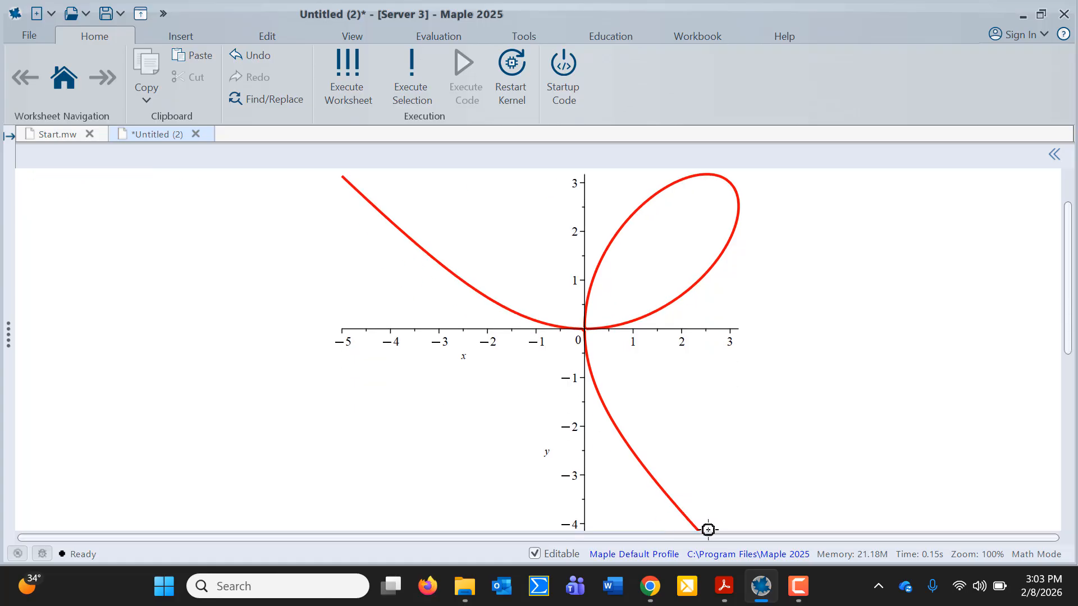
pyautogui.scroll(-10, 711, 410)
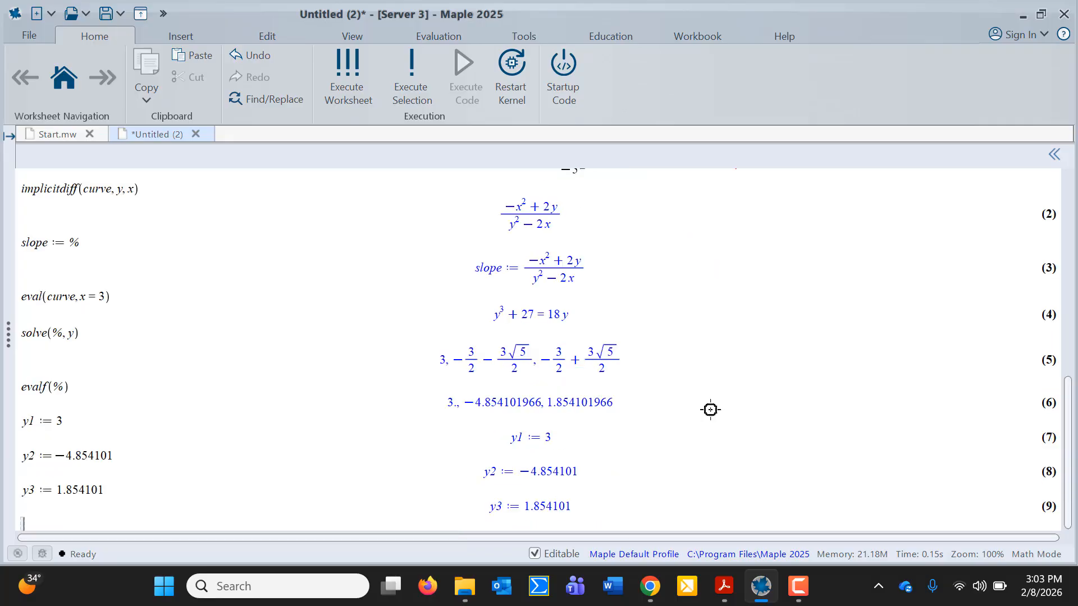
pyautogui.click(723, 589)
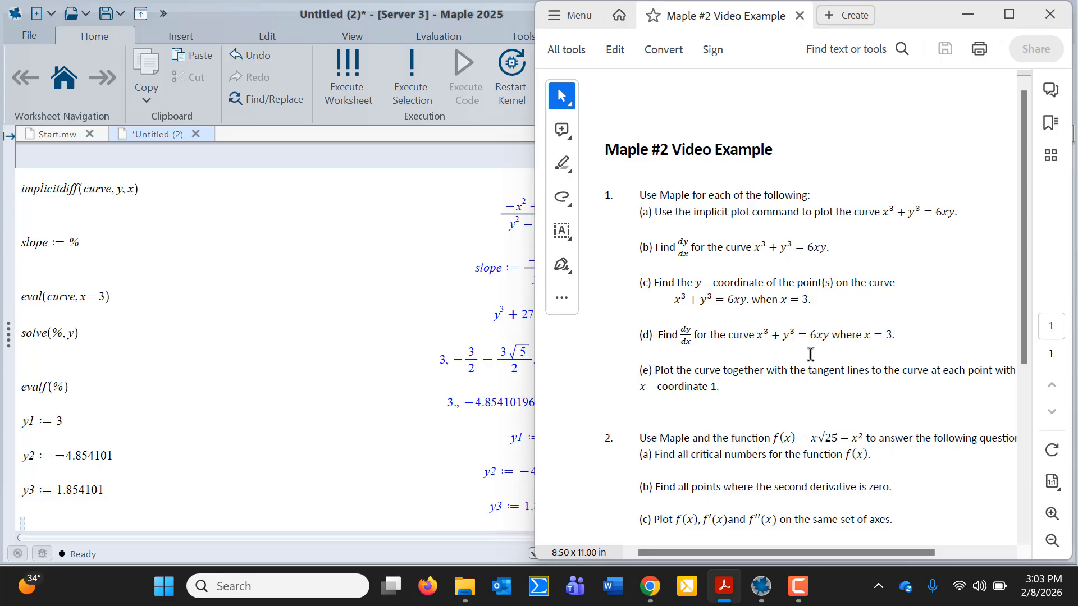
pyautogui.click(313, 391)
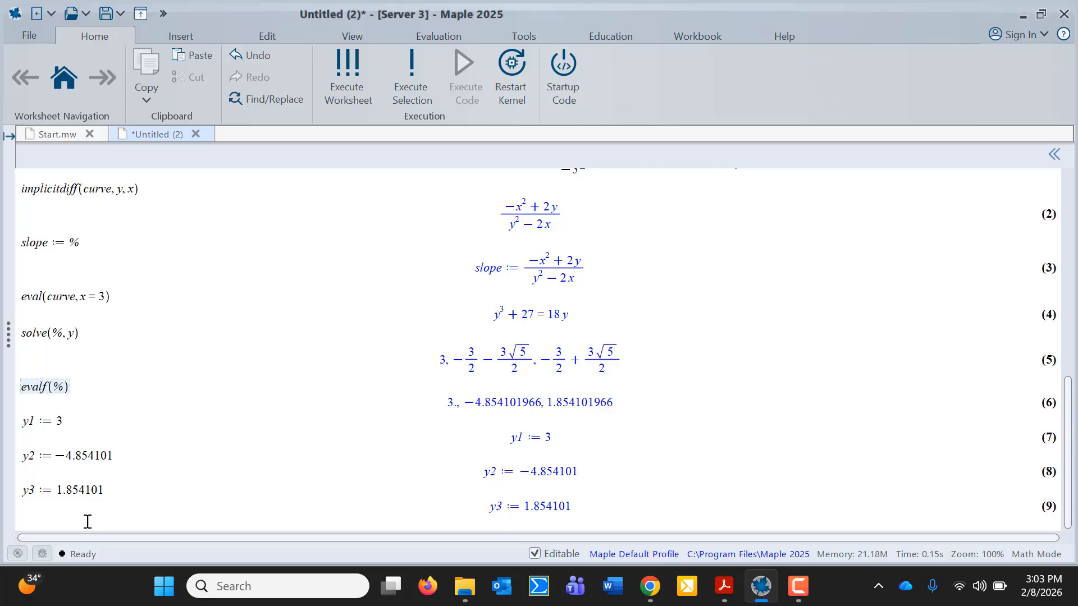
# Evaluate eval(slope, [x = 3, y = y1]), getting −1
pyautogui.click(45, 522)
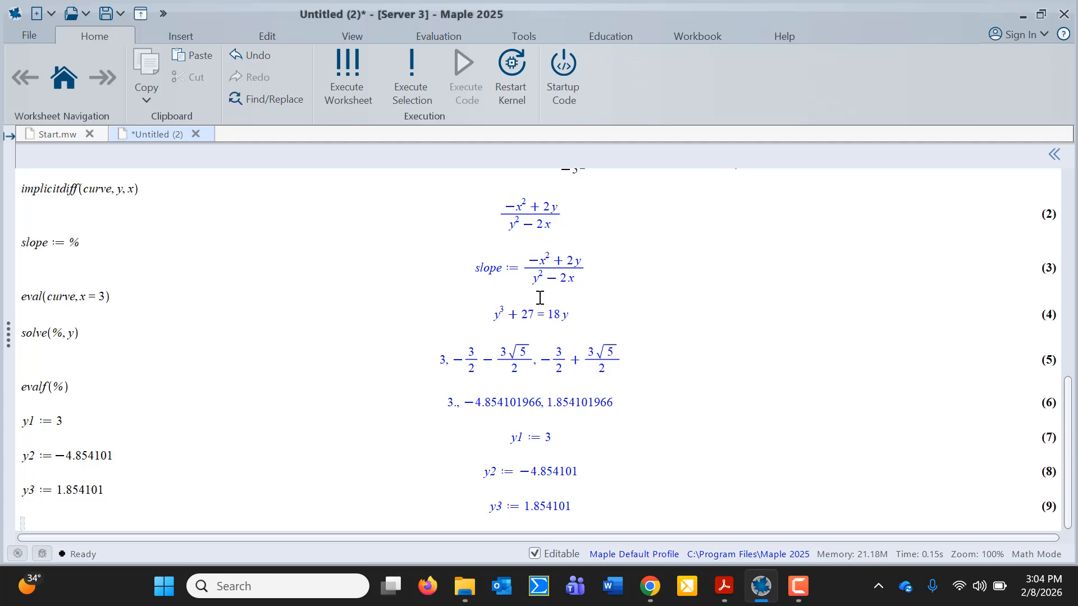
pyautogui.write('eval(slope')
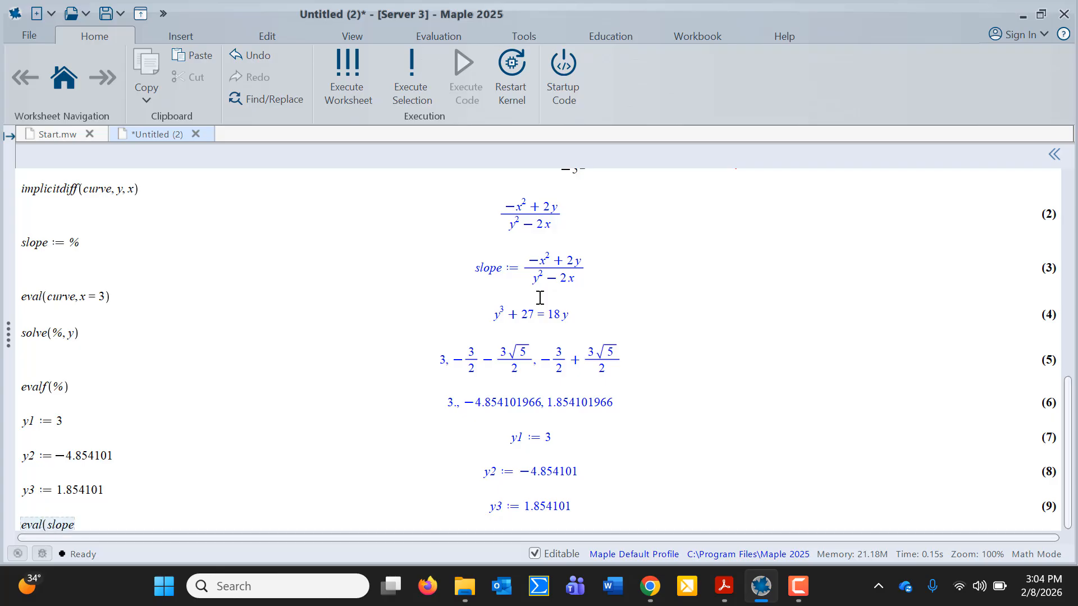
pyautogui.write(',')
pyautogui.write('[x = 3, ')
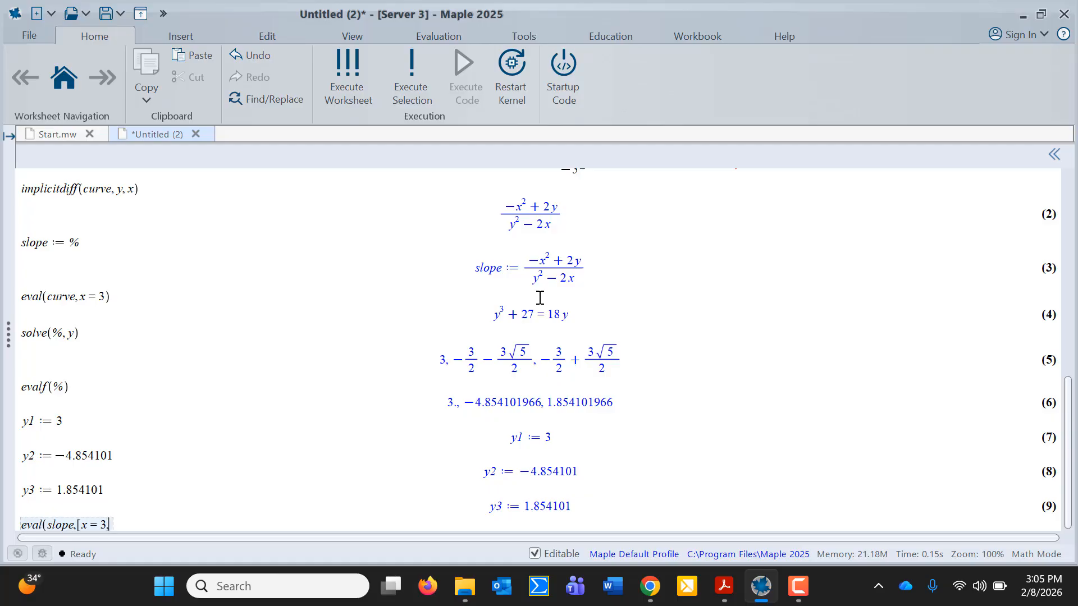
pyautogui.write('y = y1]')
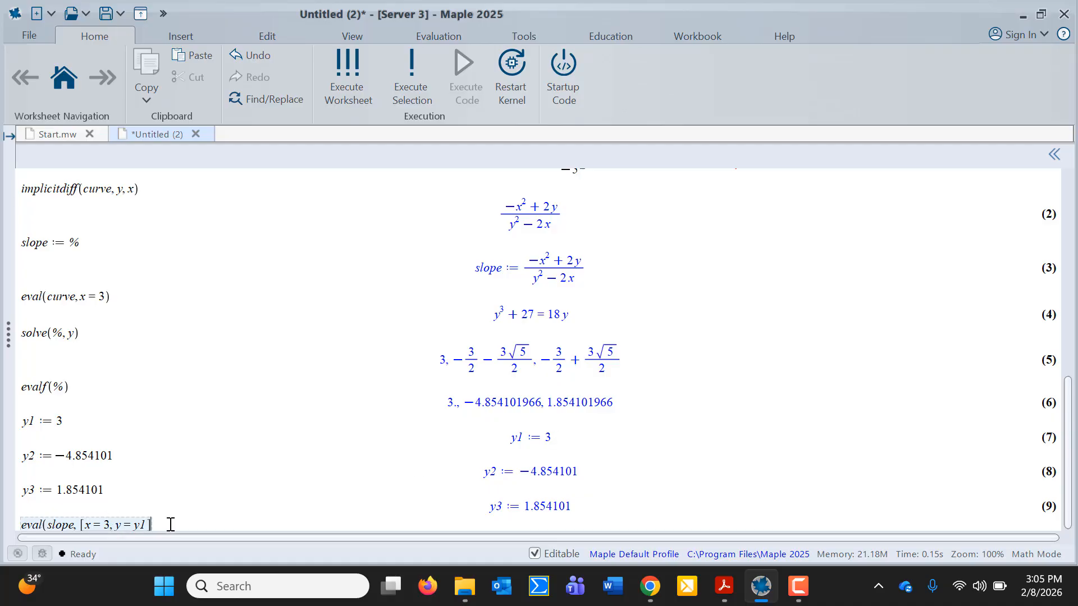
pyautogui.write(')')
pyautogui.press('Return')
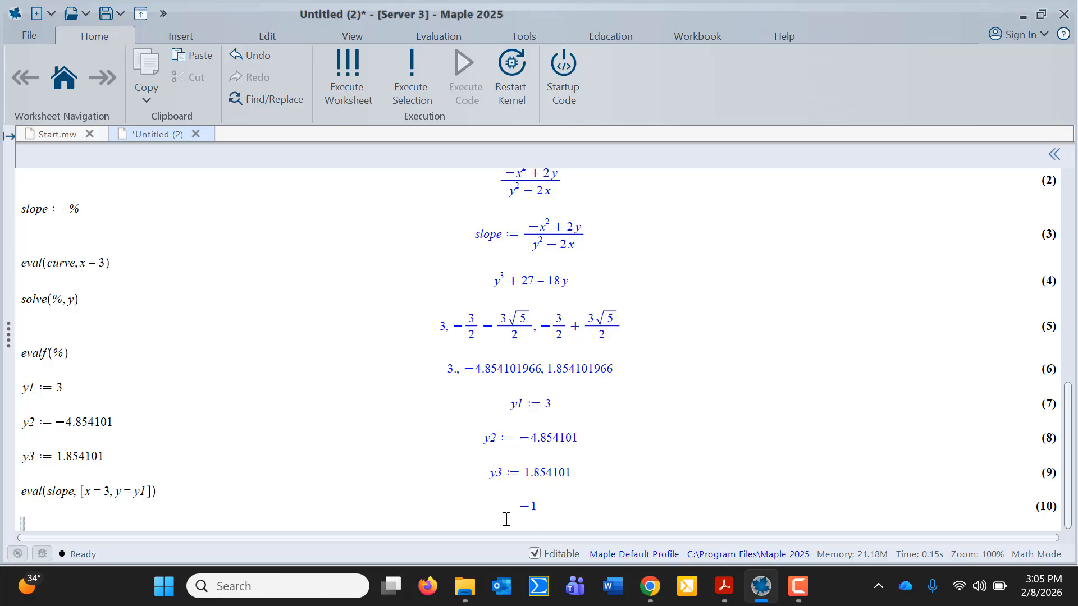
# Store that slope result as m1 := %
pyautogui.scroll(5, 600, 431)
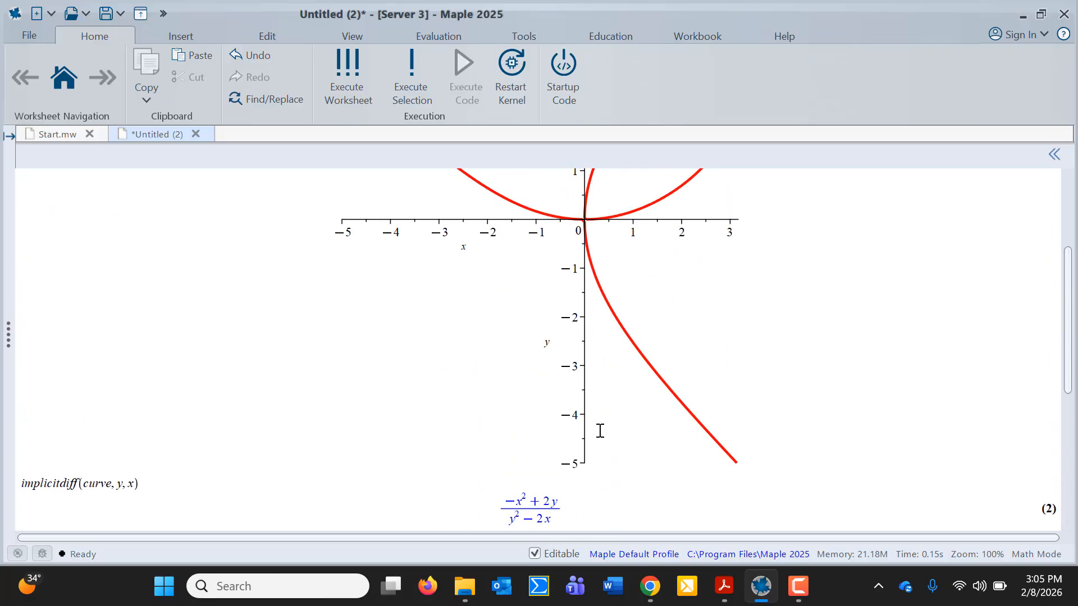
pyautogui.scroll(3, 601, 430)
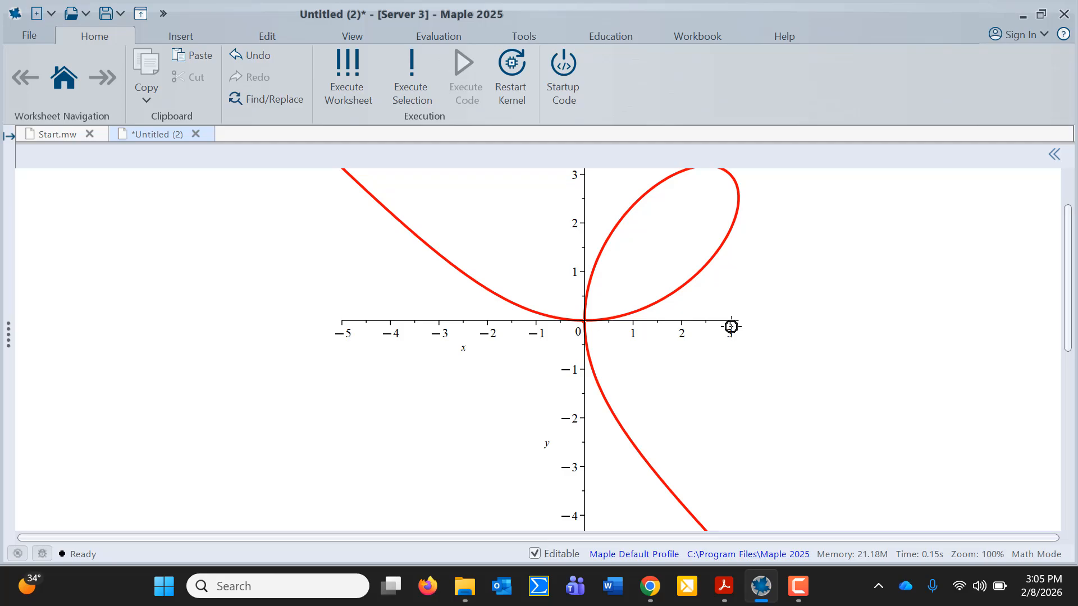
pyautogui.scroll(1, 731, 326)
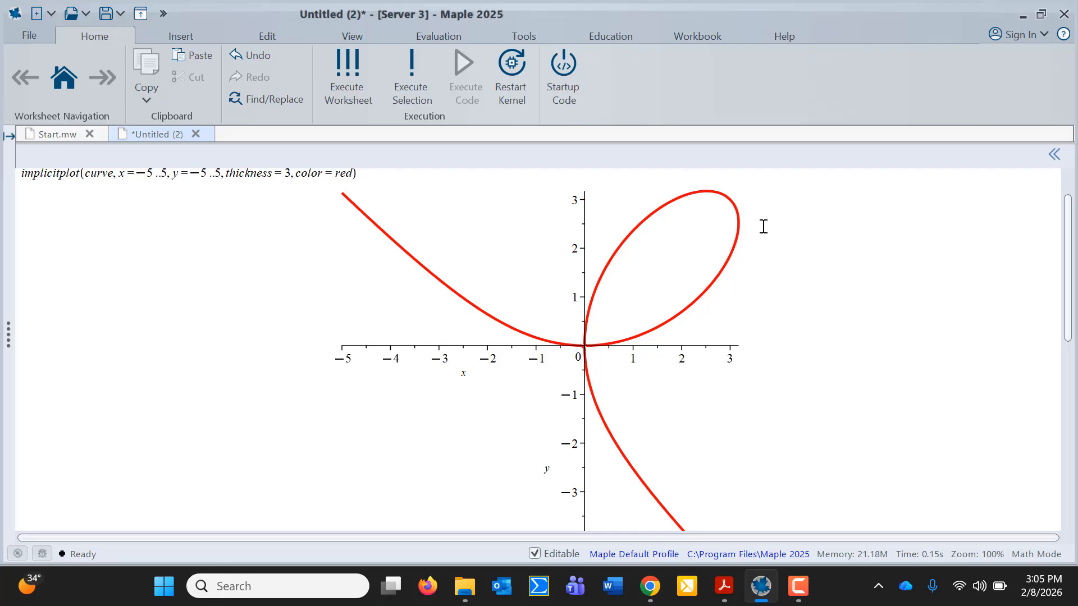
pyautogui.scroll(-10, 718, 419)
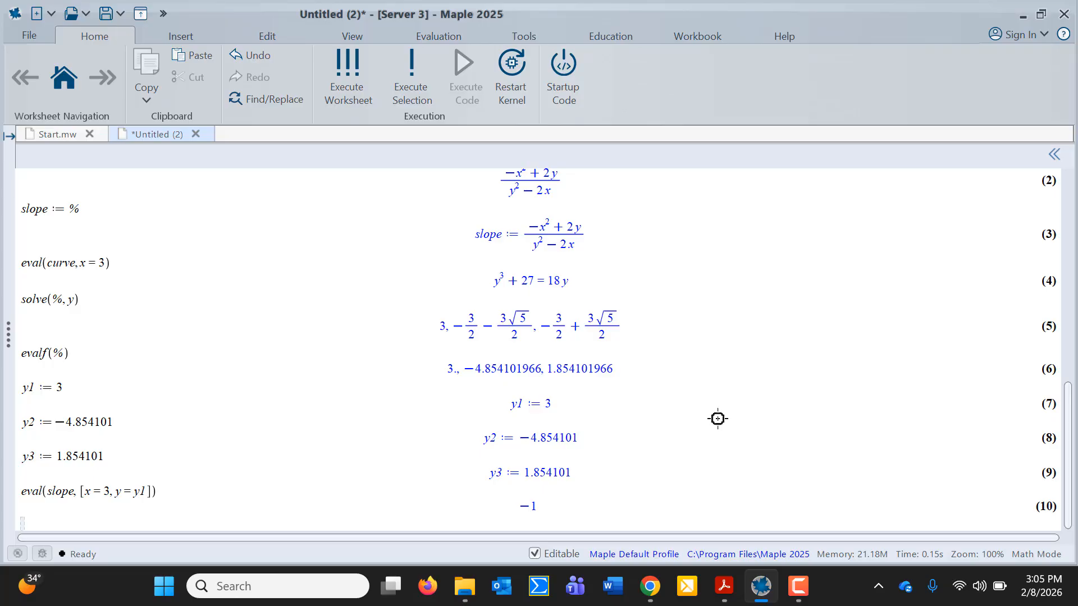
pyautogui.write('m1')
pyautogui.write(':= %')
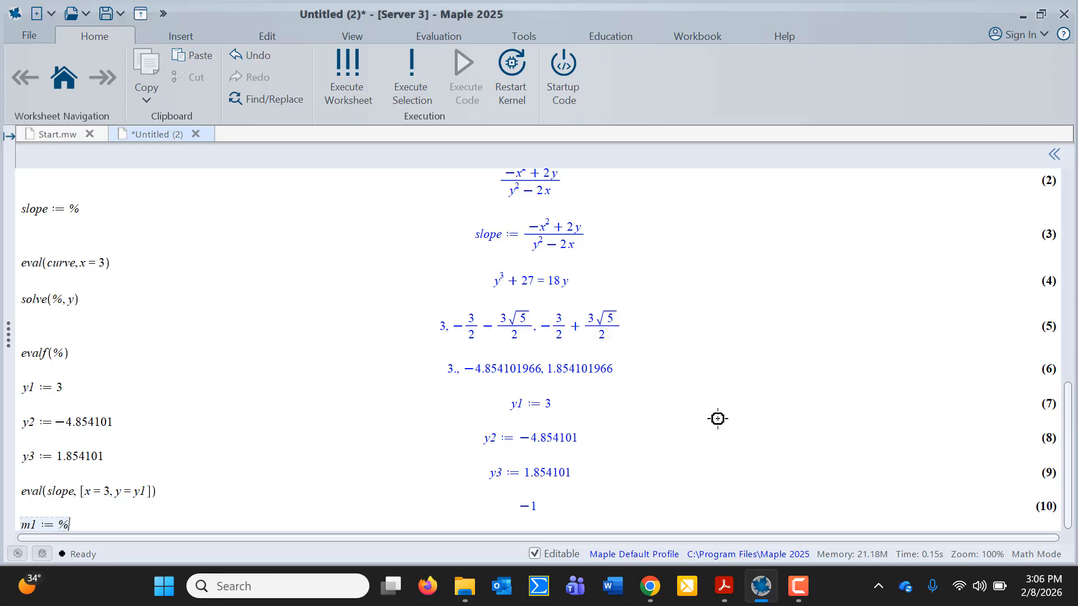
pyautogui.press('Return')
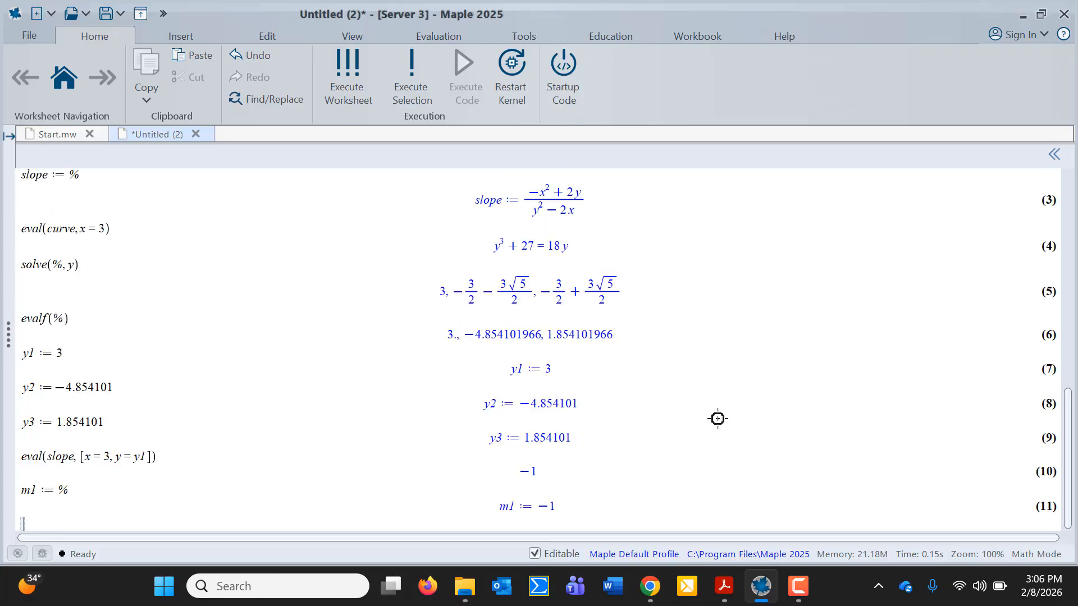
# Evaluate the slope at x = 3, y = y2 and store it as m2 := −1.065248043
pyautogui.scroll(15, 717, 419)
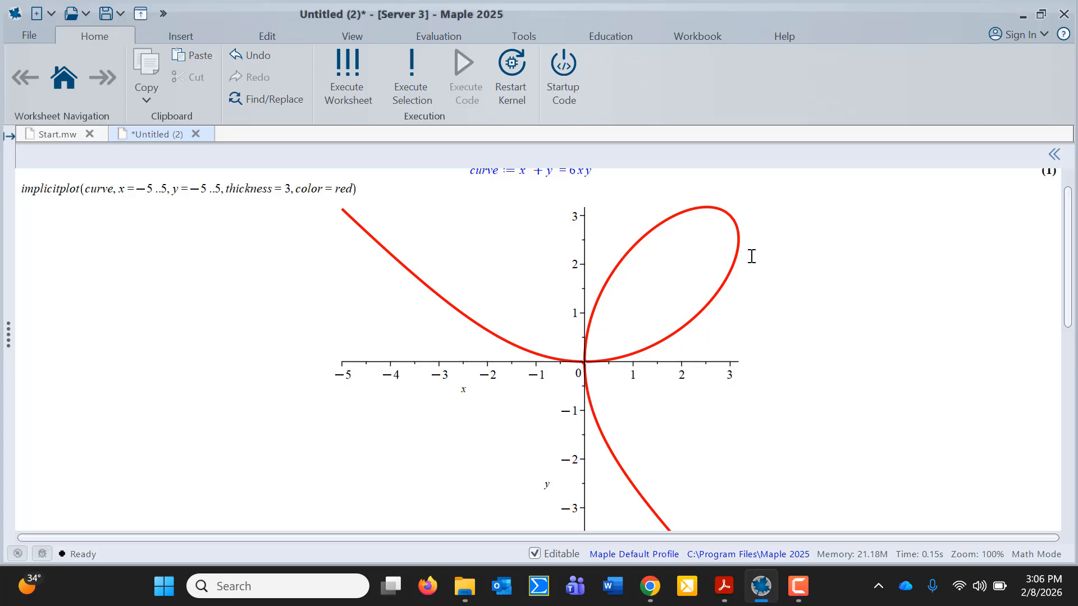
pyautogui.scroll(-15, 751, 255)
pyautogui.scroll(-1, 751, 256)
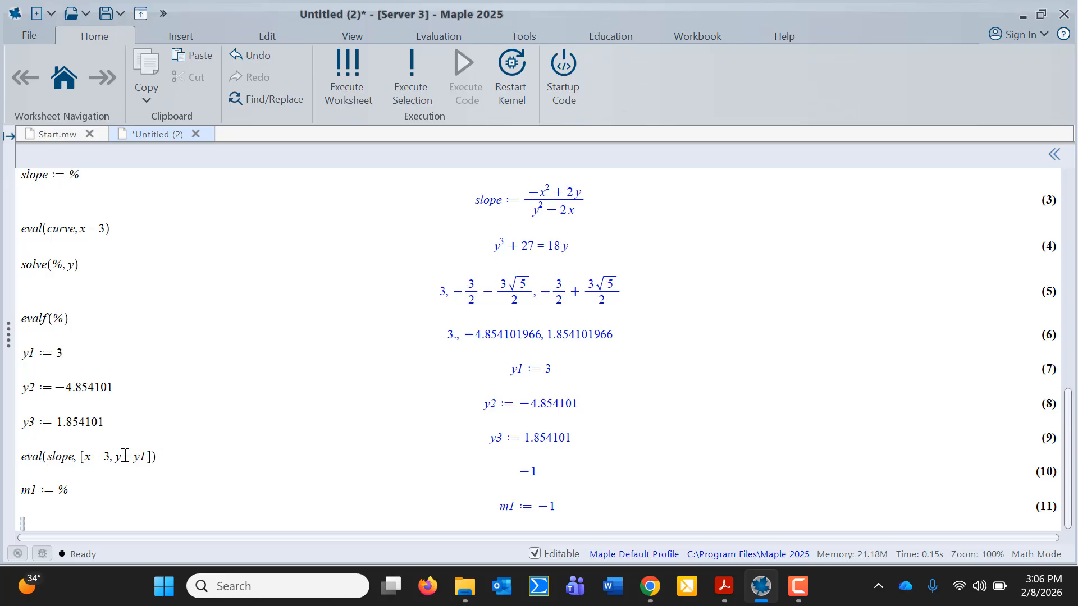
pyautogui.write('eval(slope, ')
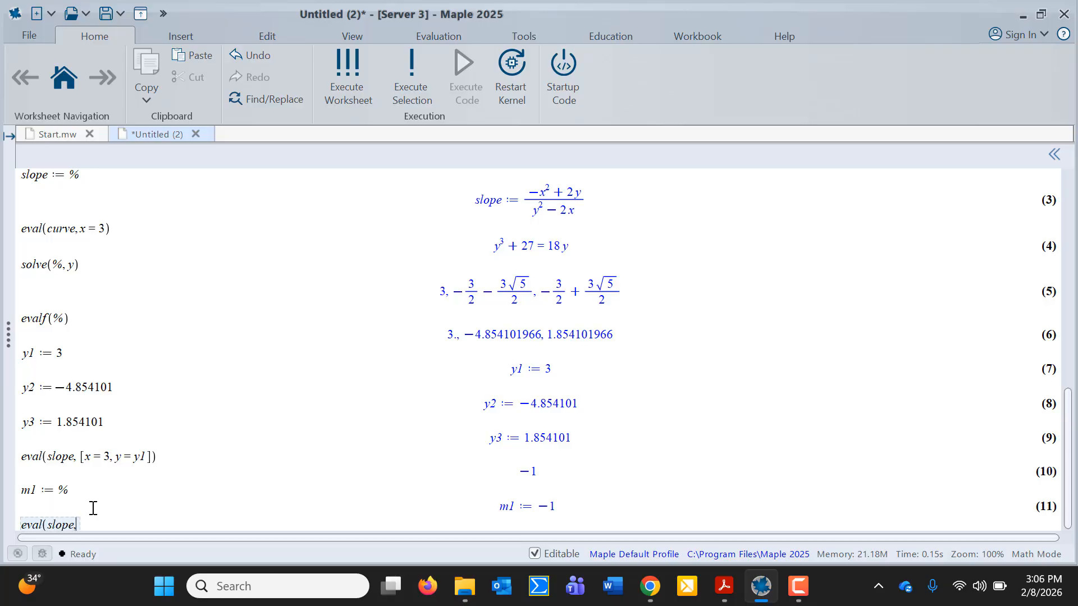
pyautogui.write('[x = 3, y = y2])')
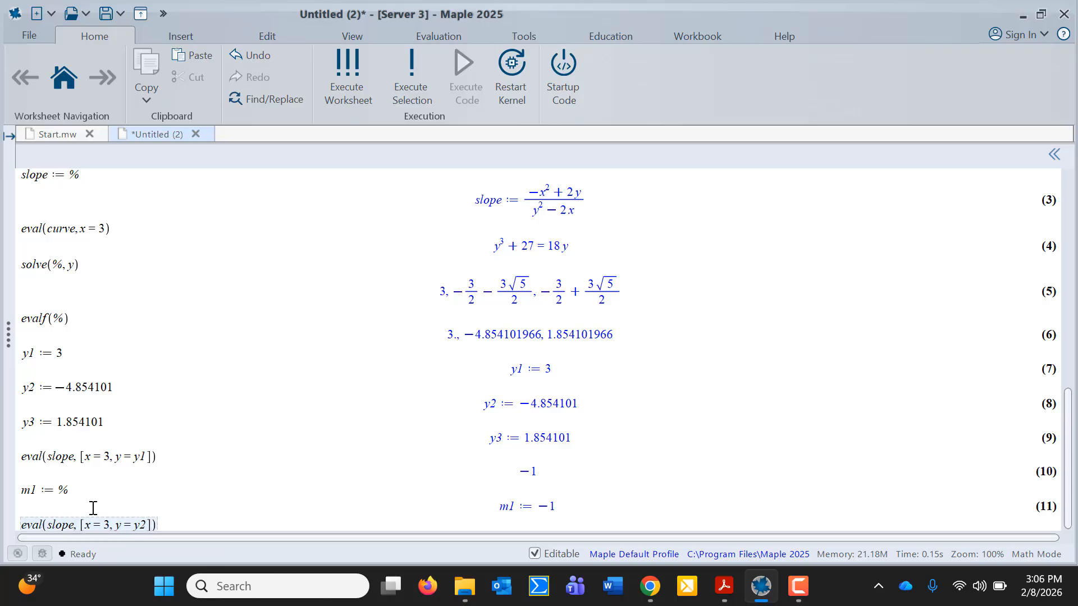
pyautogui.press('Return')
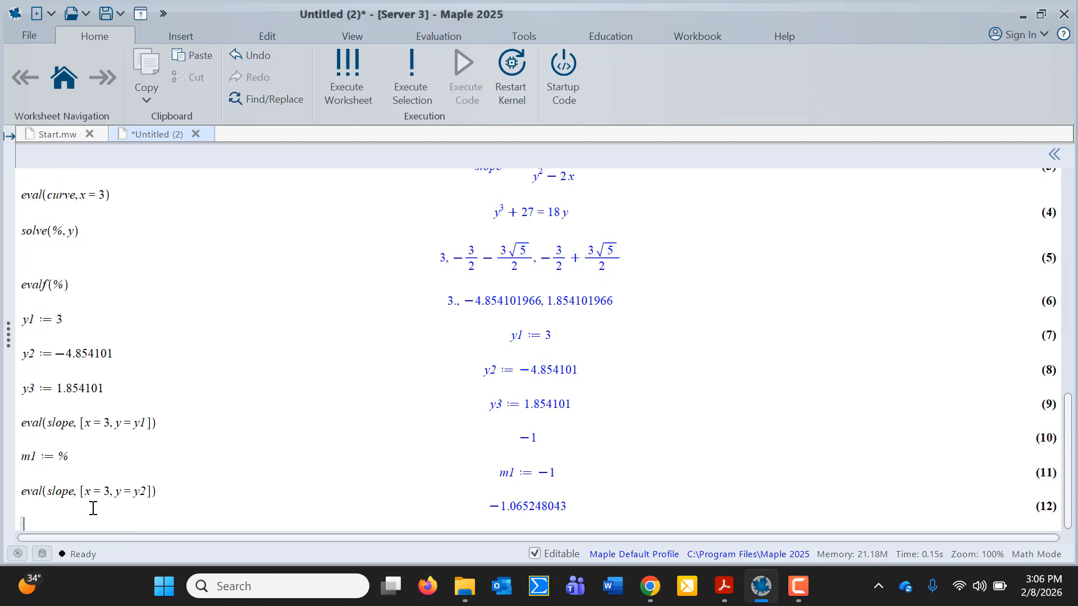
pyautogui.write('m2 := %')
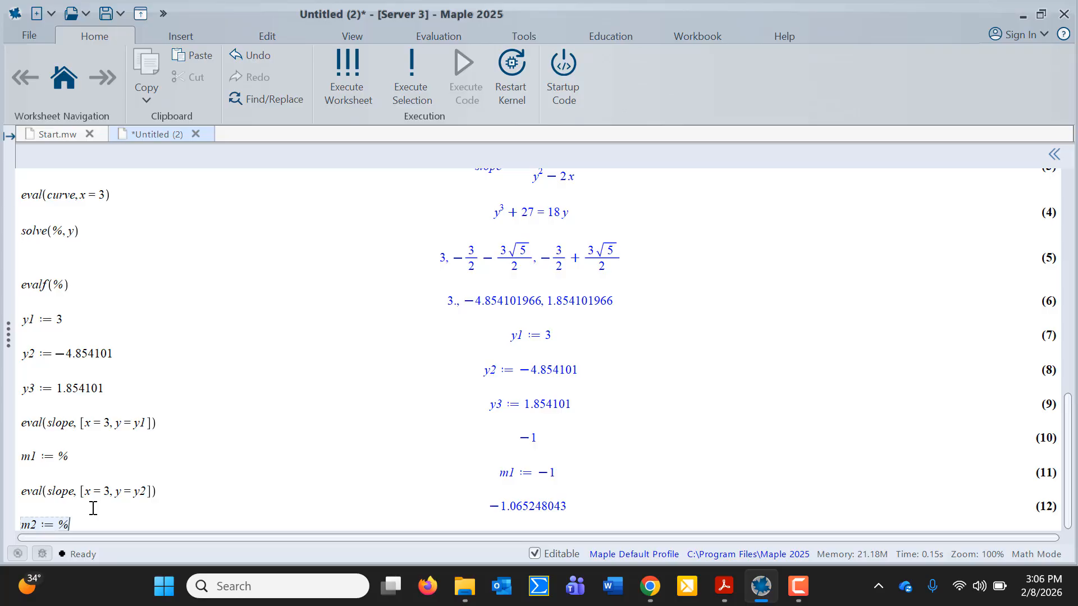
pyautogui.press('Return')
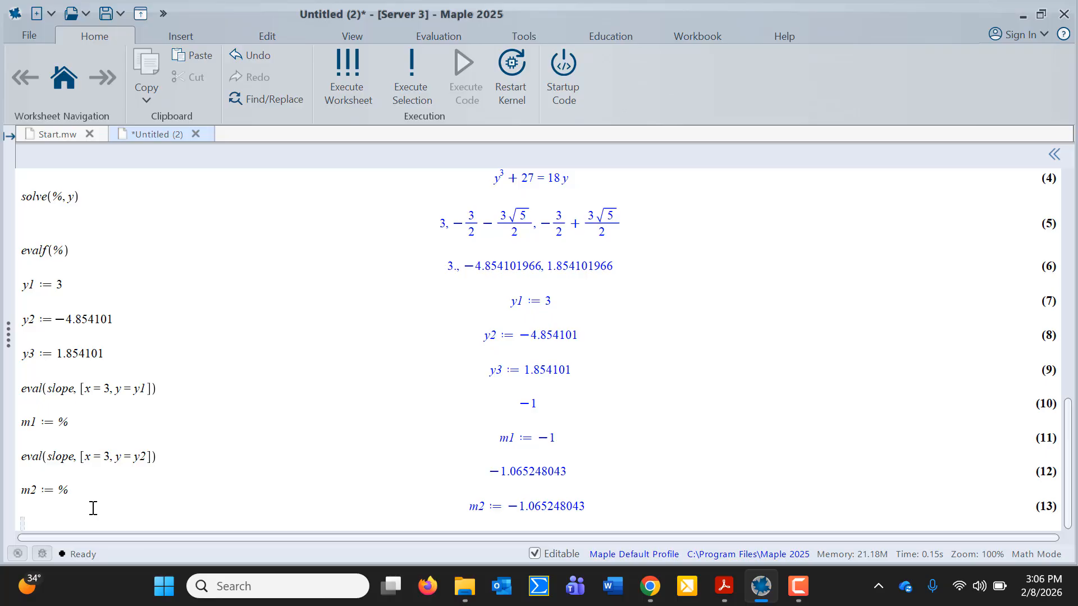
# Evaluate the slope at x = 3, y = y3 and store it as m3 := 2.065245450
pyautogui.write('eval(slope, ')
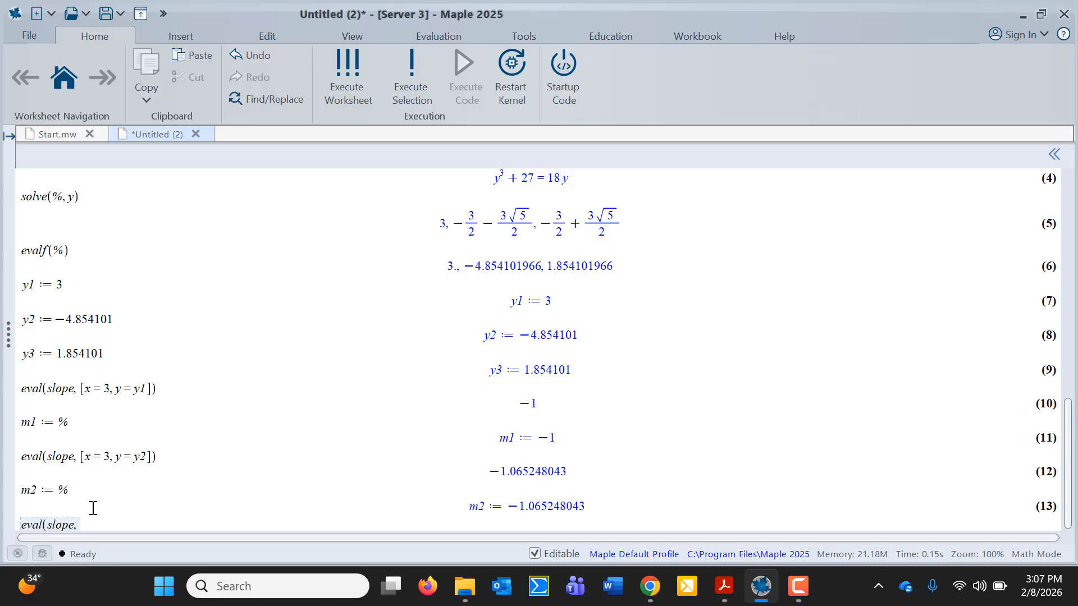
pyautogui.write('[x = 3, y = y3])')
pyautogui.press('Return')
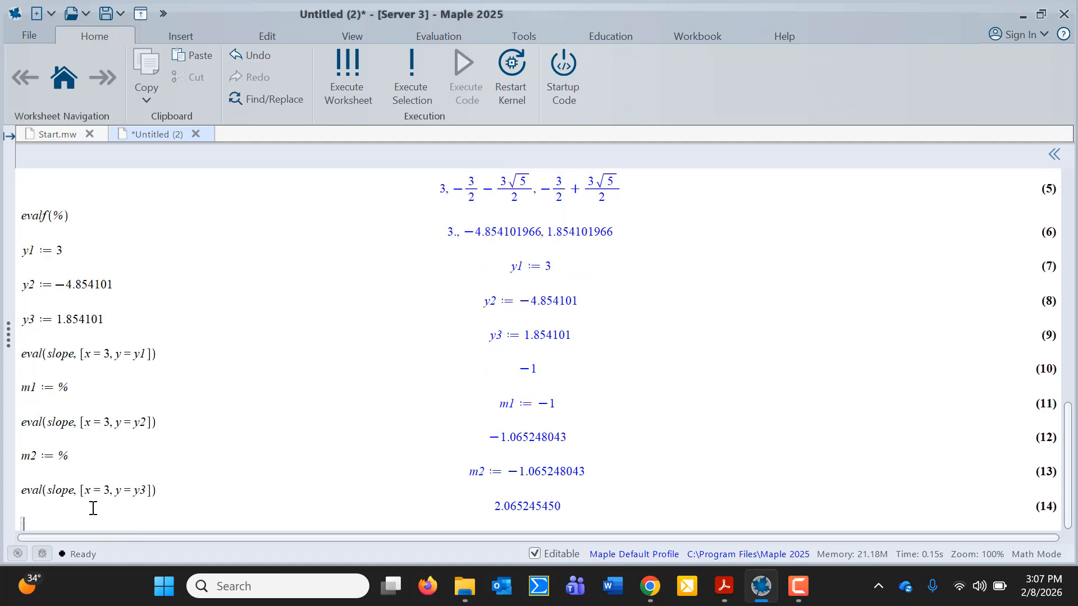
pyautogui.write('m3 := %')
pyautogui.press('Return')
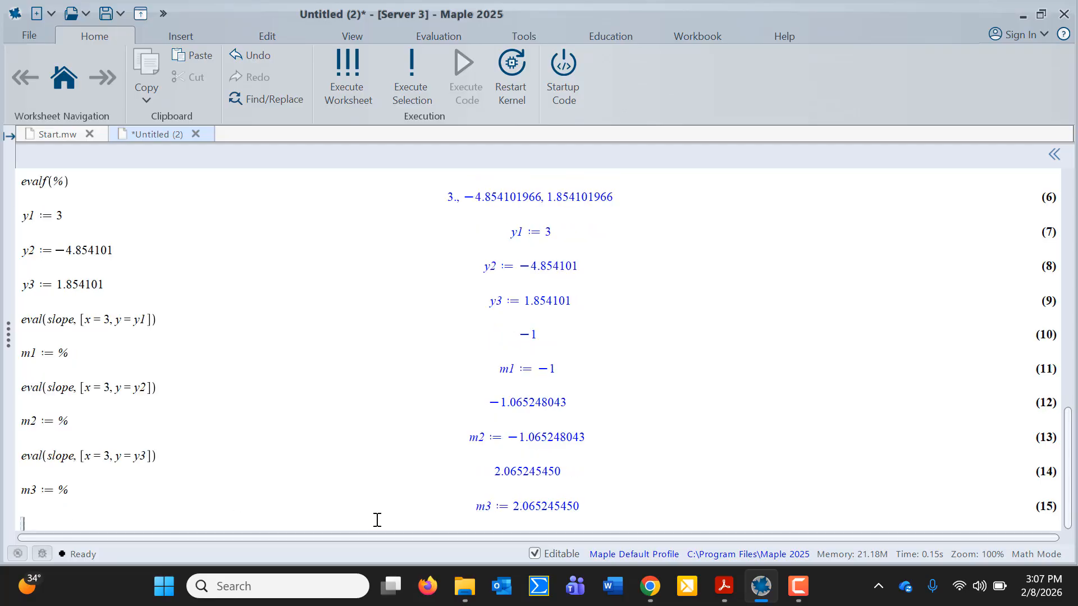
pyautogui.scroll(15, 613, 356)
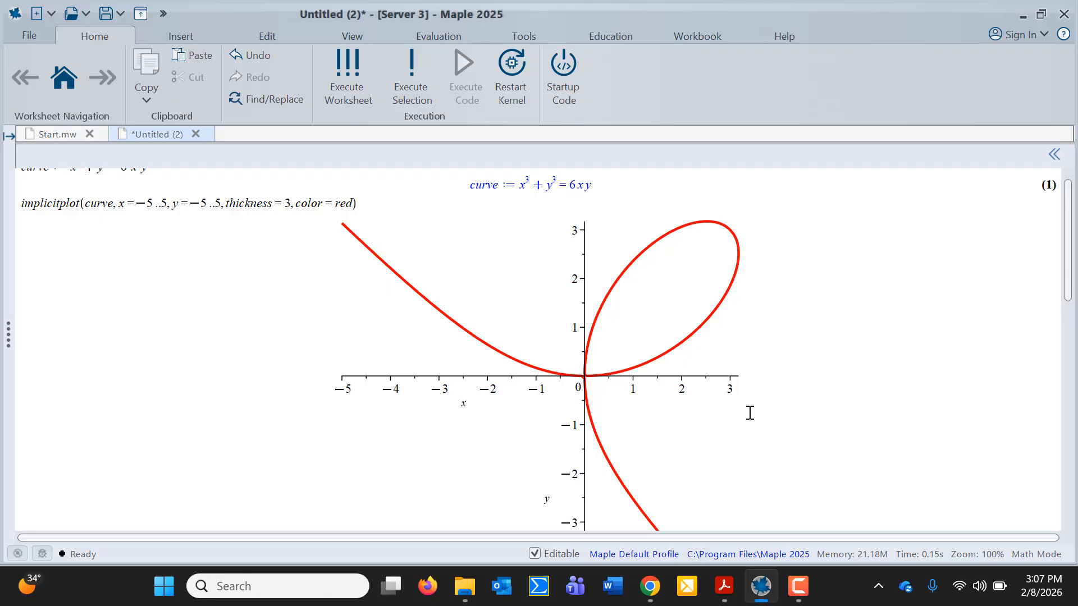
pyautogui.scroll(-3, 751, 412)
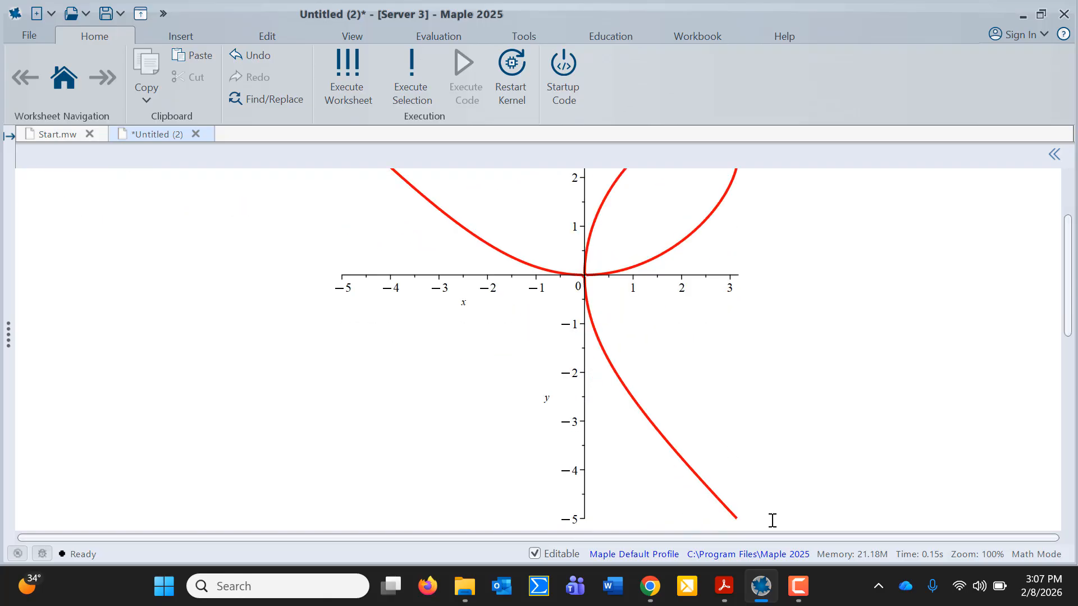
pyautogui.scroll(1, 748, 239)
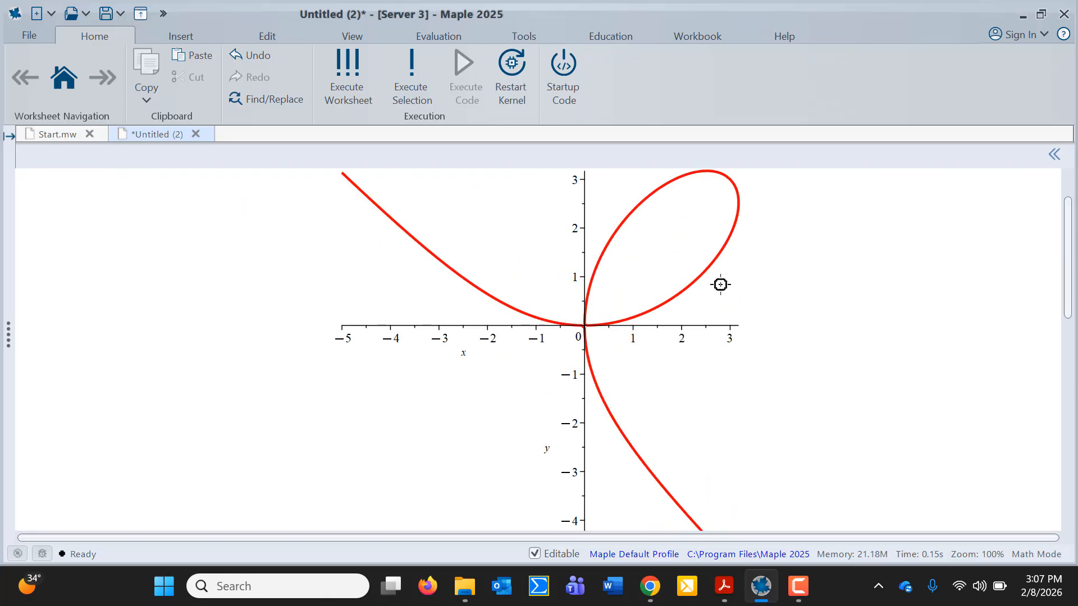
pyautogui.scroll(1, 753, 205)
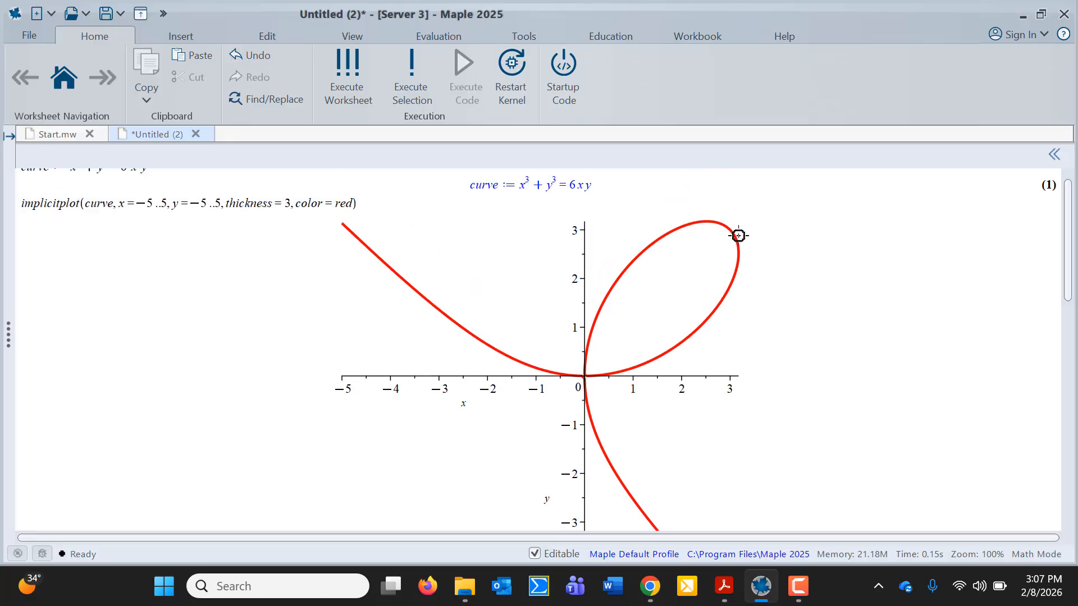
# Bring up the Maple #2 Video Example PDF at part (e), then scroll the worksheet to m1–m3
pyautogui.click(722, 589)
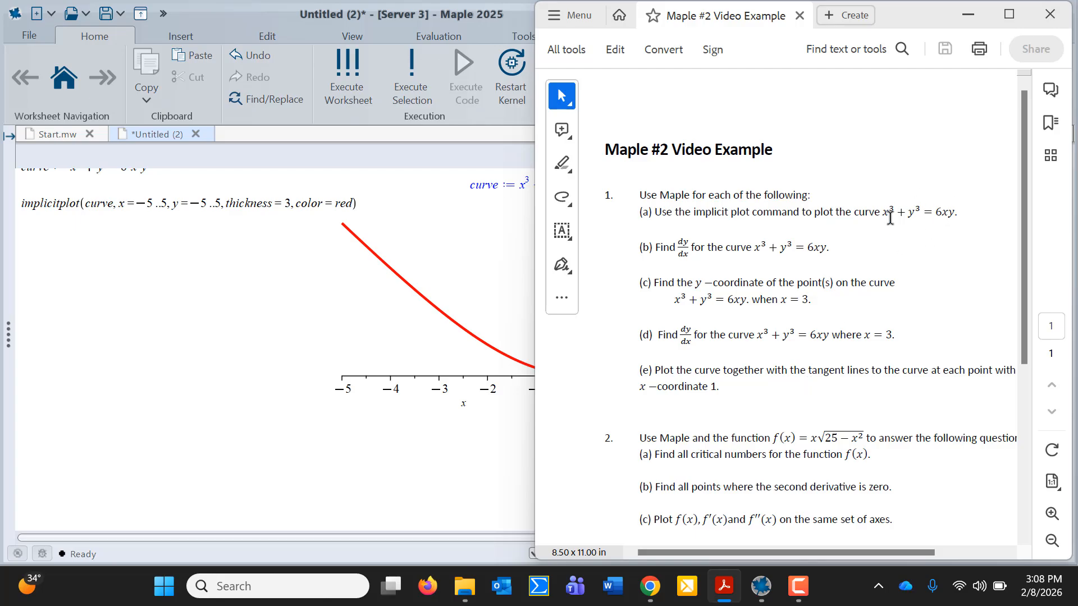
pyautogui.scroll(-9, 372, 459)
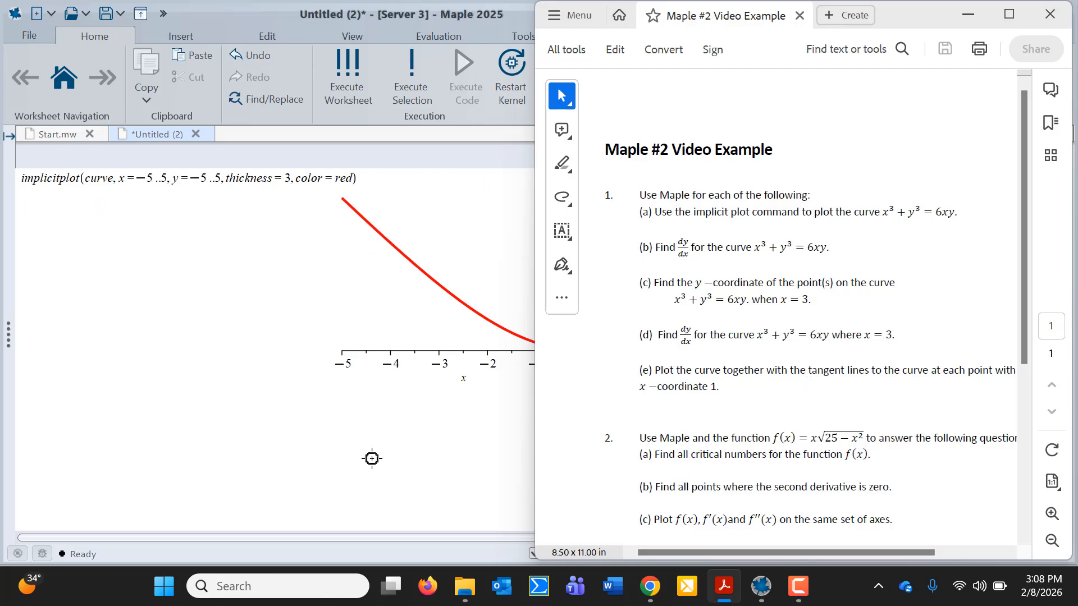
pyautogui.scroll(-8, 372, 458)
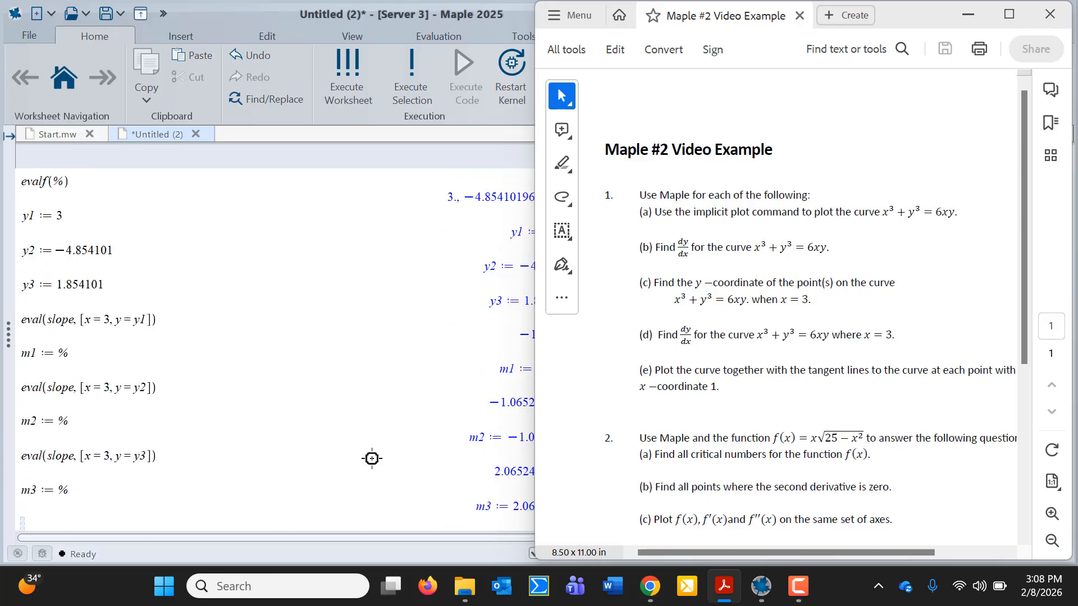
# Begin implicitplot([curve, y-y1=m1*(x-3), listing the curve and the first tangent line
pyautogui.click(23, 524)
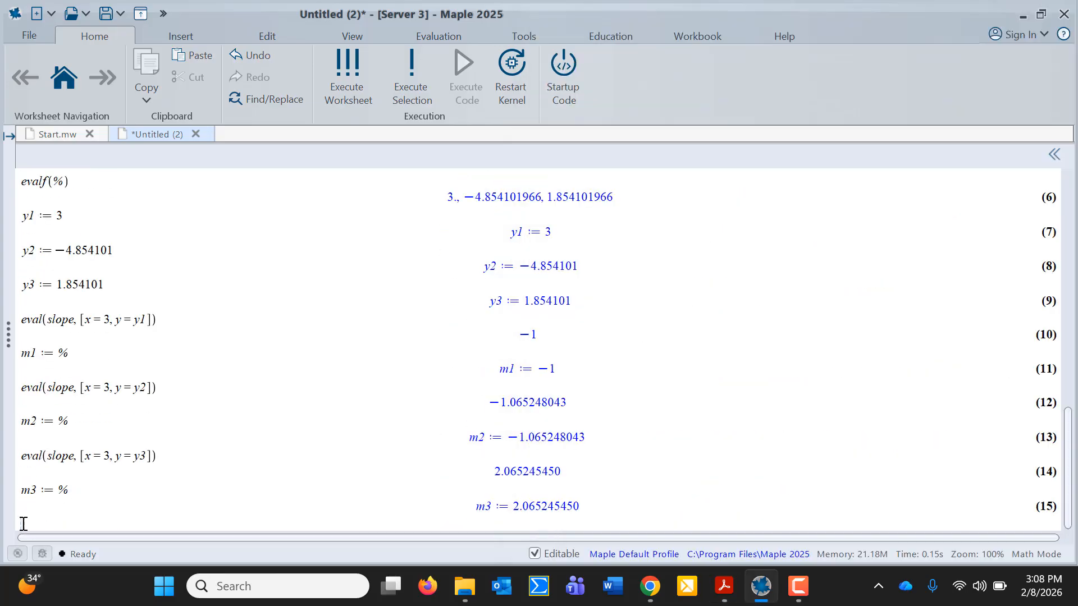
pyautogui.write('implici')
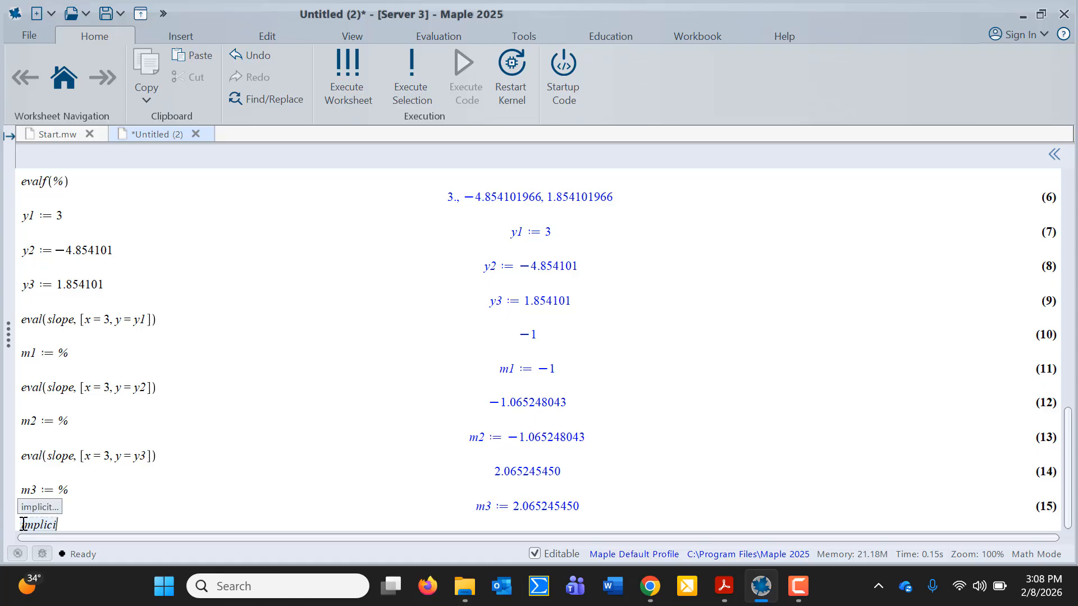
pyautogui.write('tplot')
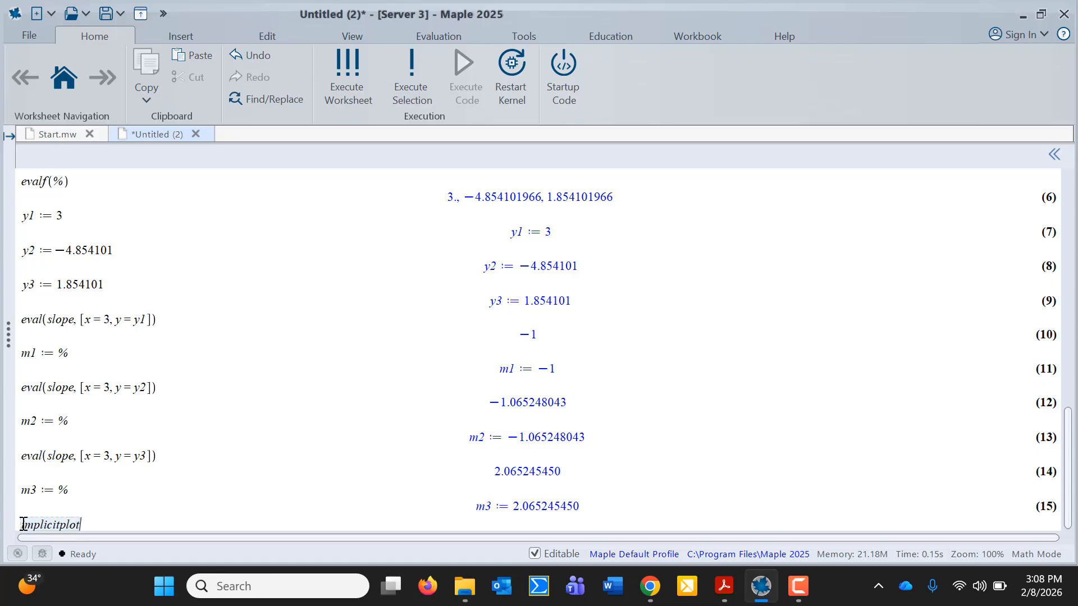
pyautogui.write('([curve')
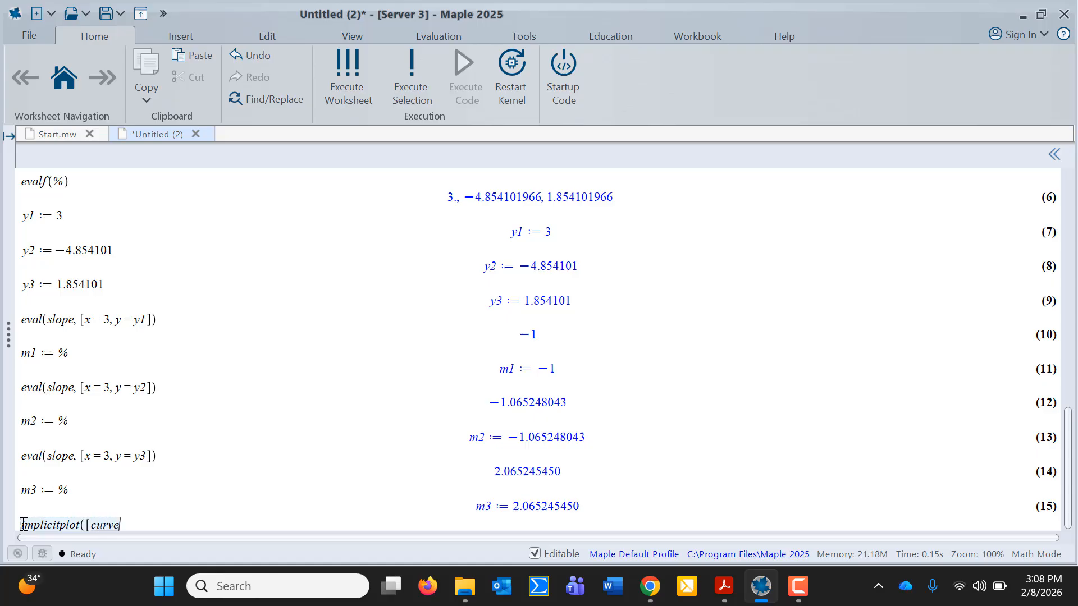
pyautogui.write(',')
pyautogui.write('y-')
pyautogui.write('y1]')
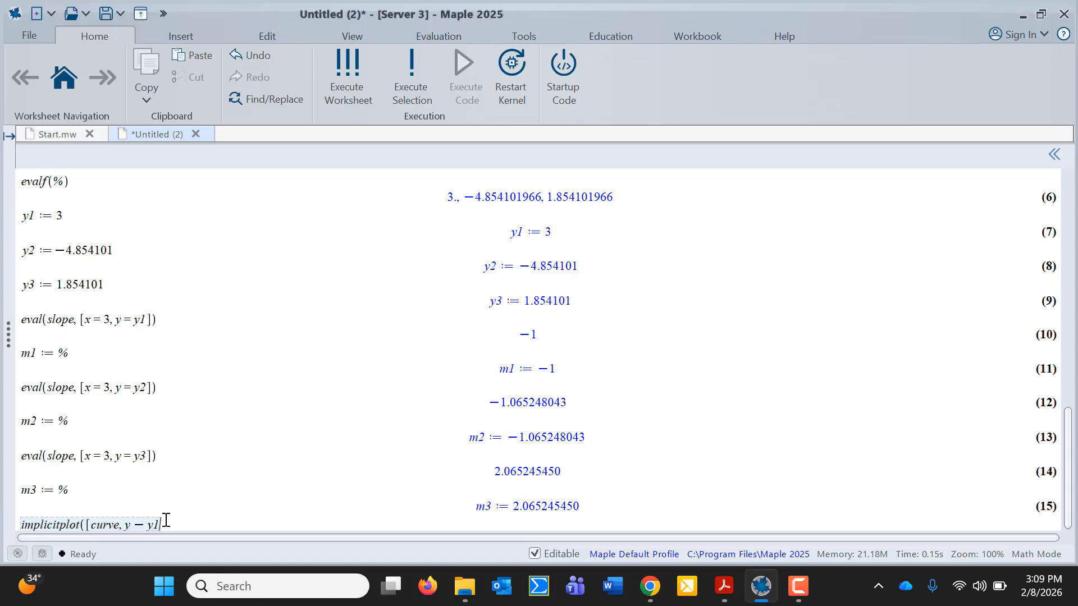
pyautogui.press('BackSpace')
pyautogui.write('= ')
pyautogui.write('m1')
pyautogui.write('*')
pyautogui.write('(')
pyautogui.write('x-3')
pyautogui.write(')')
pyautogui.write(', y −')
# Add tangents y-y2=m2*(x-3) and y-y3=m3*(x-3) with ranges x=-6..6, y=-6..6
pyautogui.write('y-y2')
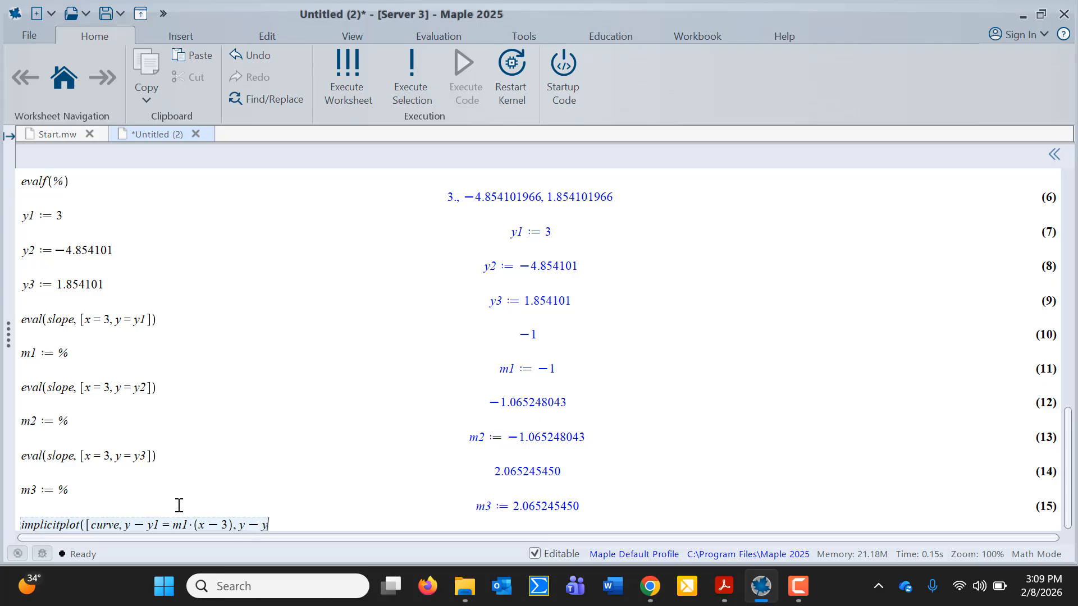
pyautogui.write('= ')
pyautogui.write('m2')
pyautogui.write('*(')
pyautogui.write('x-3)')
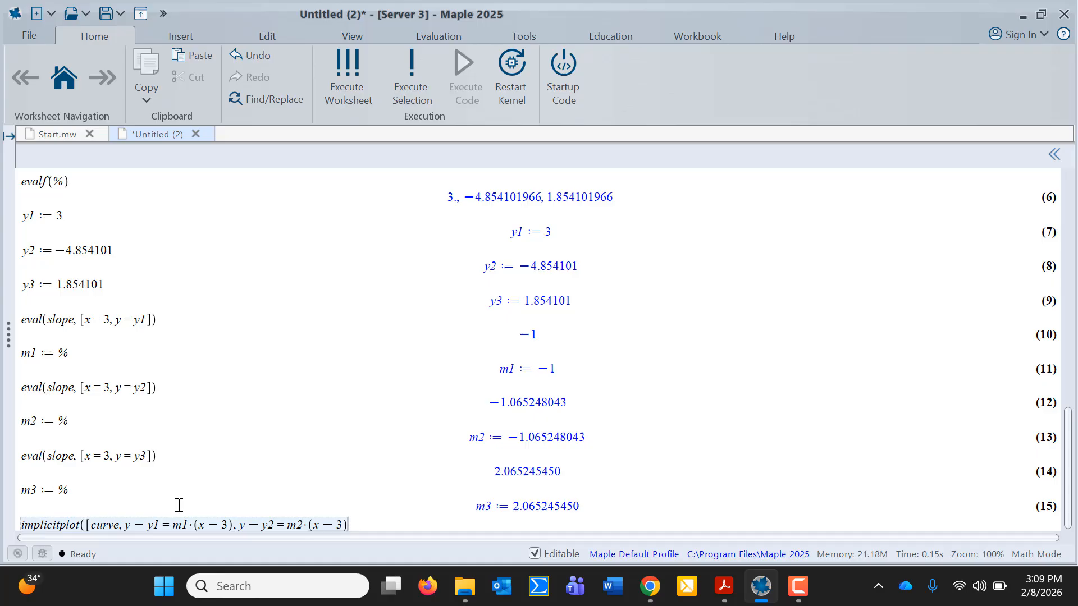
pyautogui.write(',')
pyautogui.write('y-y3')
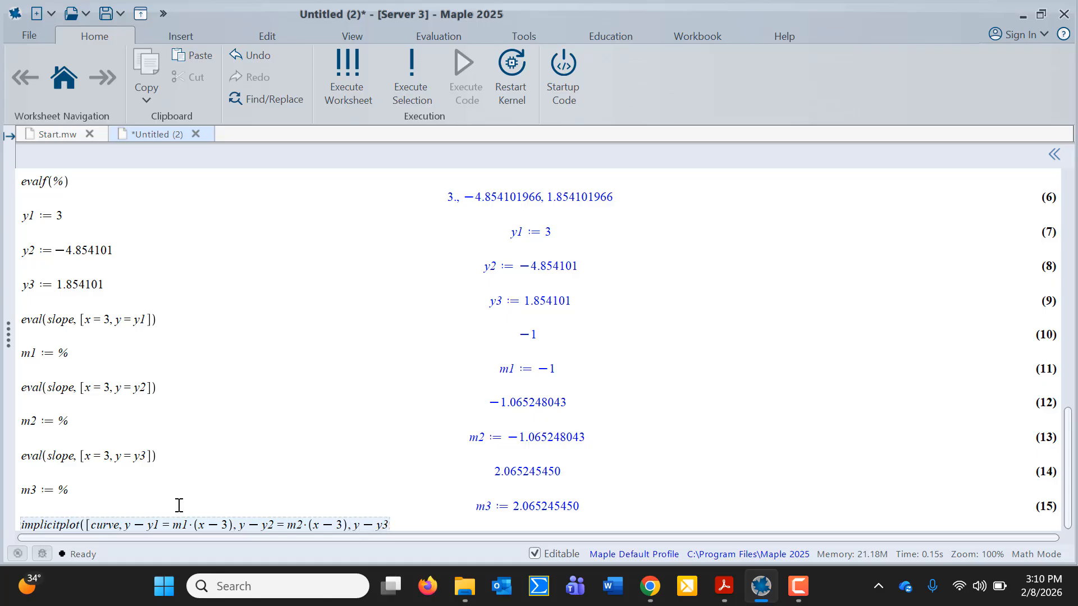
pyautogui.write('=m3')
pyautogui.write('*')
pyautogui.write('(x-3')
pyautogui.write(')')
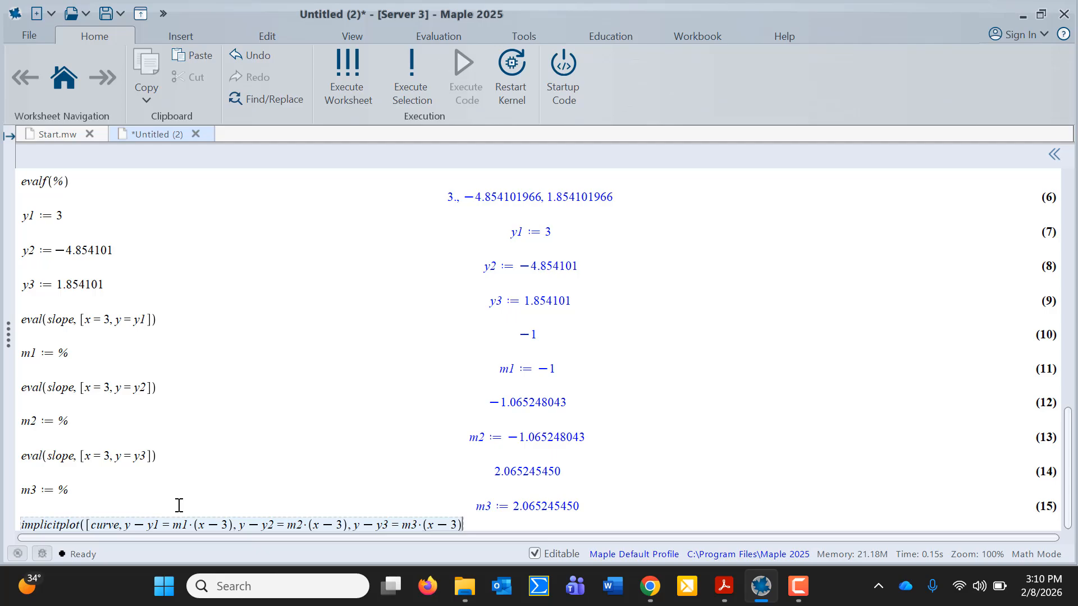
pyautogui.write(']')
pyautogui.write(',')
pyautogui.write('x')
pyautogui.write('=')
pyautogui.write('-6.')
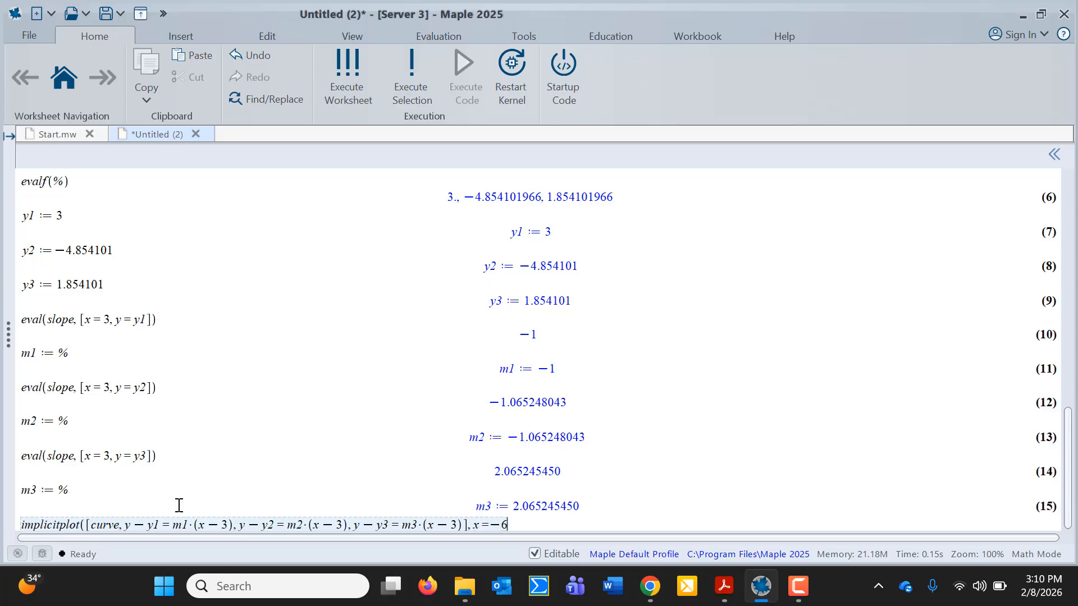
pyautogui.write('.6')
pyautogui.write(', y')
pyautogui.write('=-6.')
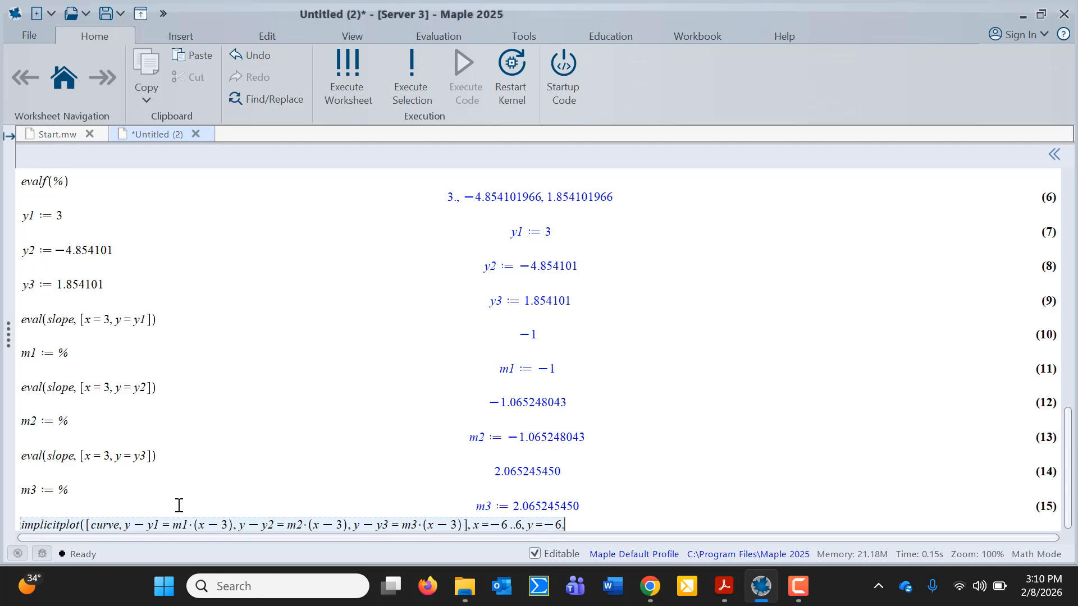
pyautogui.write('.6)')
# Run the implicitplot command to draw the curve with its three tangent lines
pyautogui.press('Return')
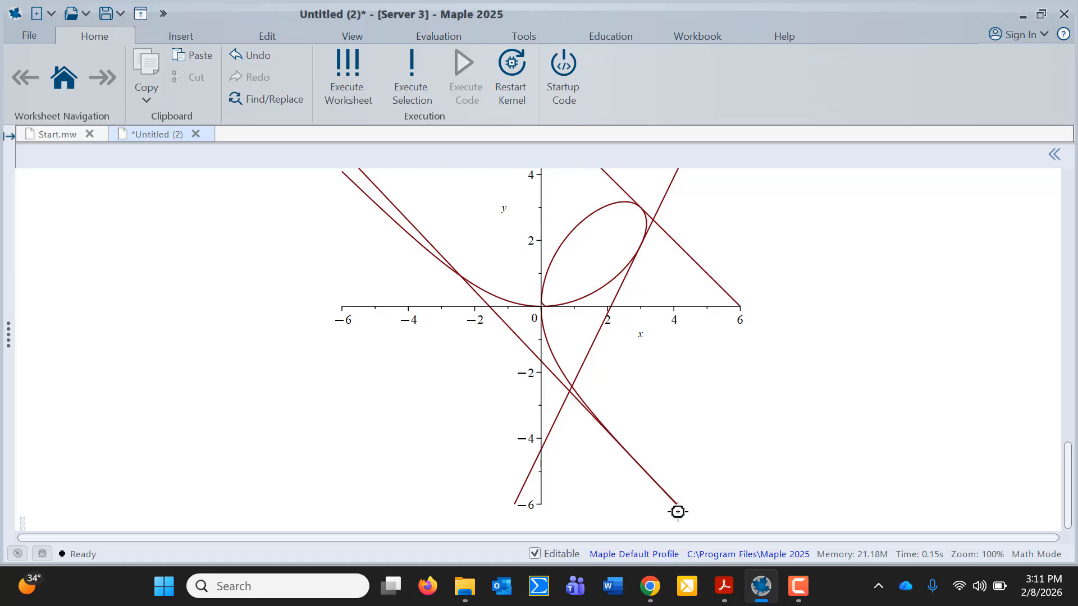
pyautogui.scroll(2, 698, 409)
pyautogui.scroll(3, 698, 409)
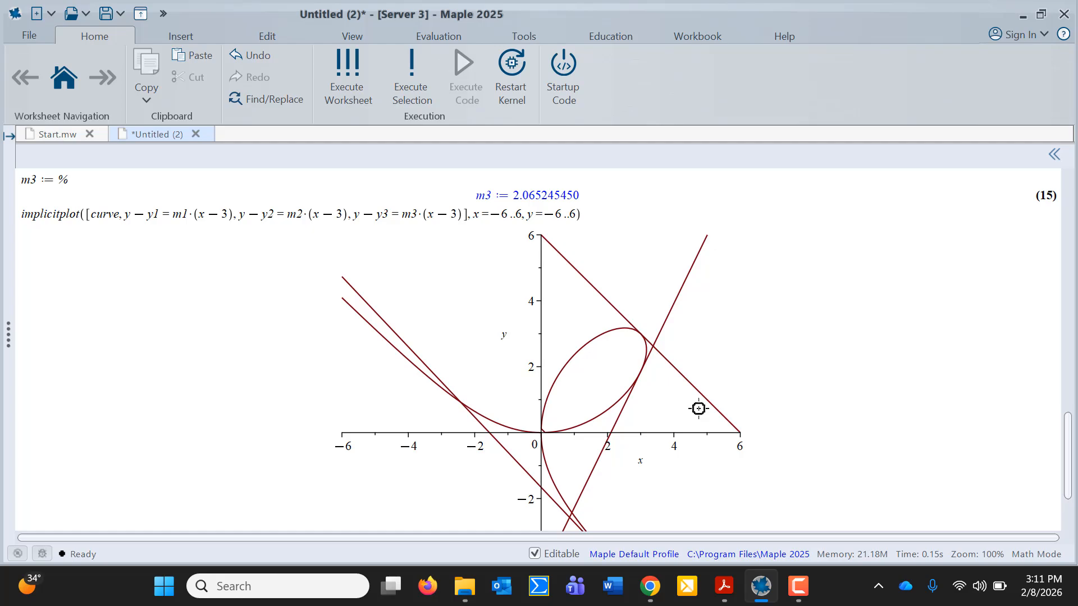
# Add color = [black, red, blue, green] to implicitplot and redraw the curve and tangents
pyautogui.click(576, 215)
pyautogui.write(', color ')
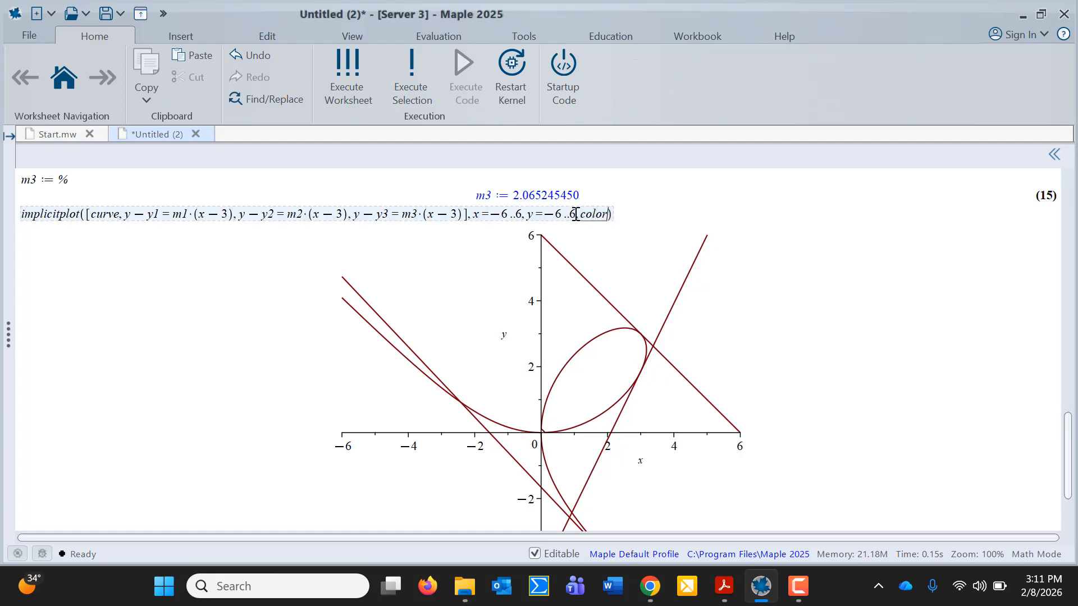
pyautogui.write('= [black')
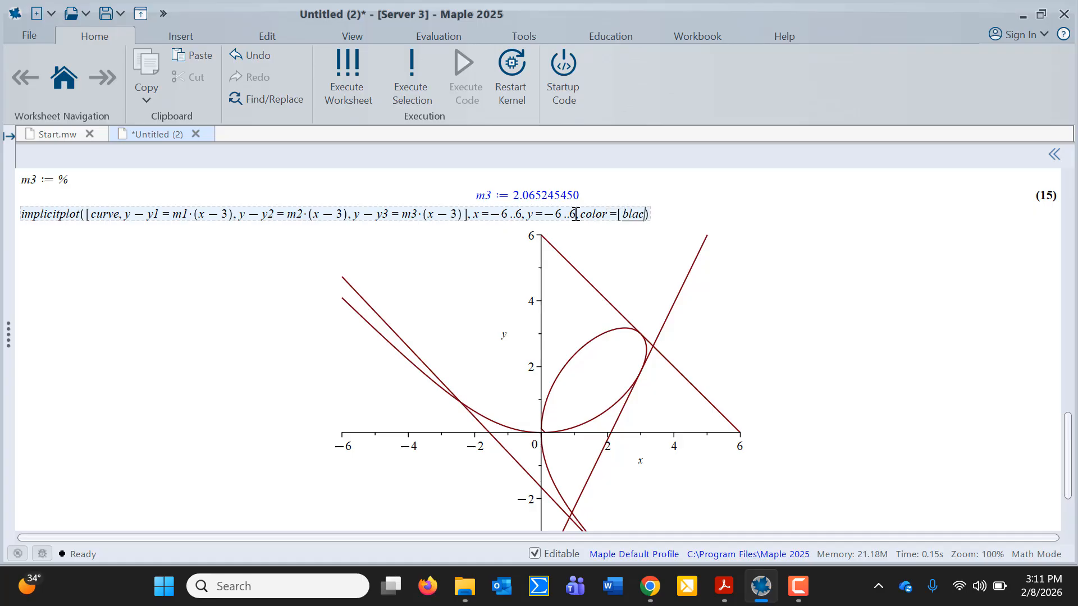
pyautogui.write(', red, blue')
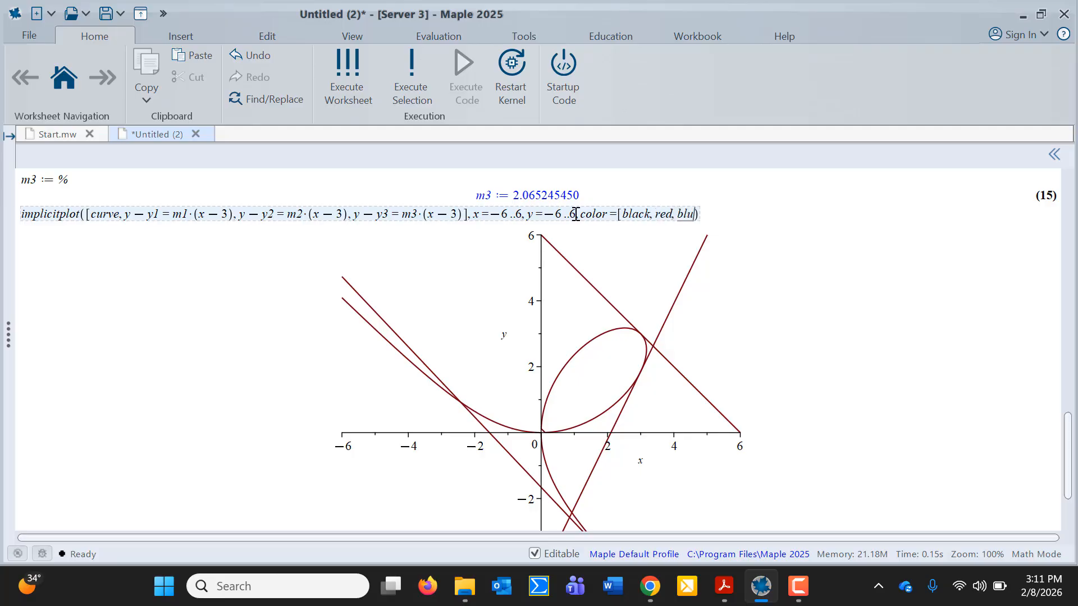
pyautogui.write(', green')
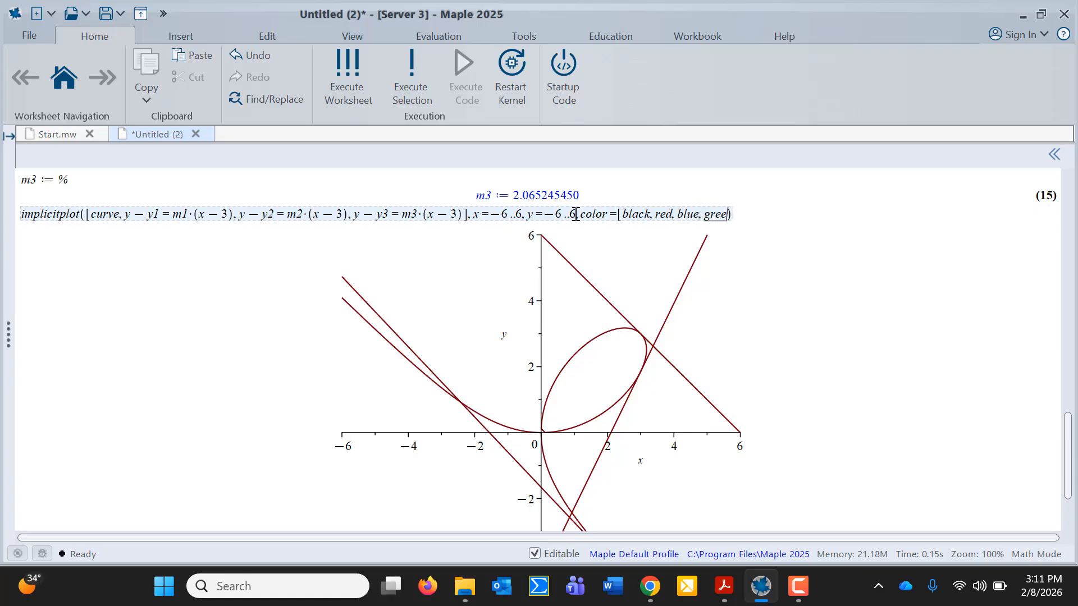
pyautogui.write(']')
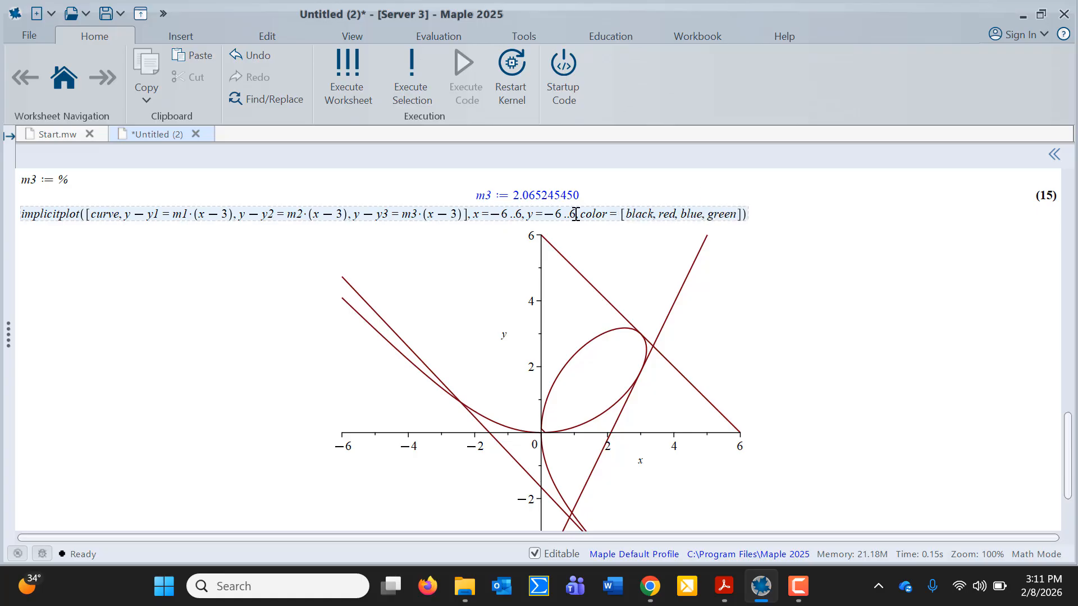
pyautogui.press('Return')
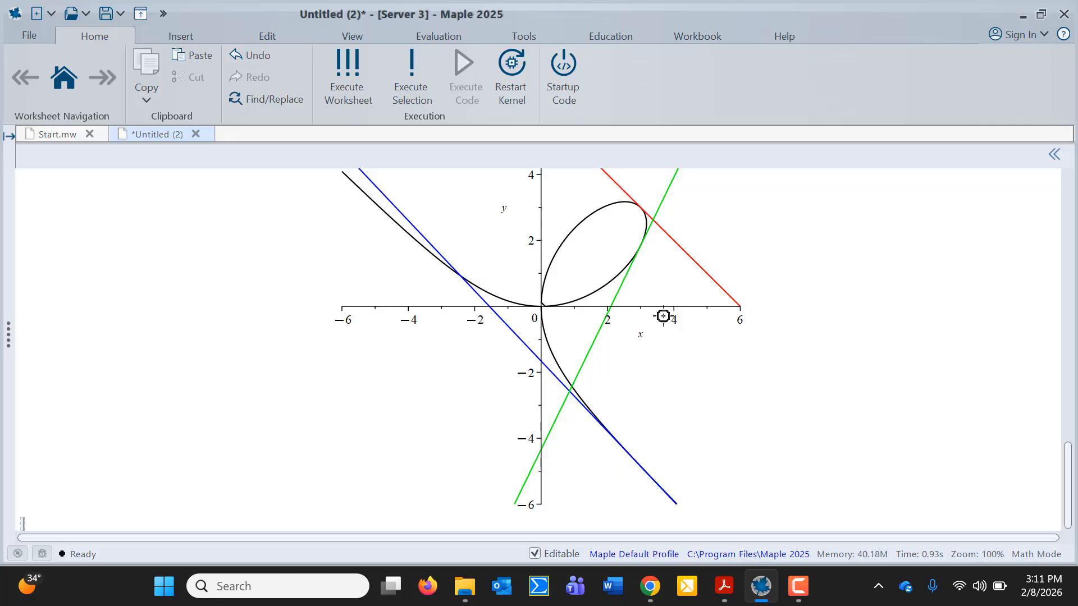
pyautogui.scroll(3, 663, 316)
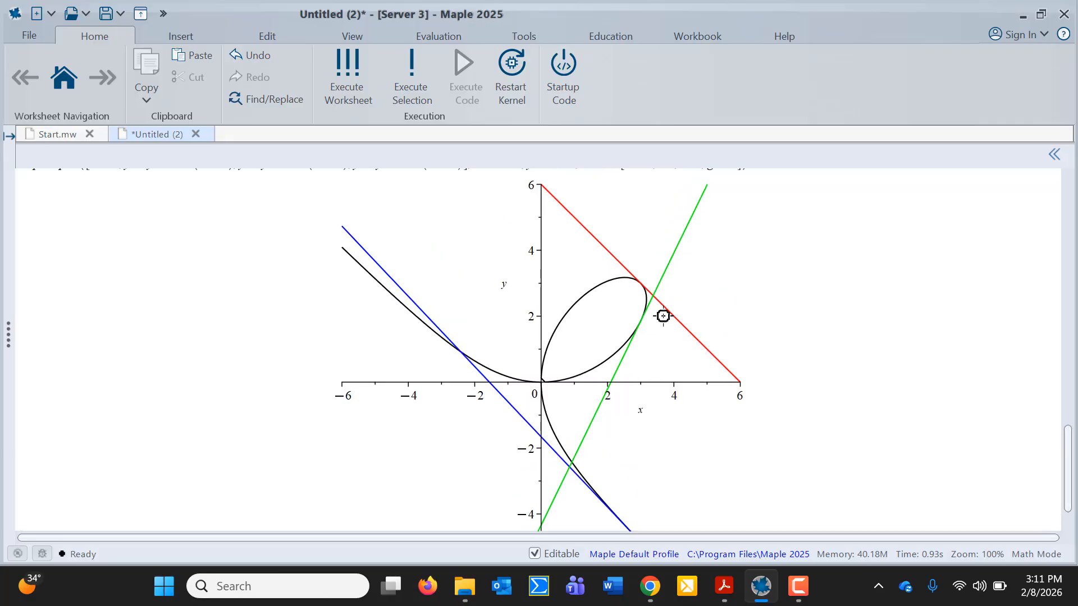
pyautogui.click(721, 587)
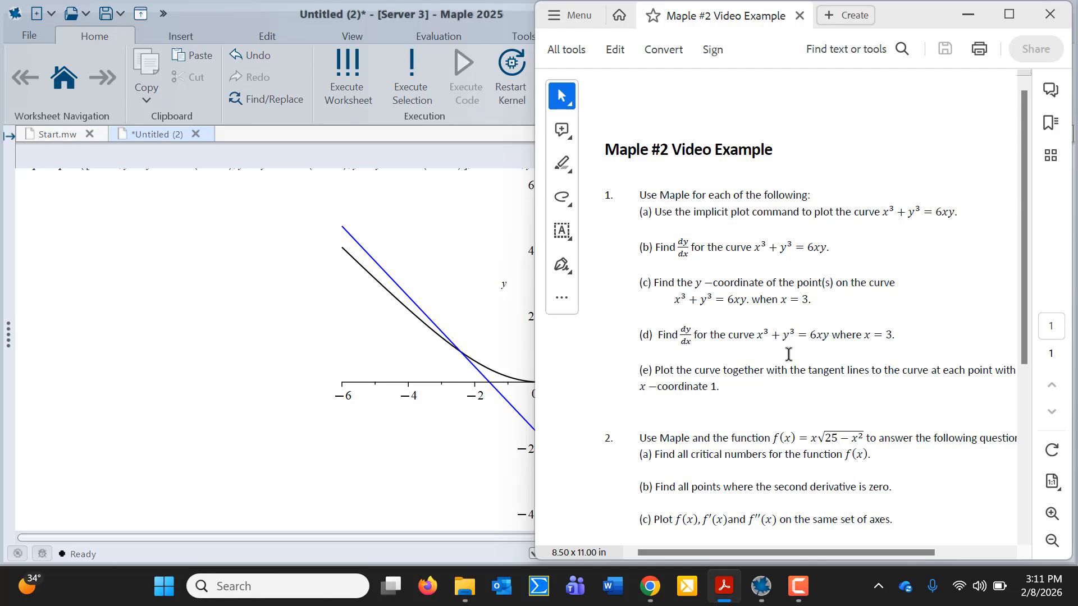
pyautogui.scroll(-3, 789, 354)
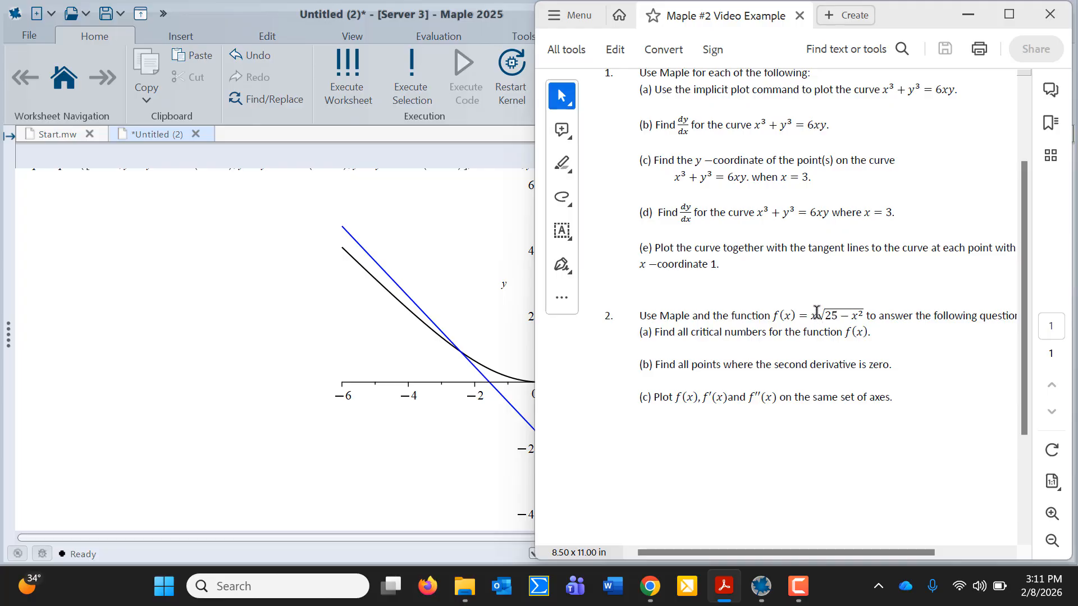
pyautogui.hscroll(2, 817, 312)
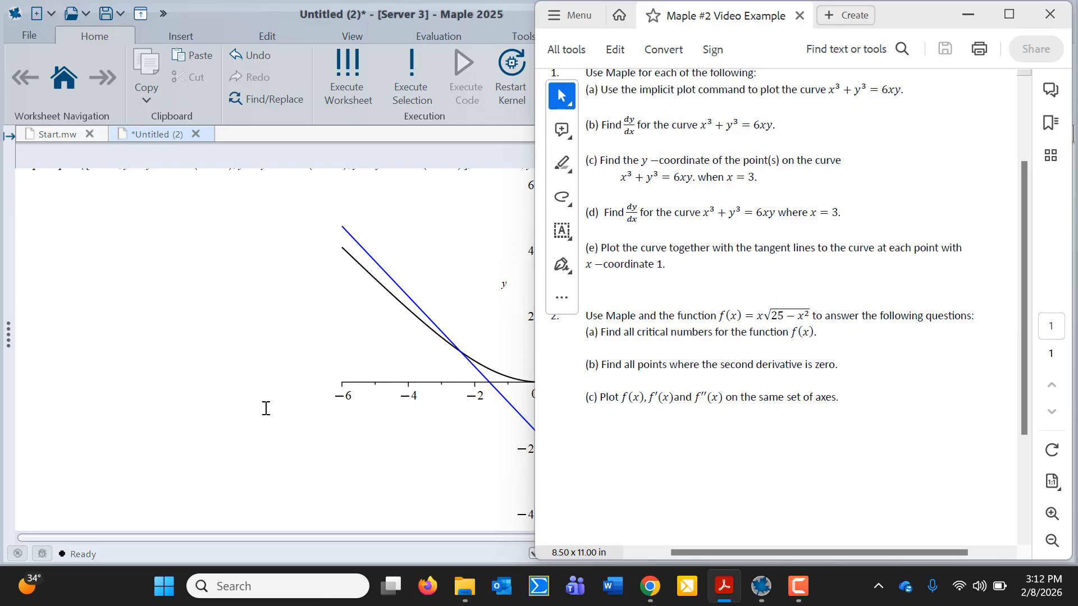
pyautogui.scroll(-3, 266, 409)
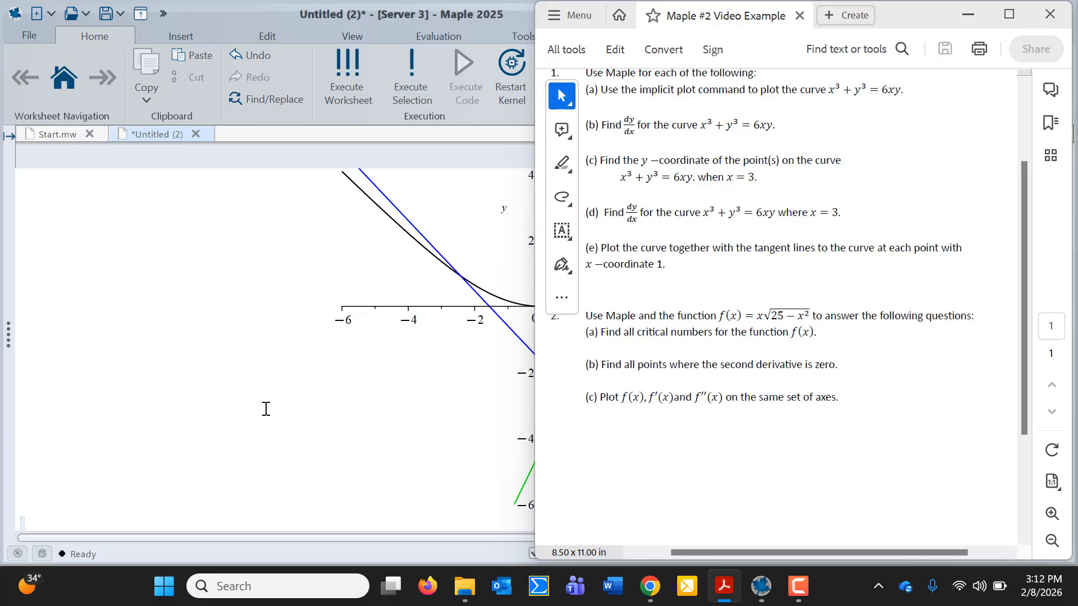
pyautogui.click(25, 527)
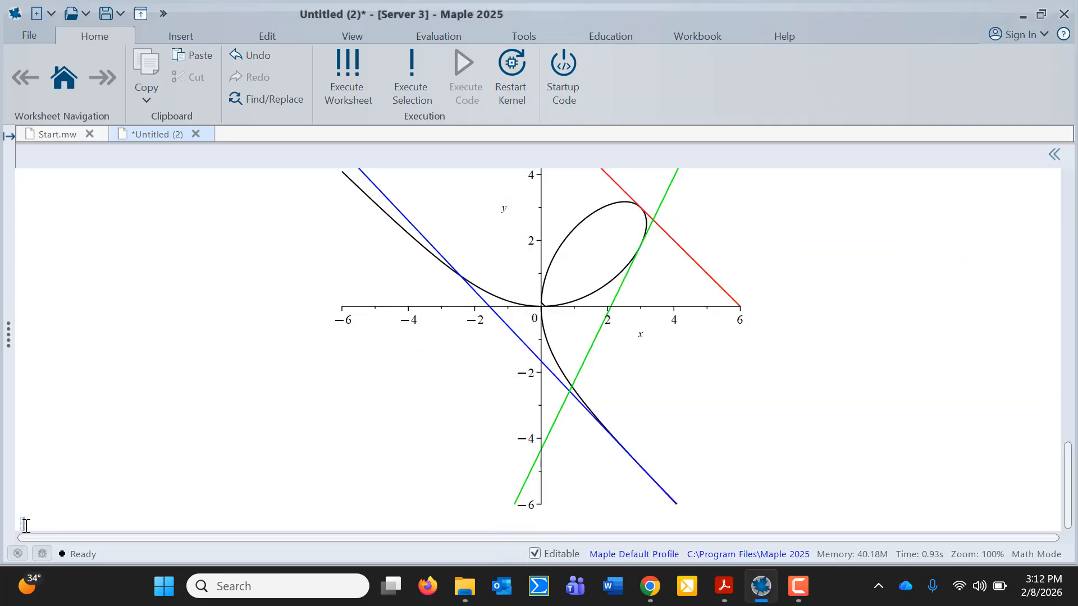
# Define f := x -> x*sqrt(25-x^2), then enter plot(f, x=-6..6) on the next line
pyautogui.write('T:=')
pyautogui.write('x')
pyautogui.write('-')
pyautogui.write('>')
pyautogui.write('x*')
pyautogui.write('sqrt')
pyautogui.write('(')
pyautogui.write('25')
pyautogui.write('-x&2')
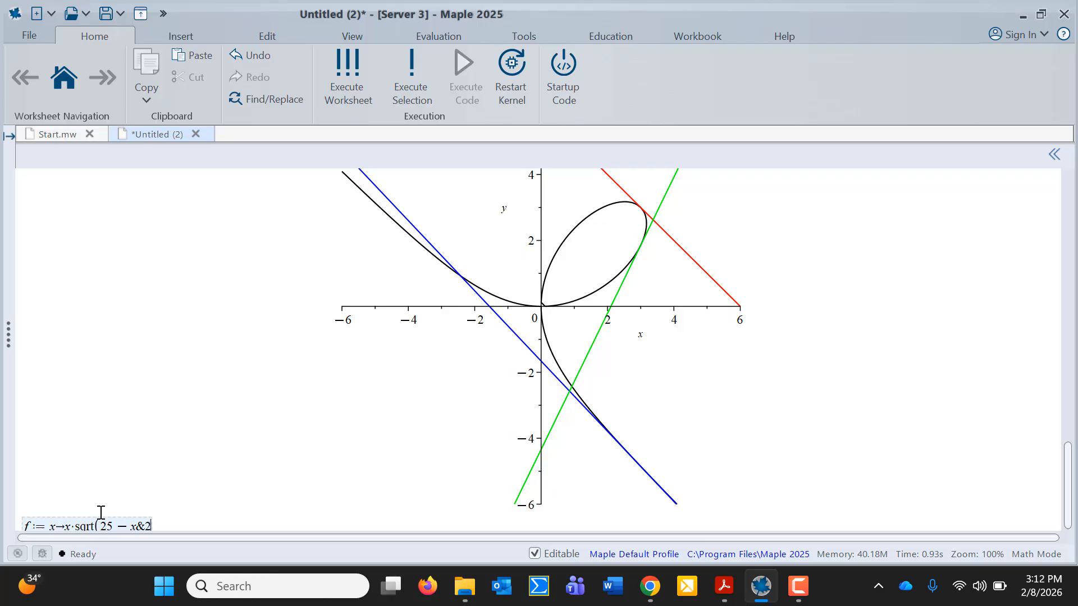
pyautogui.press('BackSpace')
pyautogui.press('BackSpace')
pyautogui.write('^2')
pyautogui.press('Right')
pyautogui.write(')')
pyautogui.press('Return')
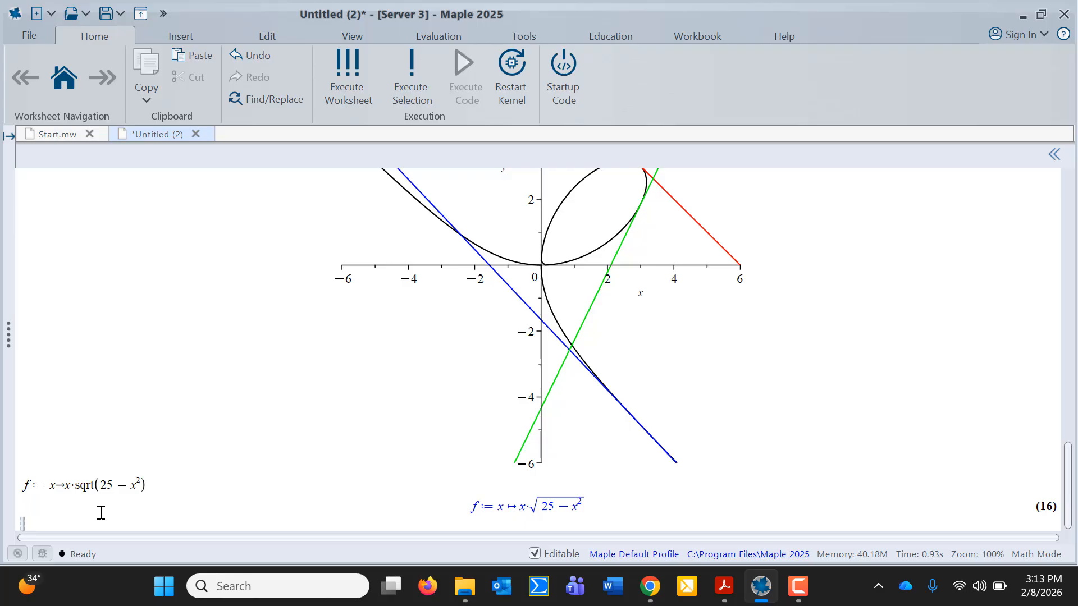
pyautogui.write('plo')
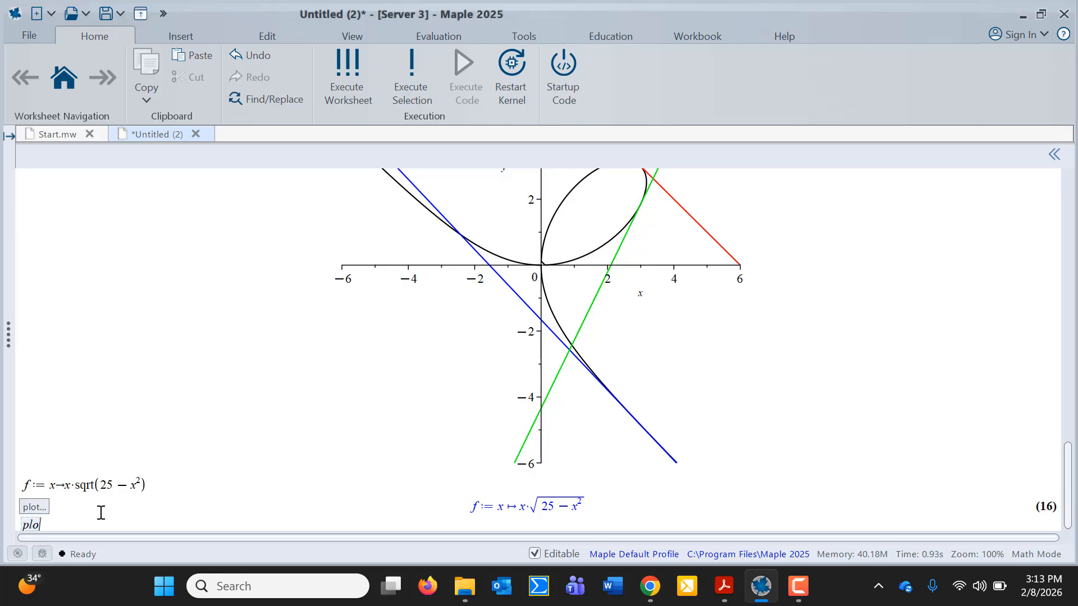
pyautogui.write('t(f')
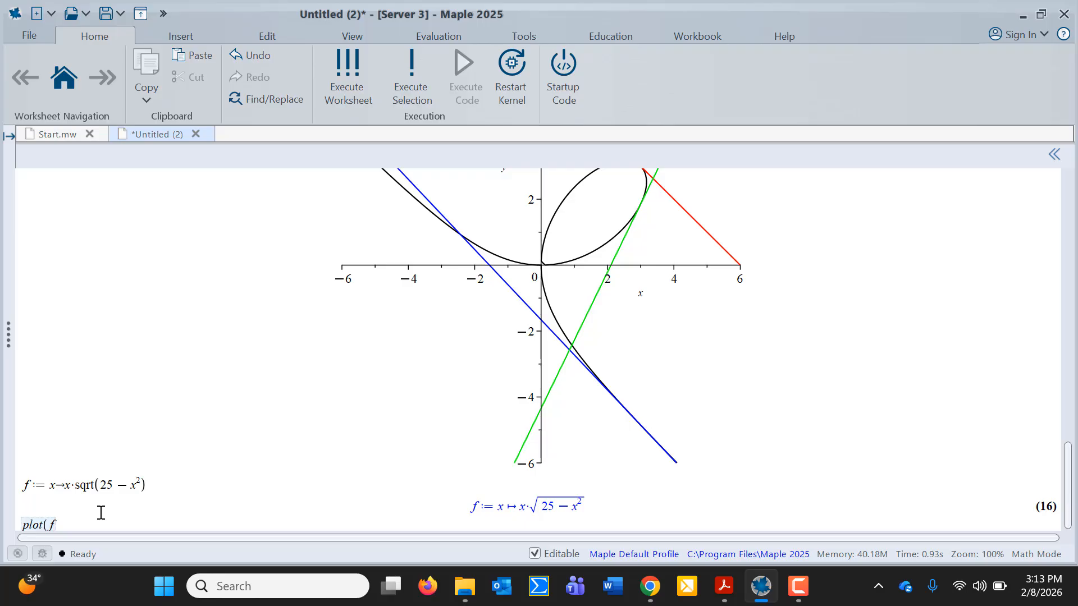
pyautogui.write(',')
pyautogui.write('x=-6')
pyautogui.write('..6)')
# Correct the command to plot(f(x), x=-6..6) and run it to graph f
pyautogui.click(54, 526)
pyautogui.write('(x)')
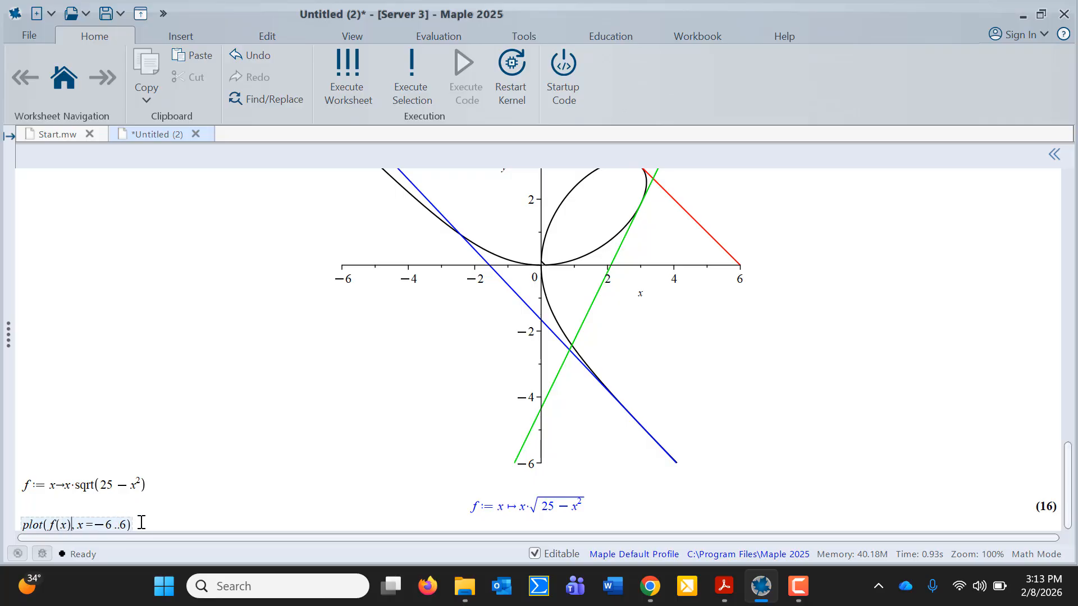
pyautogui.click(132, 524)
pyautogui.press('Return')
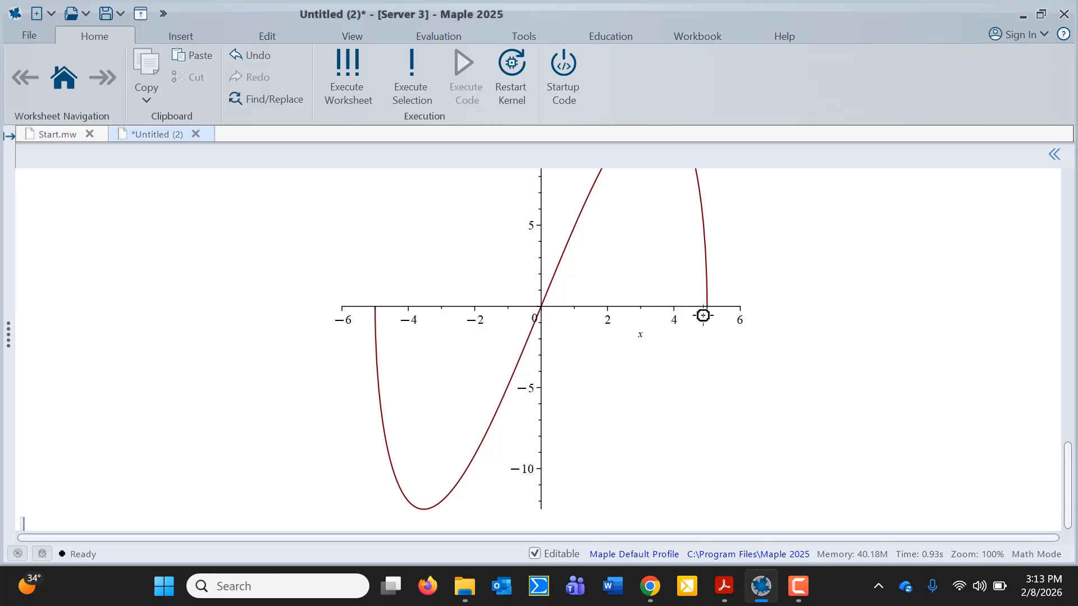
pyautogui.scroll(3, 703, 315)
pyautogui.scroll(-1, 703, 315)
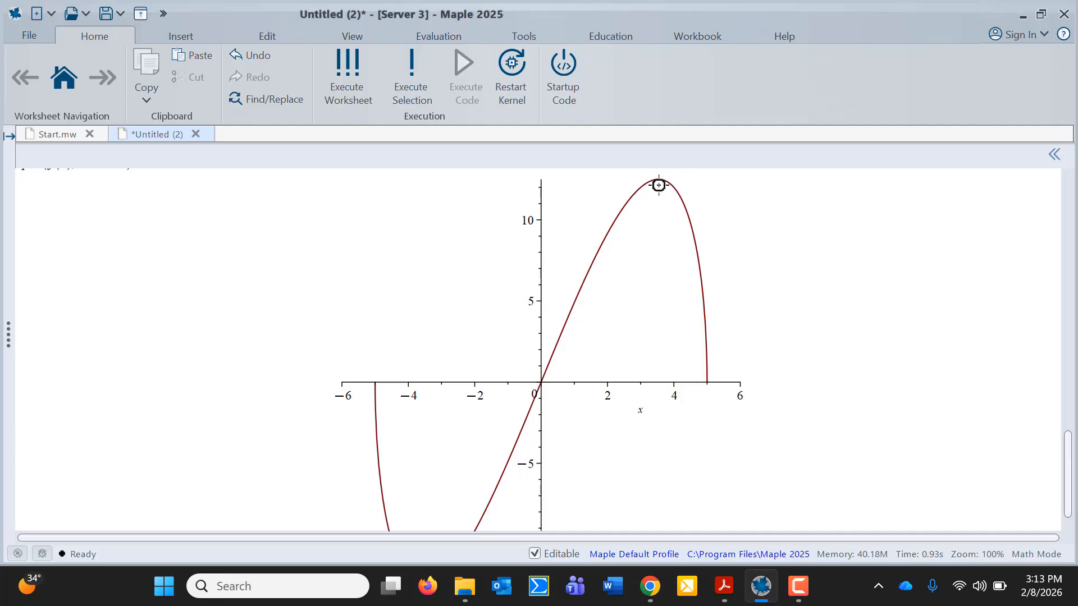
pyautogui.scroll(-3, 482, 413)
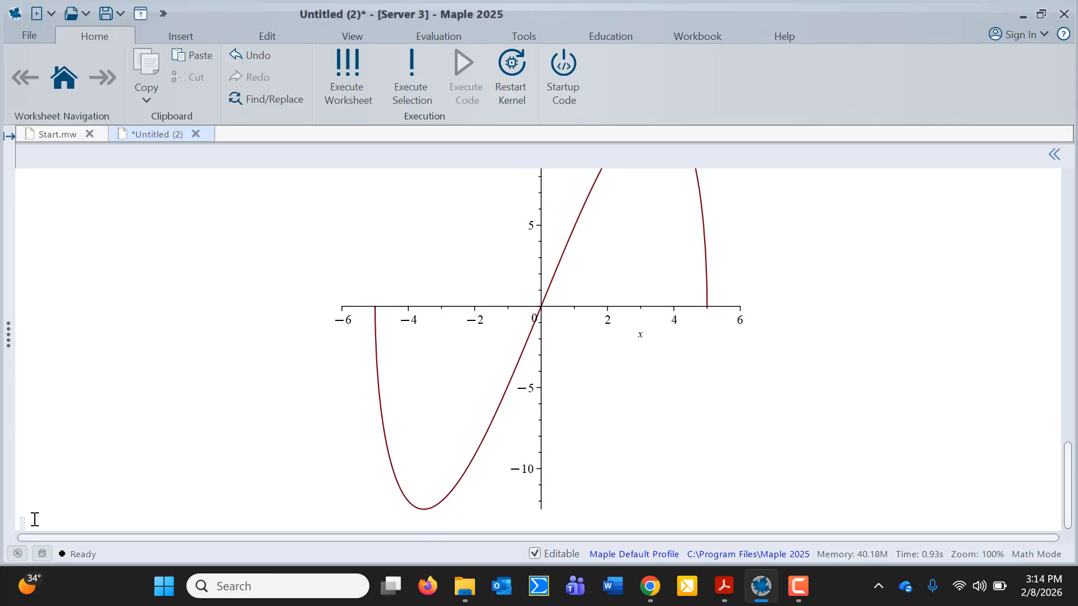
# Plot f'(x) over x = -6..6, which peaks at 5 at x = 0
pyautogui.write("plot(f'(x), x=-6.")
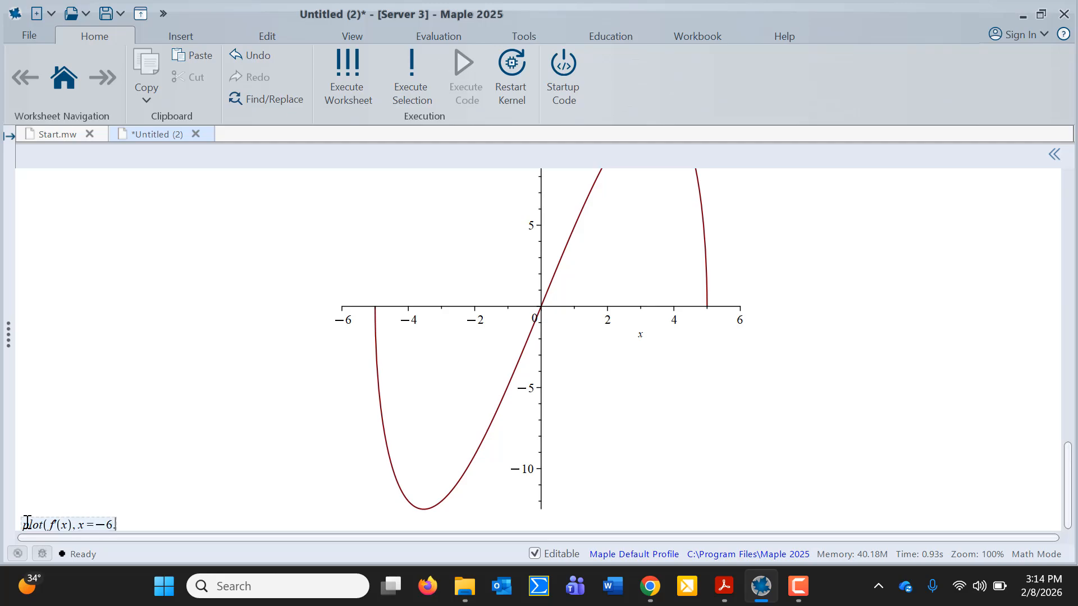
pyautogui.write('.6)')
pyautogui.press('Return')
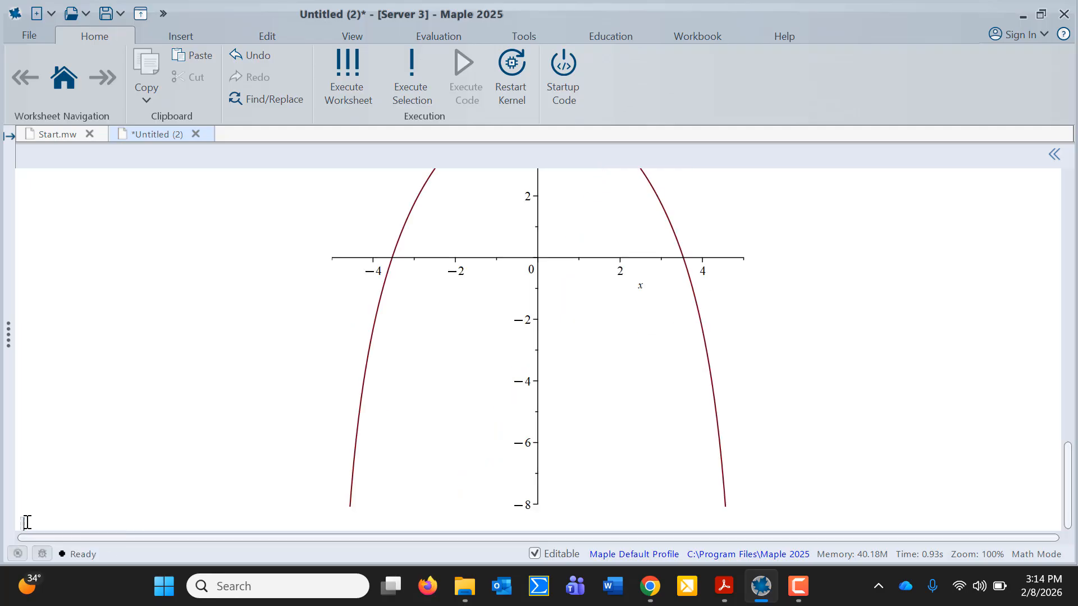
pyautogui.scroll(4, 414, 505)
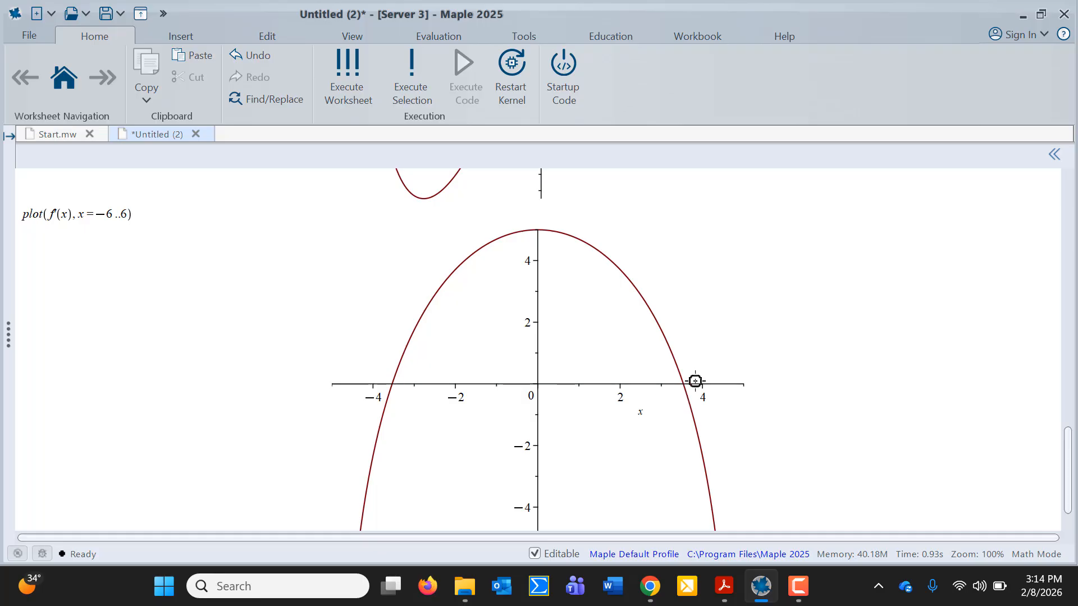
pyautogui.scroll(-3, 695, 381)
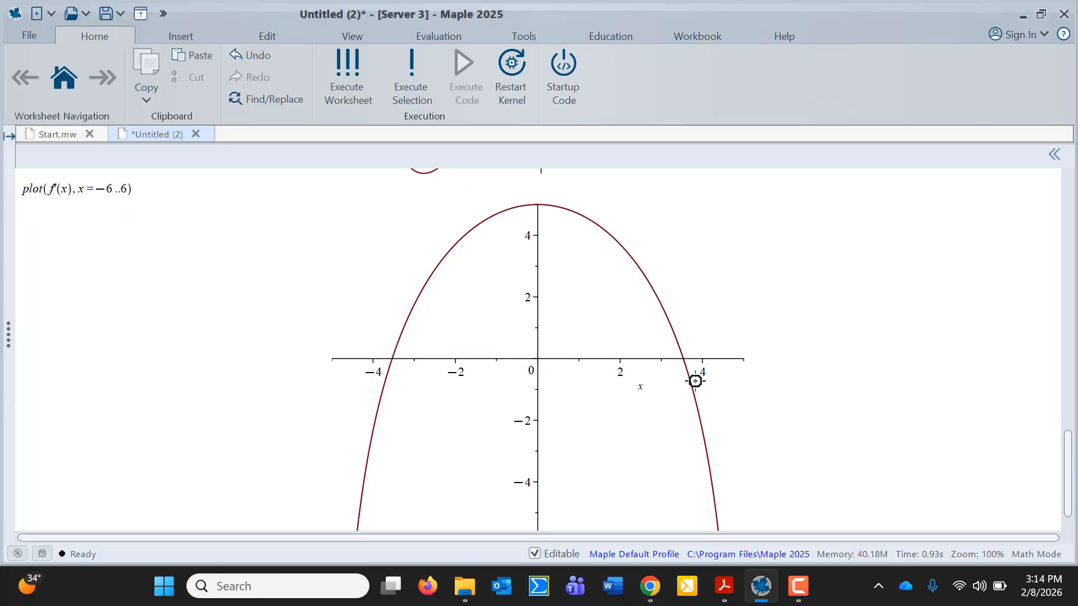
pyautogui.scroll(-2, 695, 381)
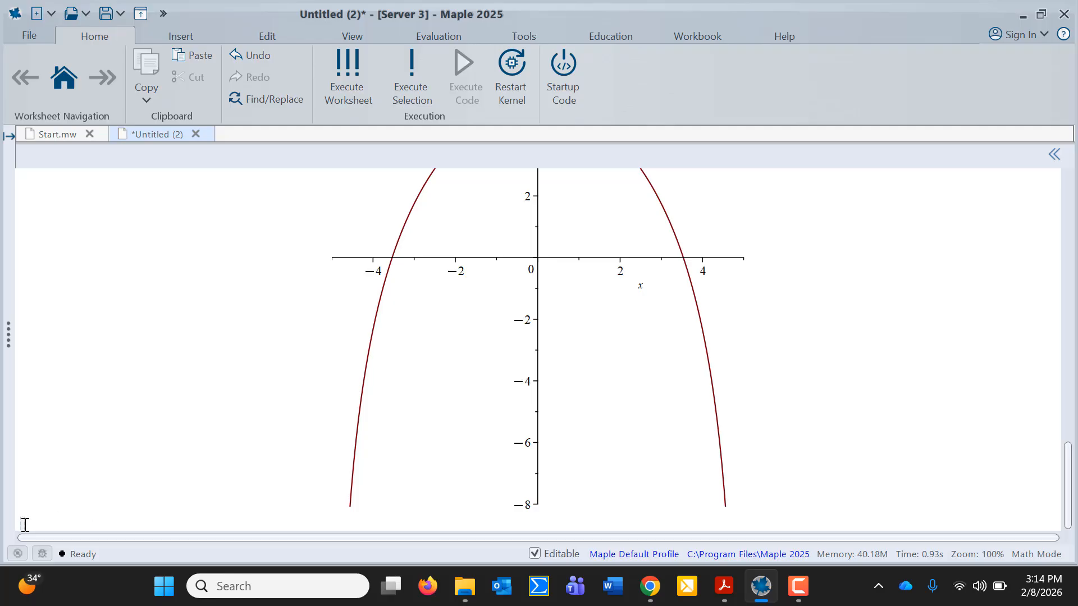
# Solve f'(x) = 0 to get the critical numbers ±5√2/2
pyautogui.write('solve(f(x) = 0)')
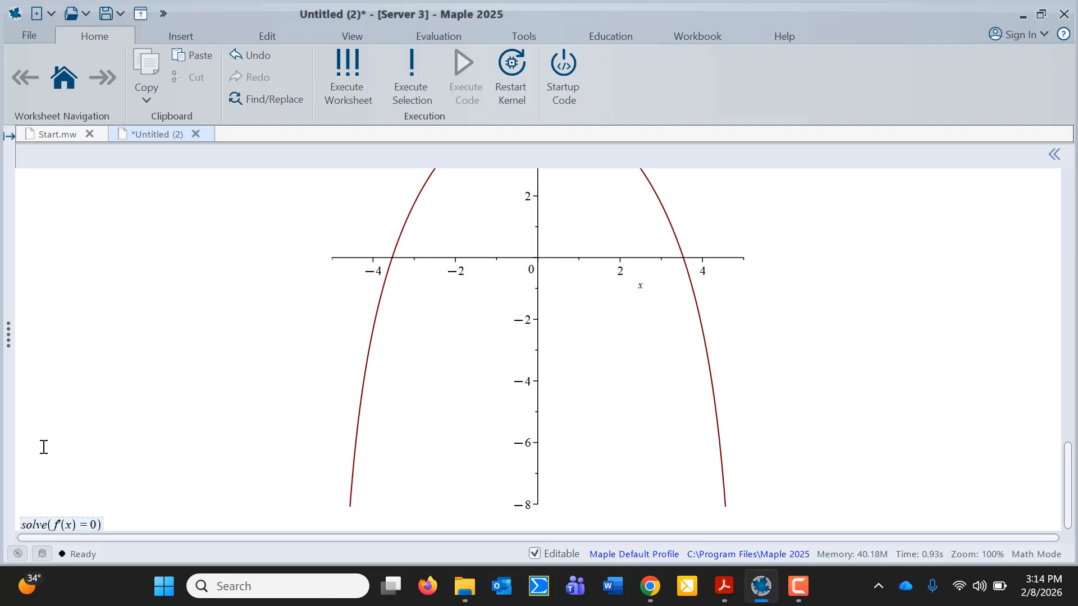
pyautogui.press('Return')
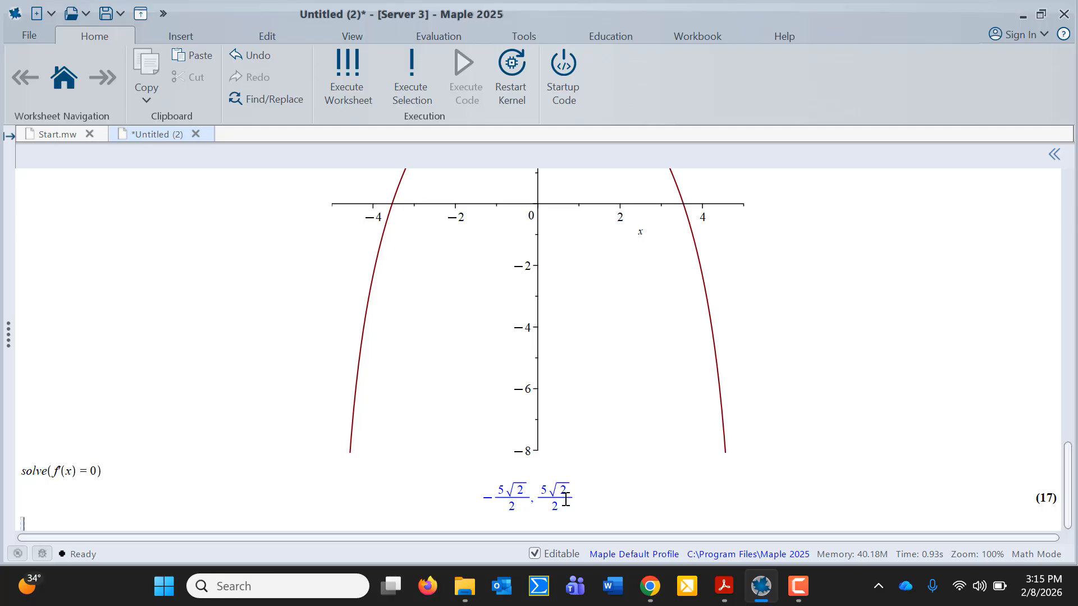
pyautogui.write('eval(%)')
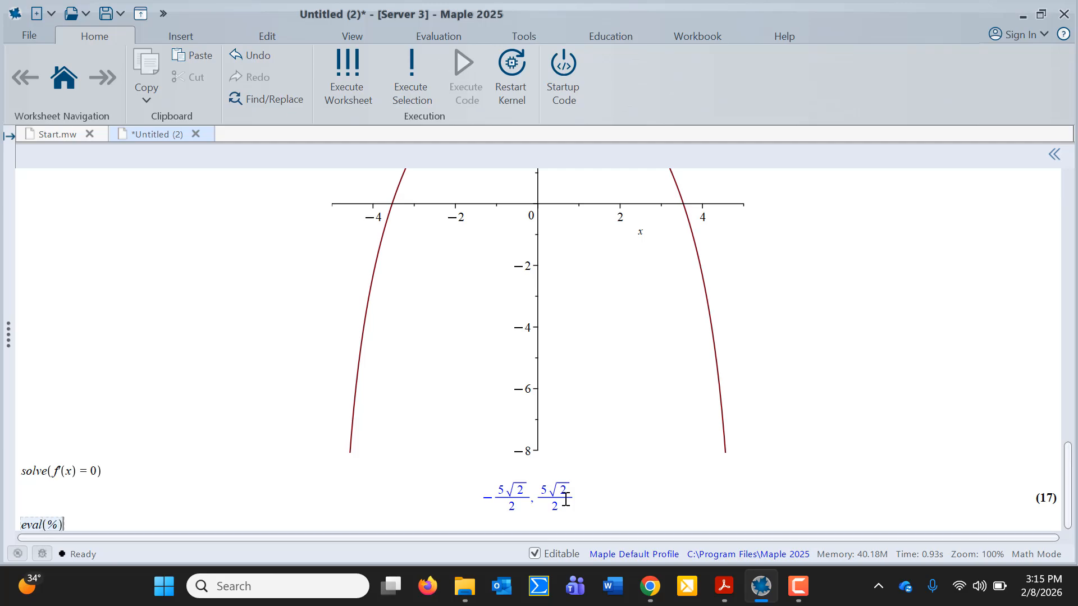
pyautogui.press('Return')
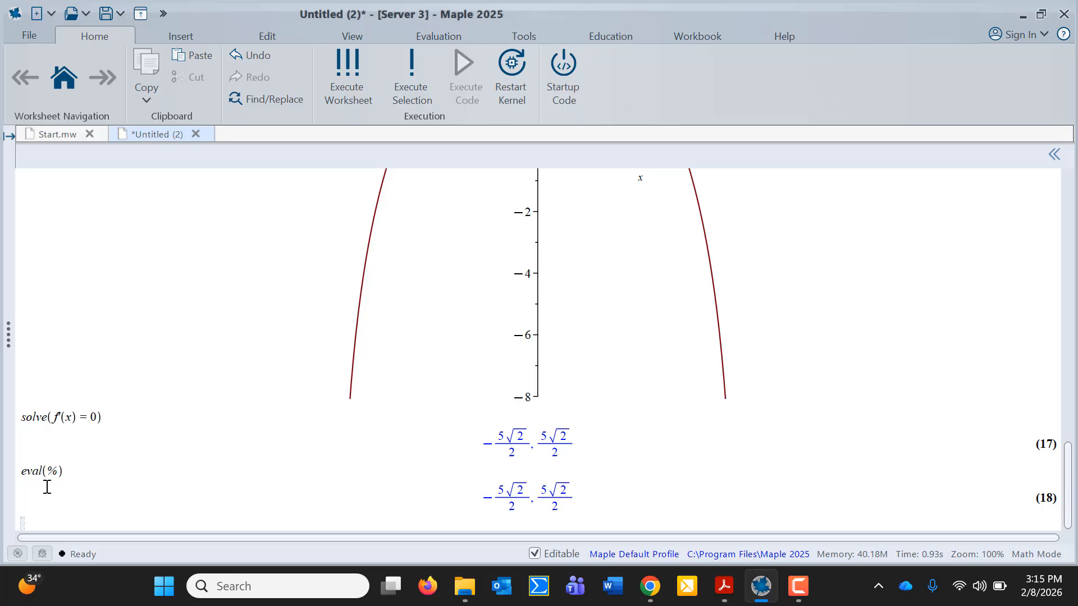
# Convert the critical numbers to decimals ±3.535533905 with evalf(%), then check the assignment PDF
pyautogui.write('evalf')
pyautogui.press('BackSpace')
pyautogui.press('BackSpace')
pyautogui.press('BackSpace')
pyautogui.press('BackSpace')
pyautogui.press('BackSpace')
pyautogui.click(43, 471)
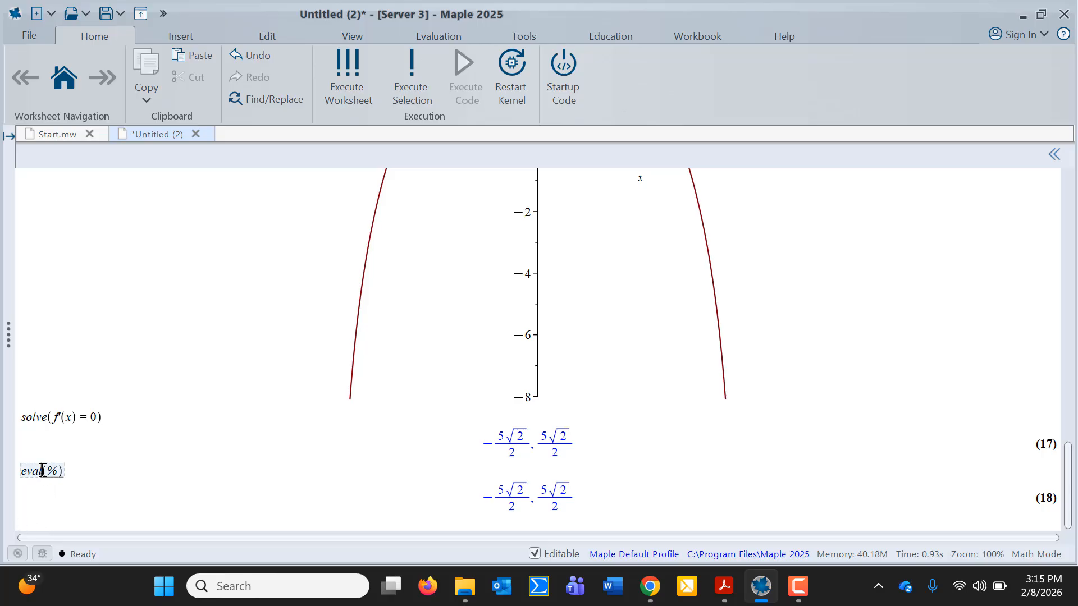
pyautogui.write('f')
pyautogui.press('Return')
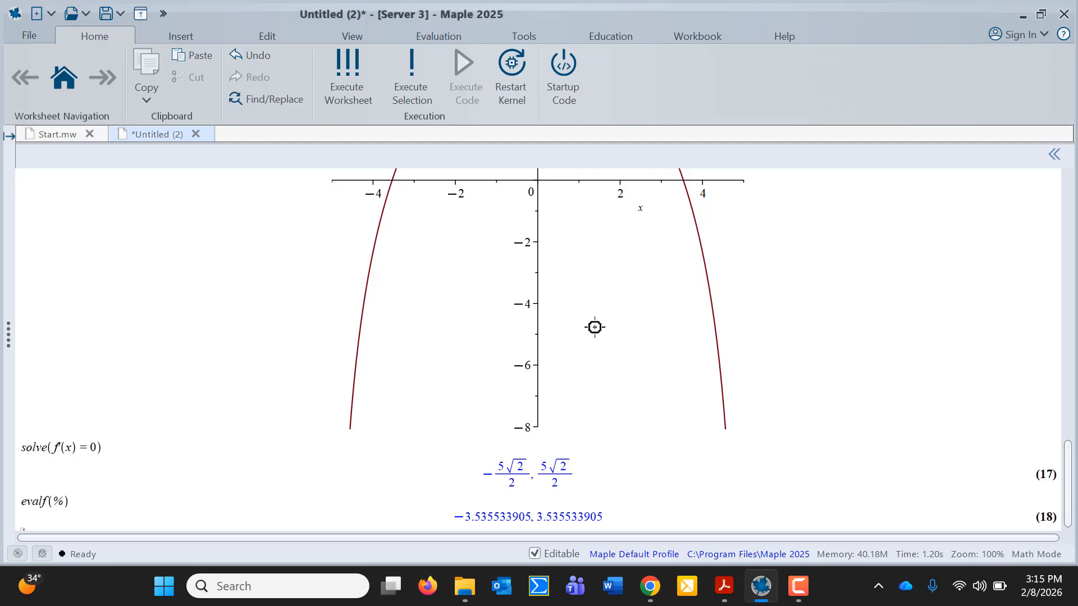
pyautogui.scroll(-1, 594, 327)
pyautogui.click(724, 586)
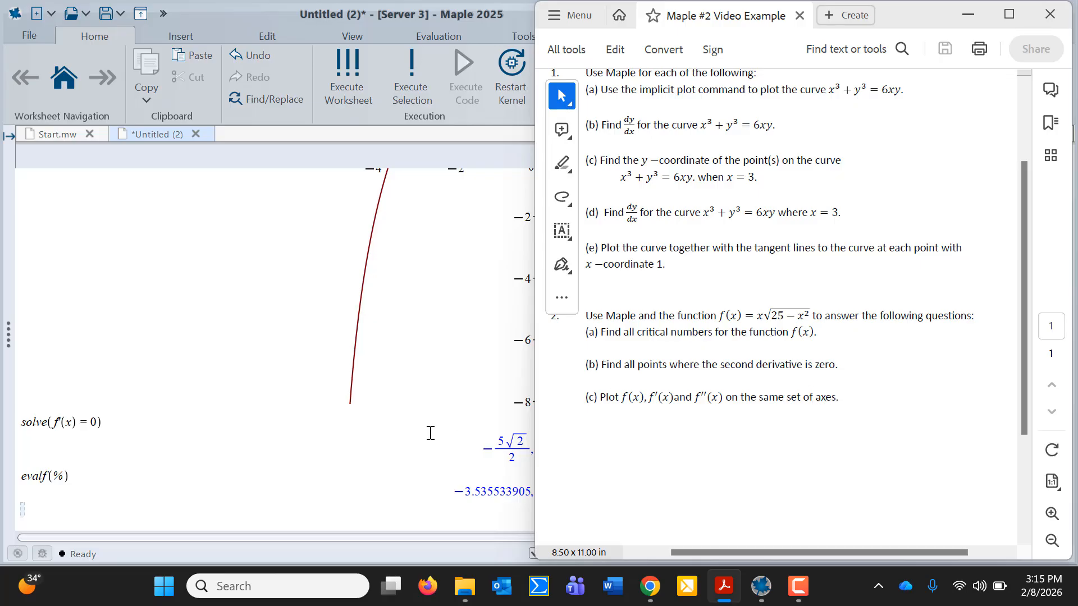
pyautogui.click(23, 511)
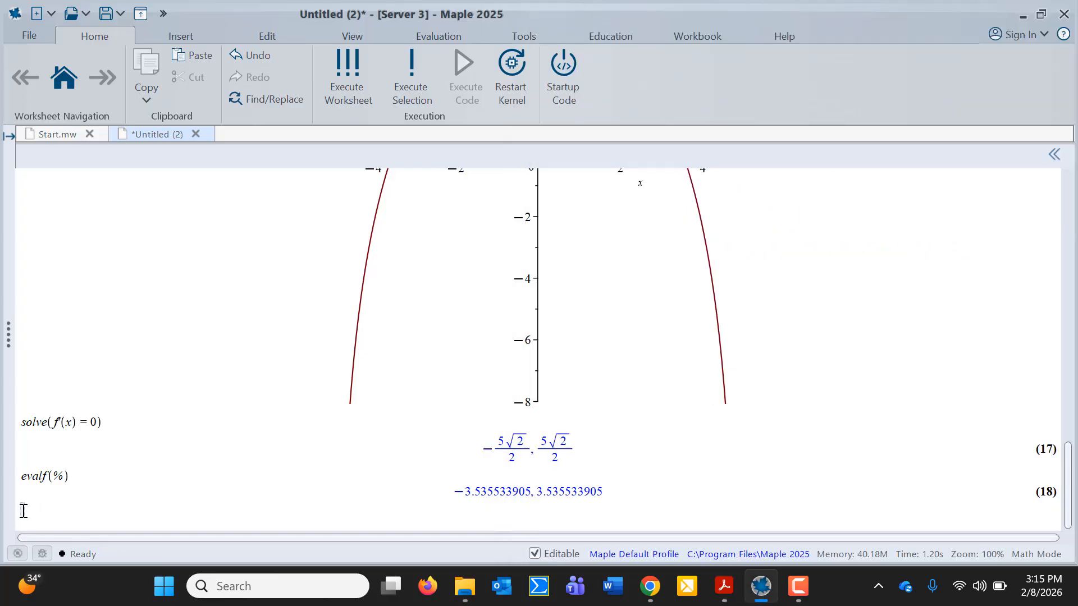
# Plot f''(x) over x = -6..6, a decreasing curve crossing zero at x = 0
pyautogui.write("ot(f''(x)")
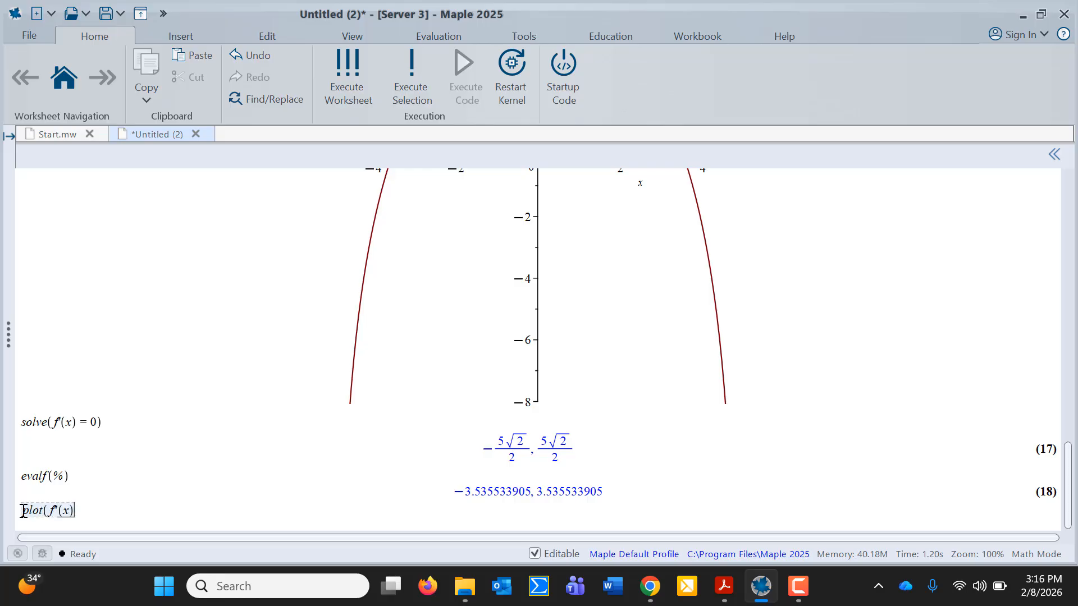
pyautogui.write('),x=-6')
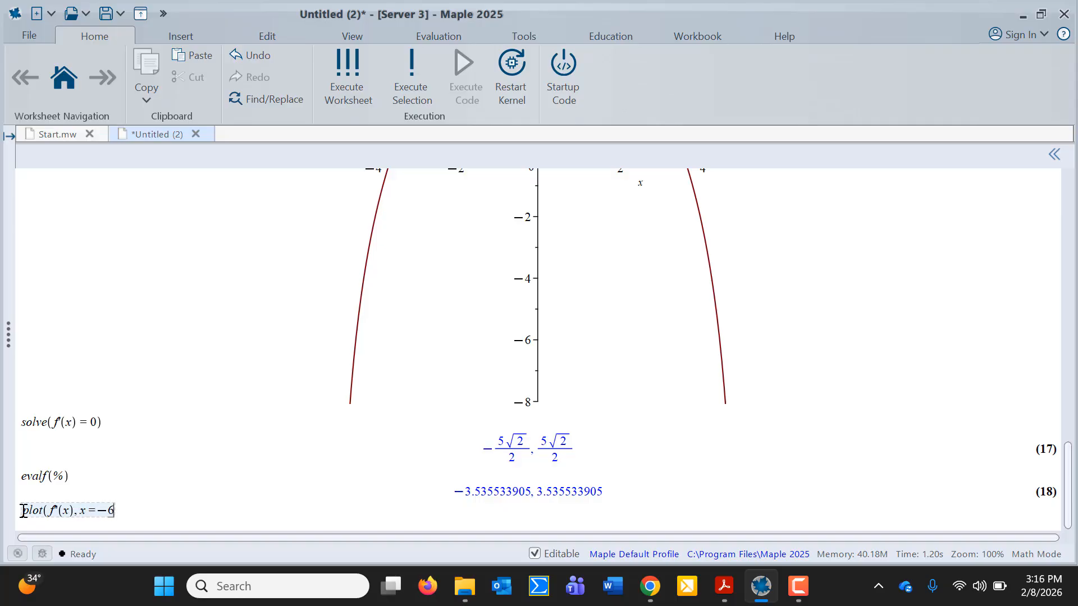
pyautogui.write('..6)')
pyautogui.press('Return')
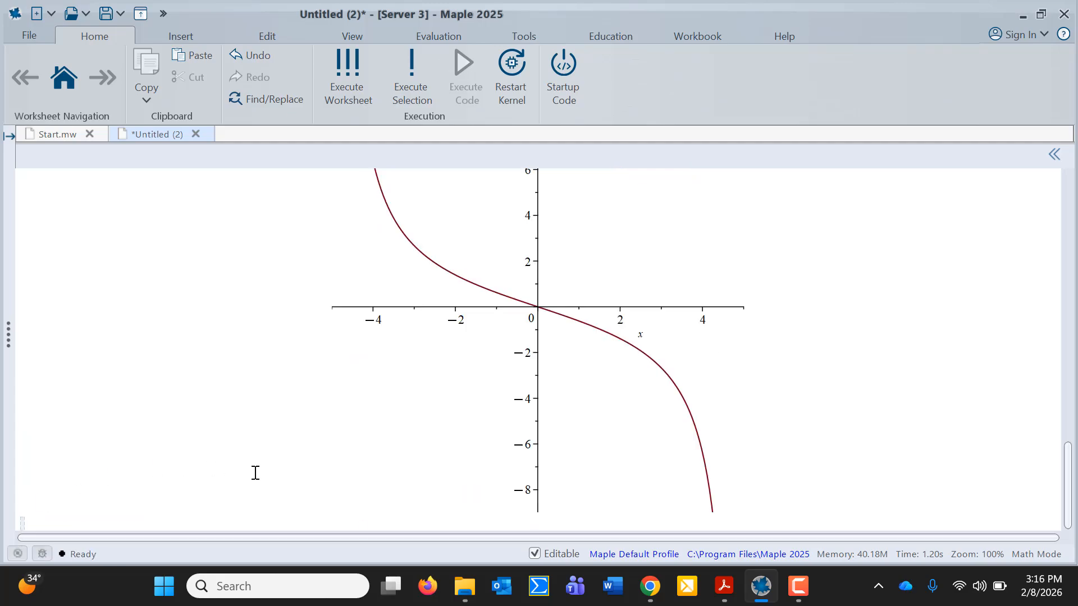
pyautogui.scroll(1, 255, 472)
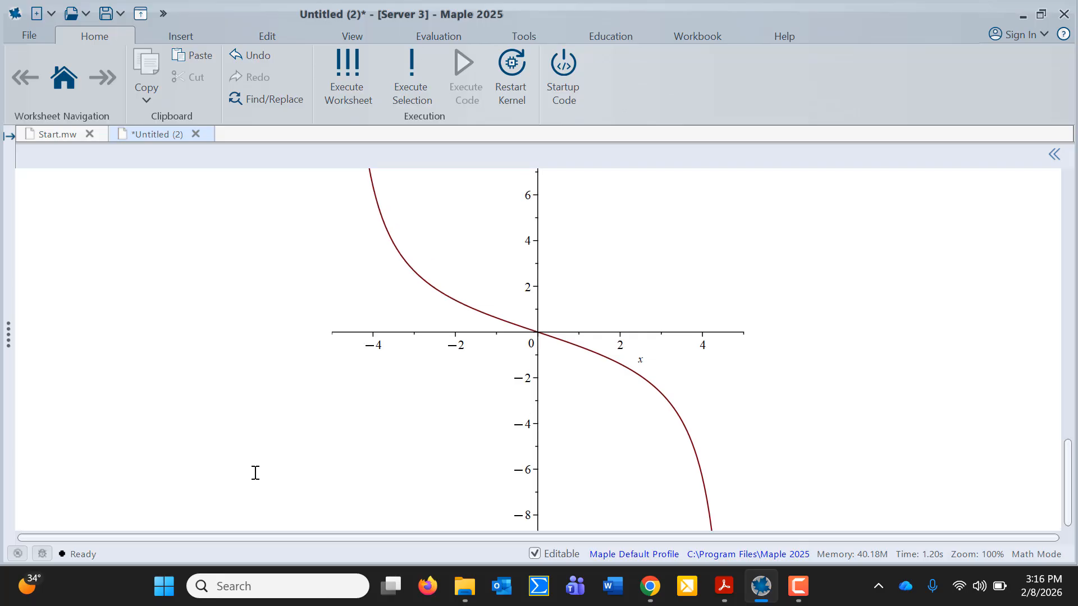
pyautogui.scroll(1, 256, 473)
pyautogui.scroll(3, 255, 473)
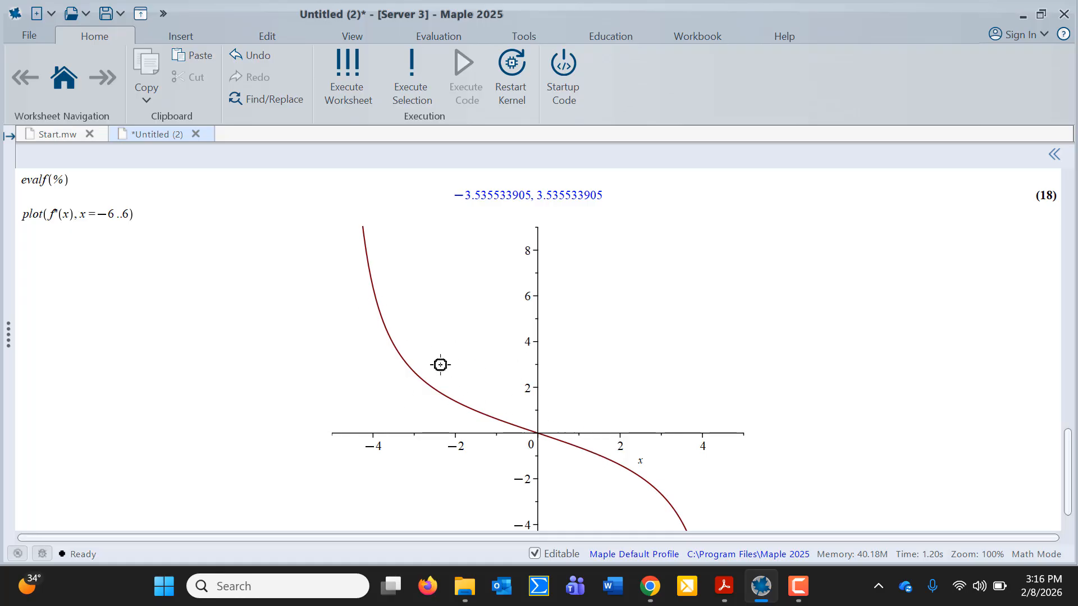
pyautogui.scroll(-1, 387, 356)
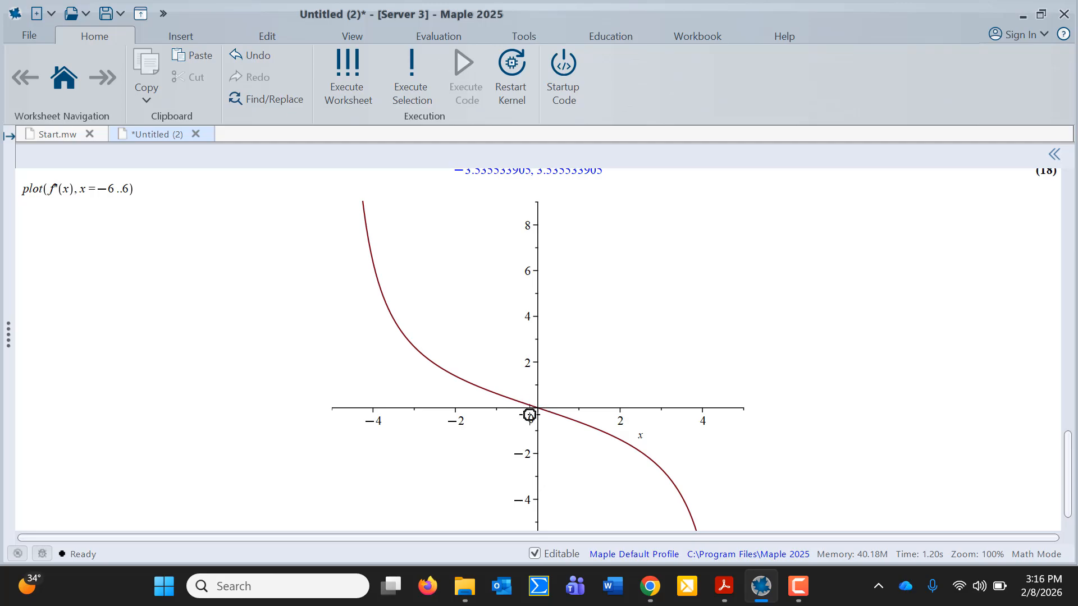
pyautogui.scroll(-2, 527, 414)
pyautogui.scroll(-3, 527, 414)
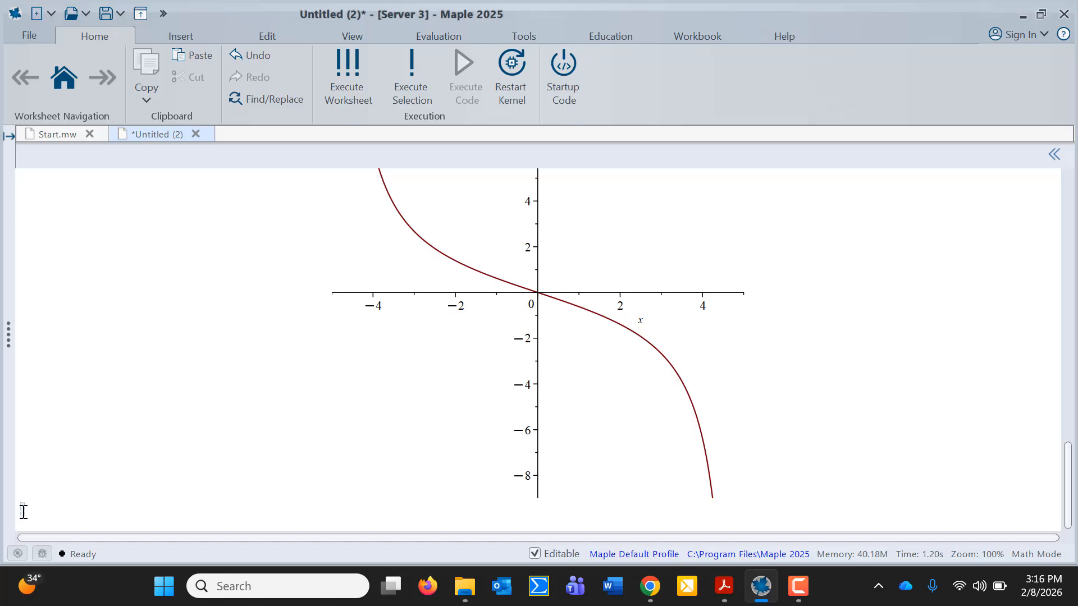
# Solve f''(x) = 0 for 0 and ±5√6/2, then convert them to decimals ±6.123724358
pyautogui.write('solve(')
pyautogui.write('f')
pyautogui.write("'*x)")
pyautogui.press('BackSpace')
pyautogui.press('BackSpace')
pyautogui.press('BackSpace')
pyautogui.write('(x) = 0)')
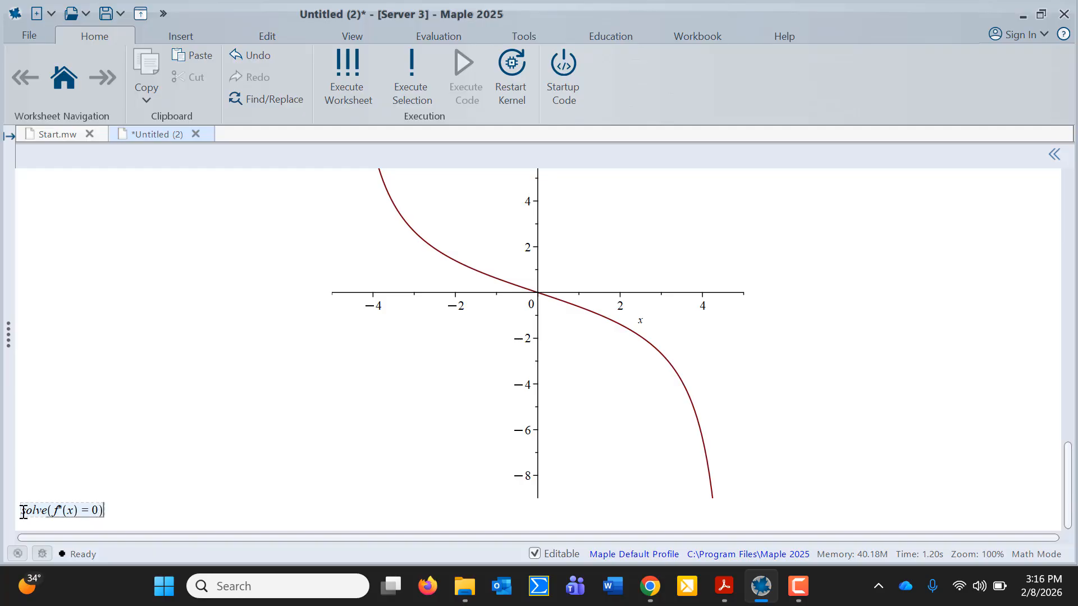
pyautogui.press('Return')
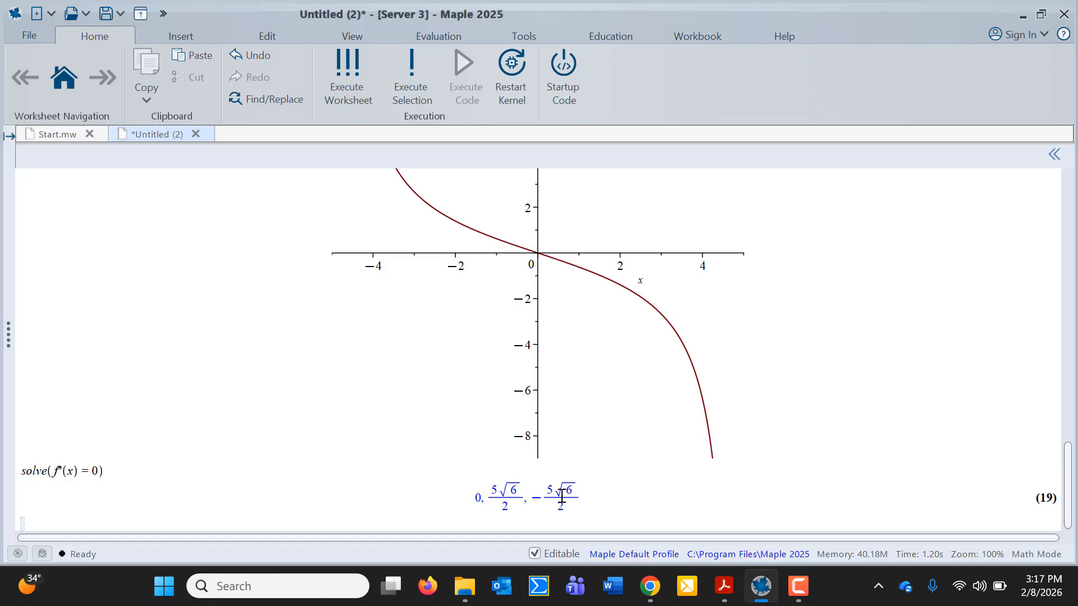
pyautogui.write('evalf(%)')
pyautogui.press('Return')
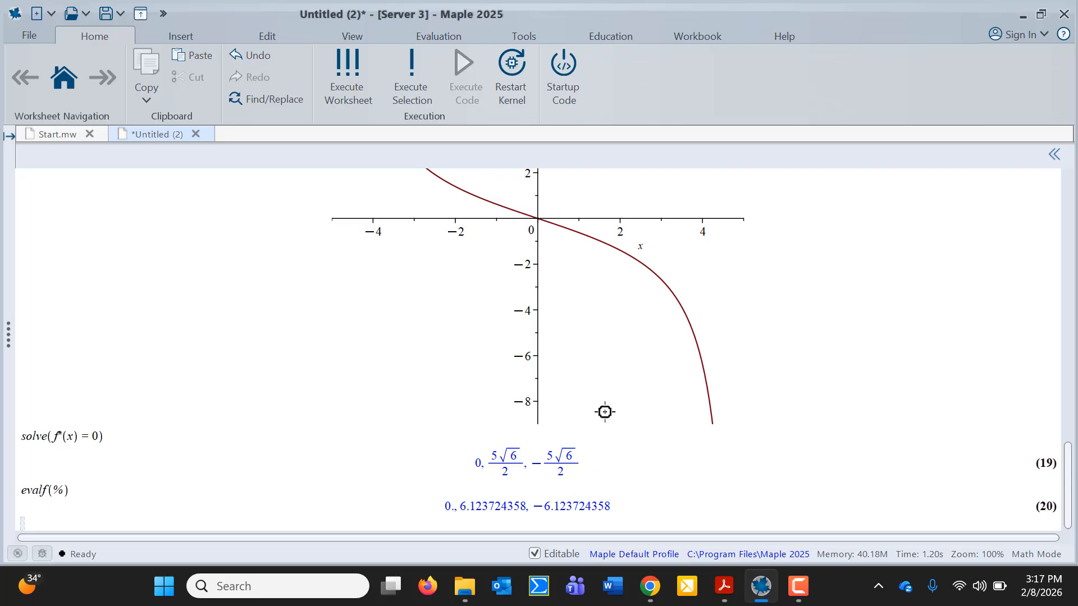
pyautogui.scroll(4, 604, 409)
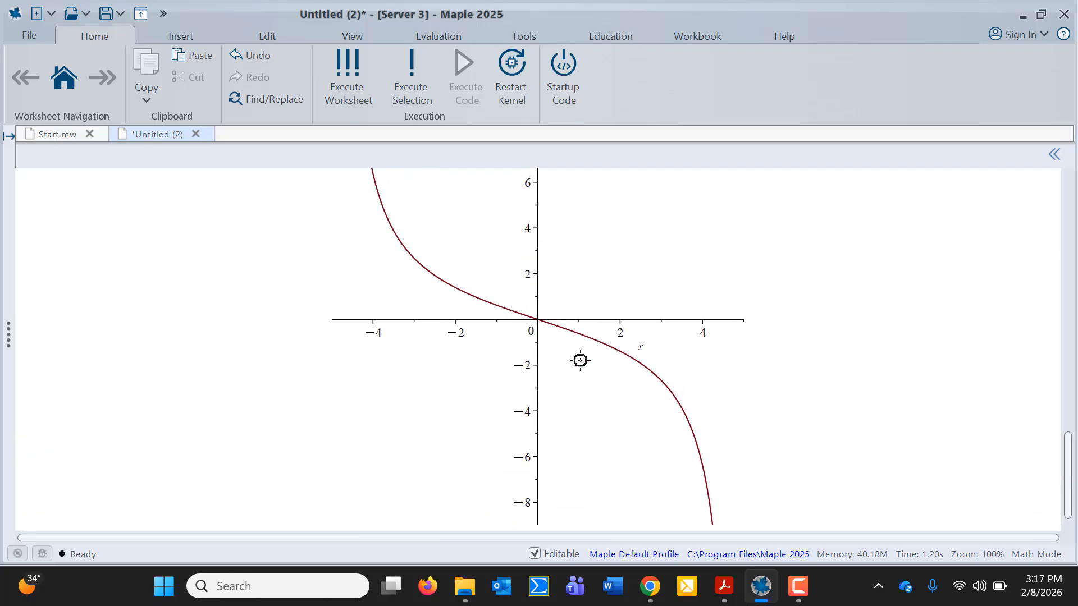
pyautogui.scroll(20, 580, 360)
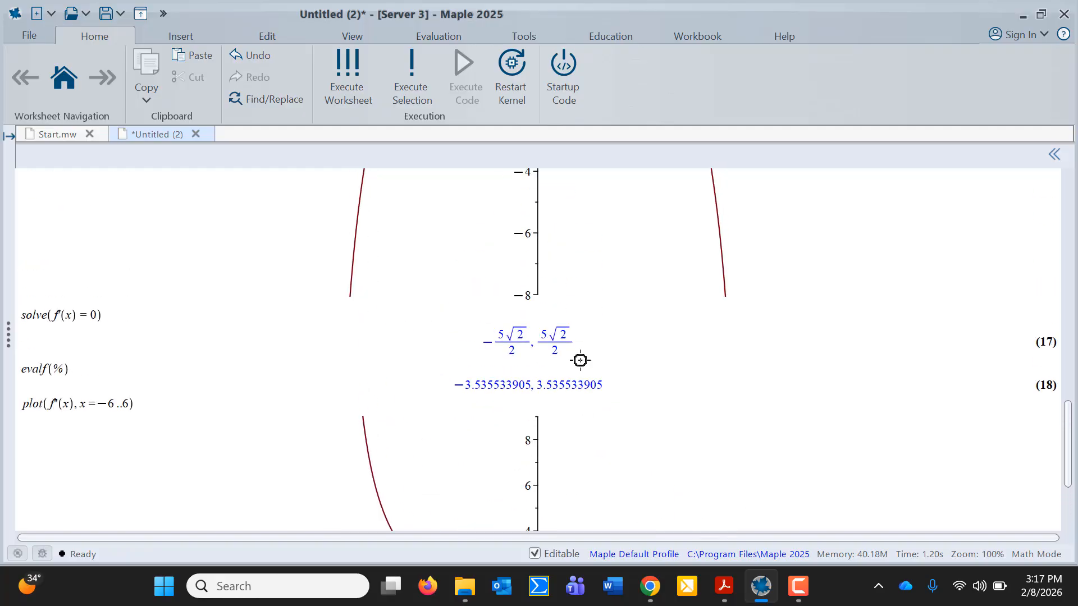
pyautogui.scroll(20, 580, 360)
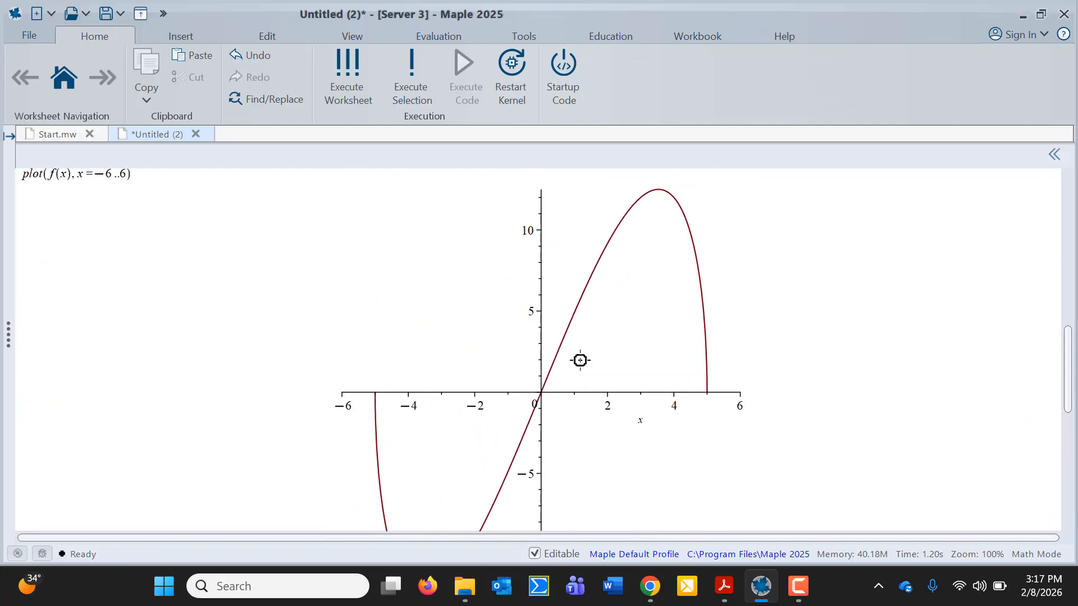
pyautogui.scroll(5, 580, 360)
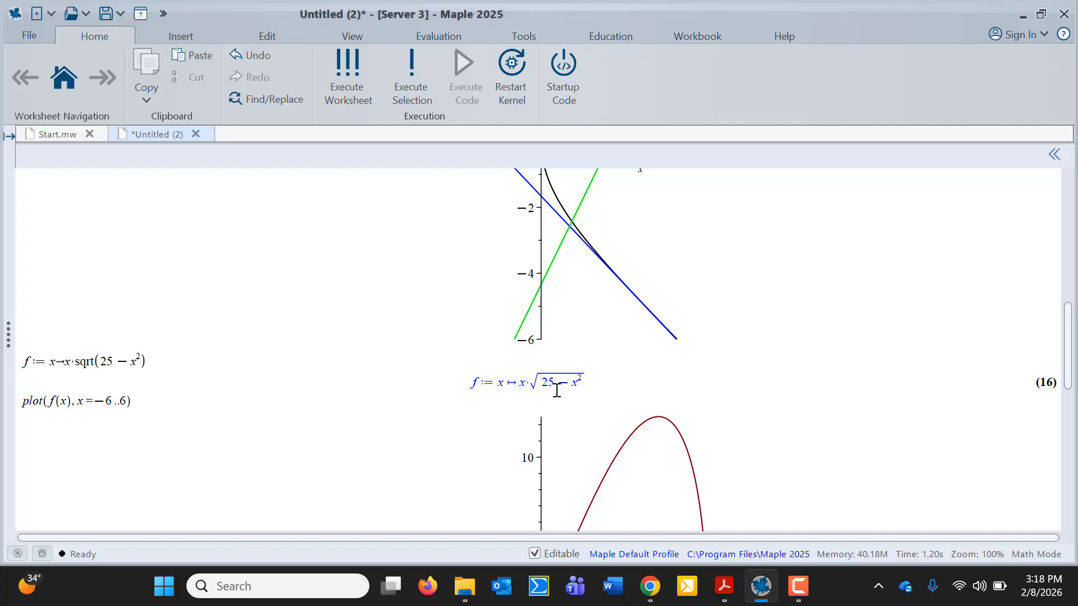
pyautogui.scroll(-8, 556, 390)
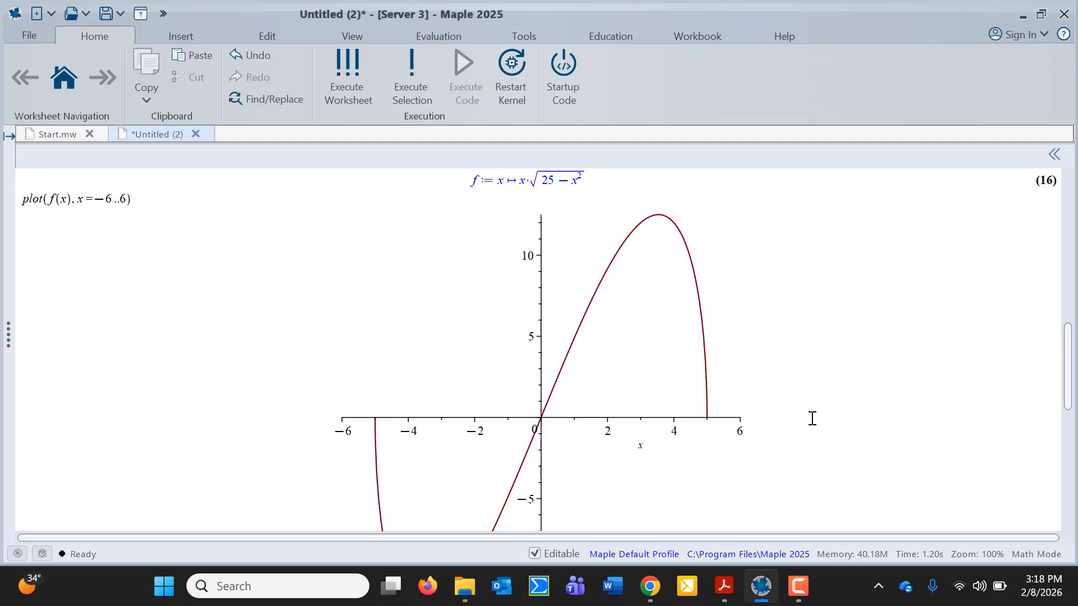
pyautogui.scroll(-20, 812, 418)
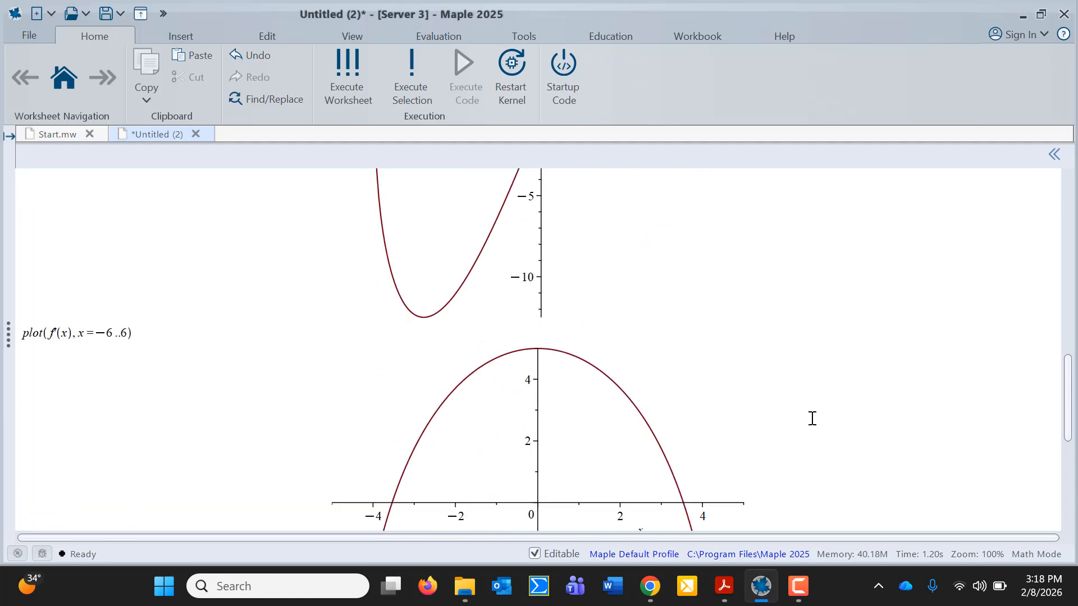
pyautogui.scroll(-20, 812, 418)
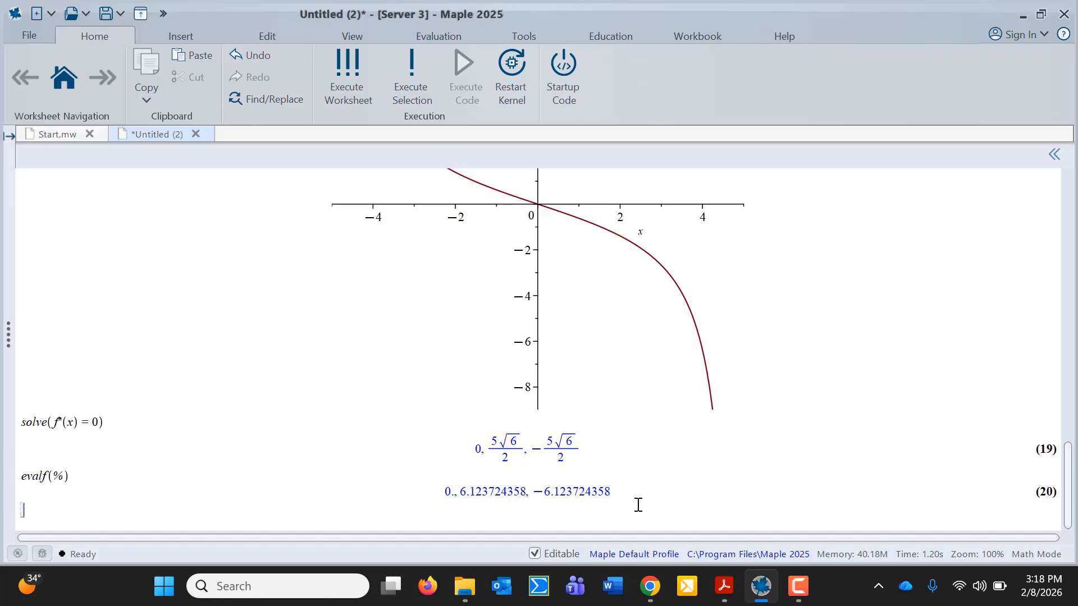
# Read part (c) in the assignment PDF, then start a plot command back in Maple
pyautogui.click(724, 587)
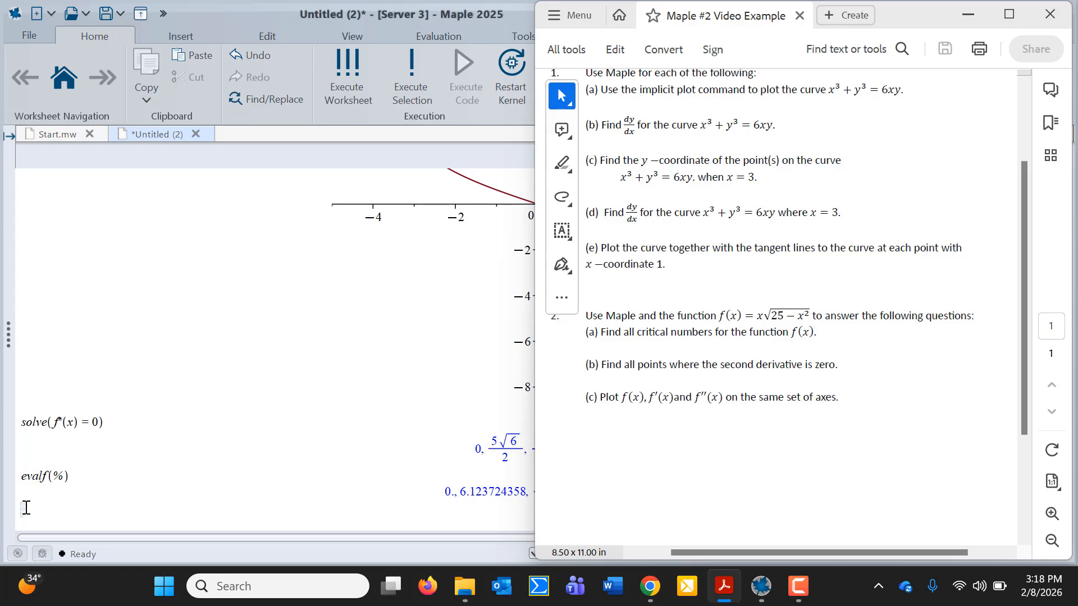
pyautogui.click(25, 508)
pyautogui.write('plot')
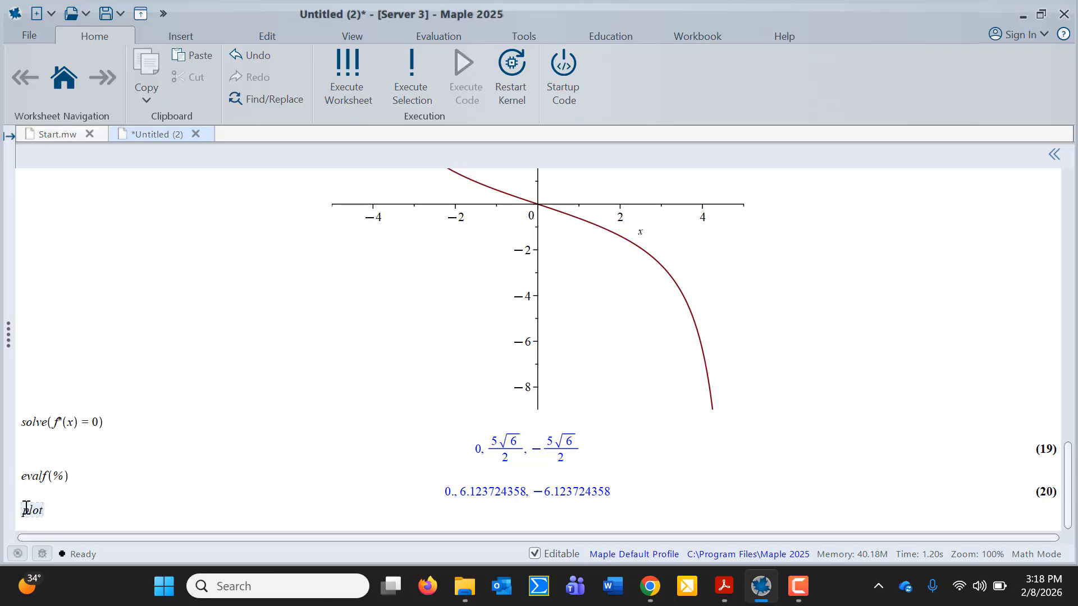
pyautogui.write('(')
# Plot [f(x), f'(x), f''(x)] together on one set of axes for x = -5..5
pyautogui.write('[f(x),')
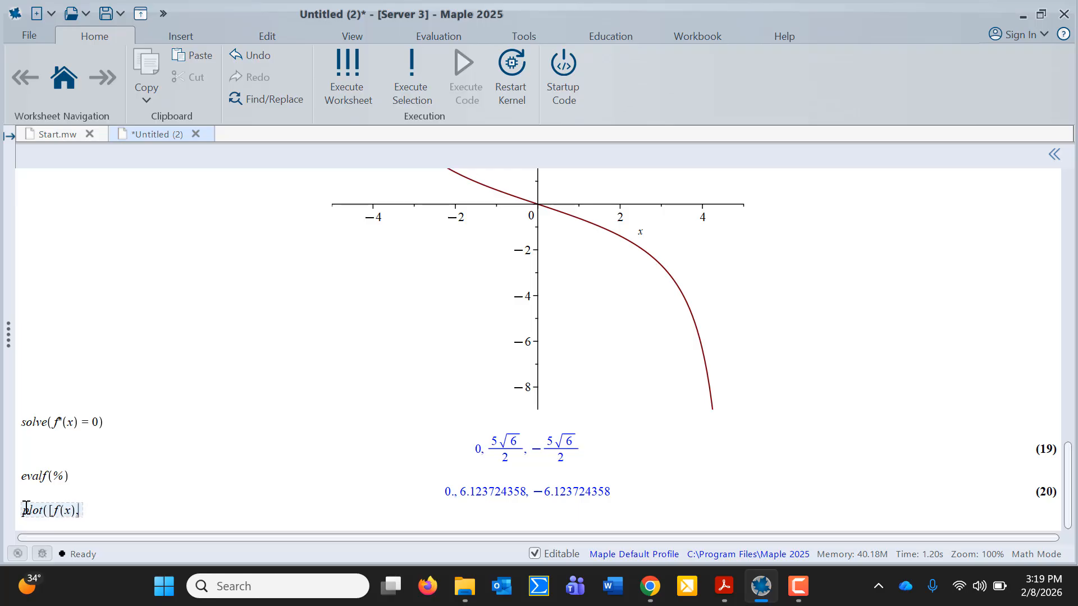
pyautogui.write("f'(x),f")
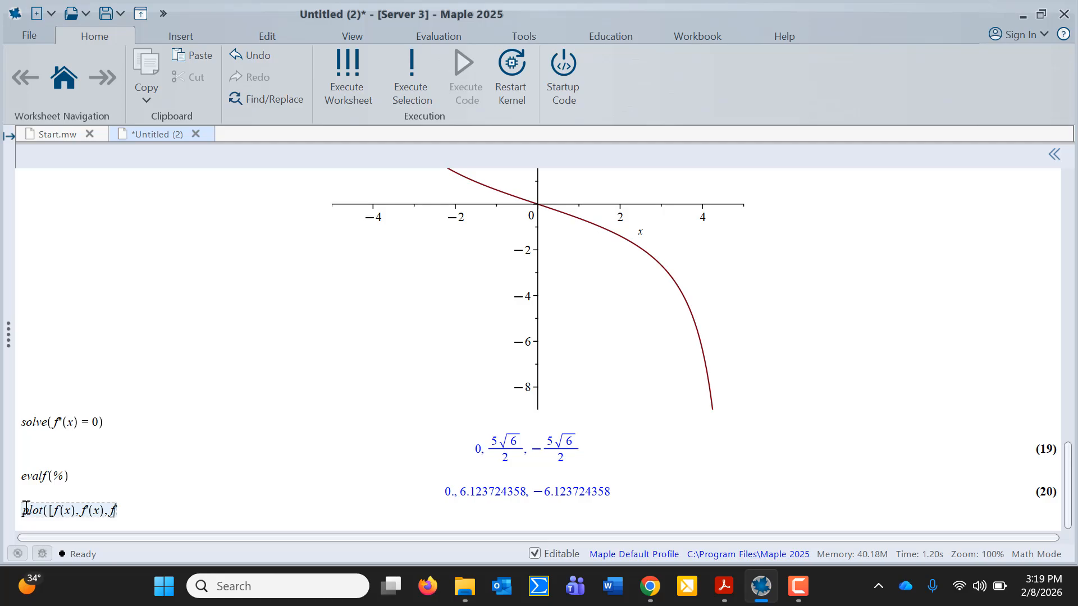
pyautogui.write("''(x)")
pyautogui.write(']')
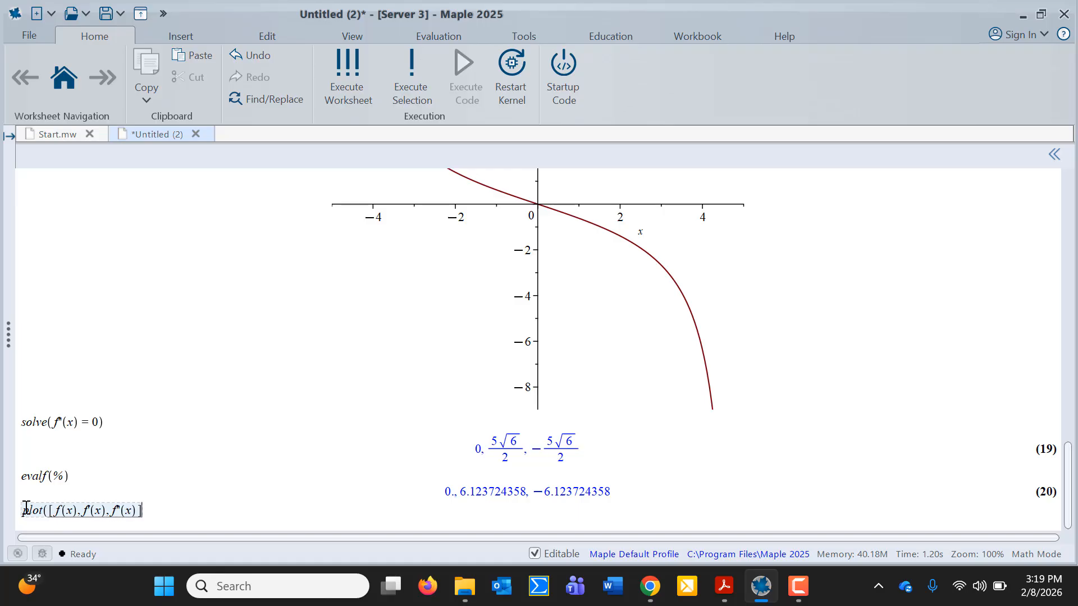
pyautogui.write(',x=-5.')
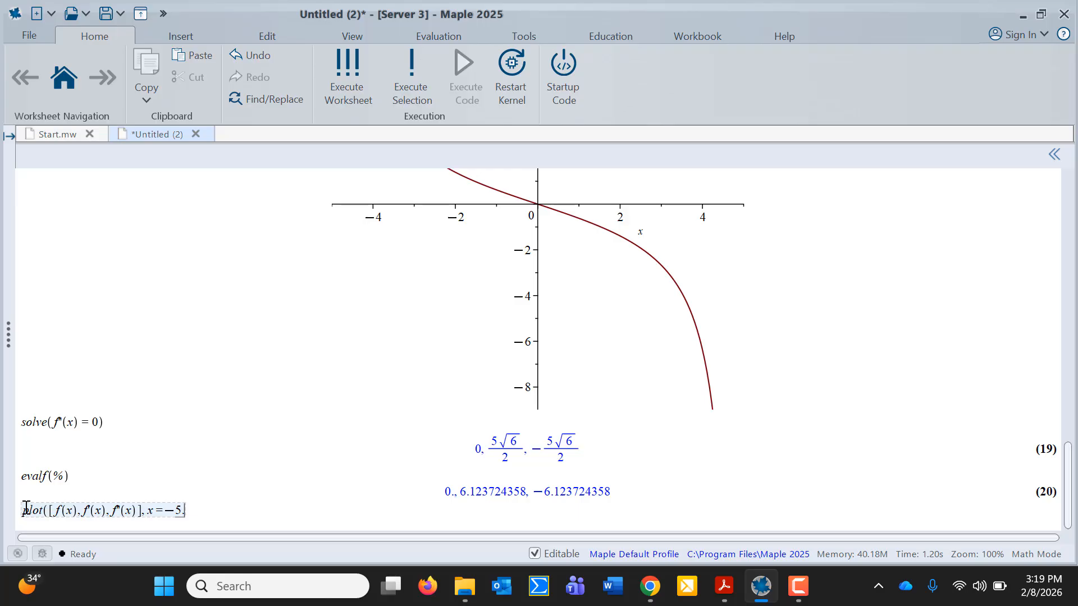
pyautogui.write('.5)')
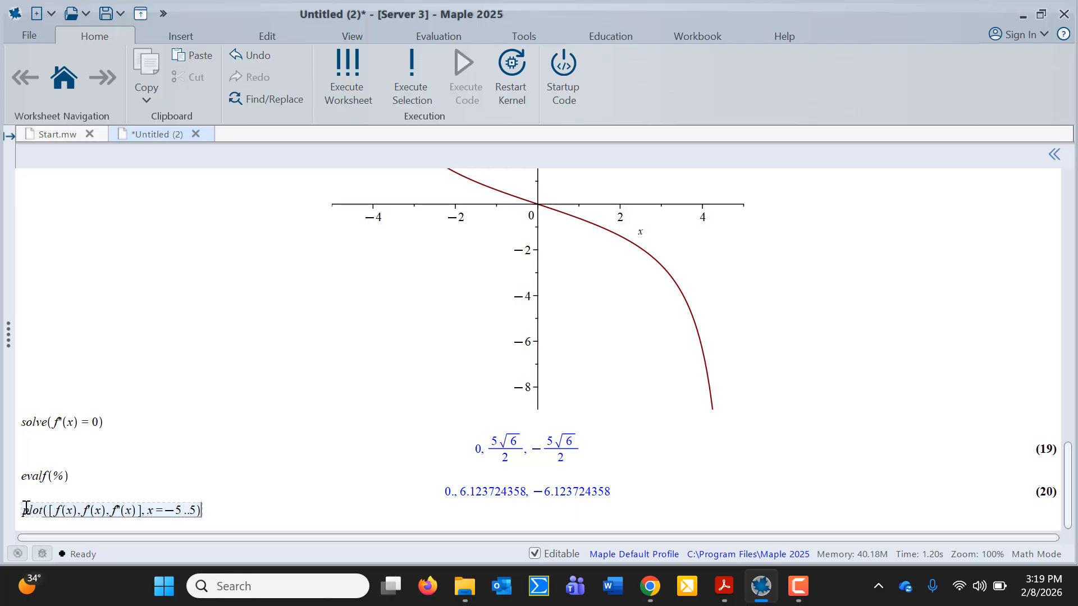
pyautogui.press('Return')
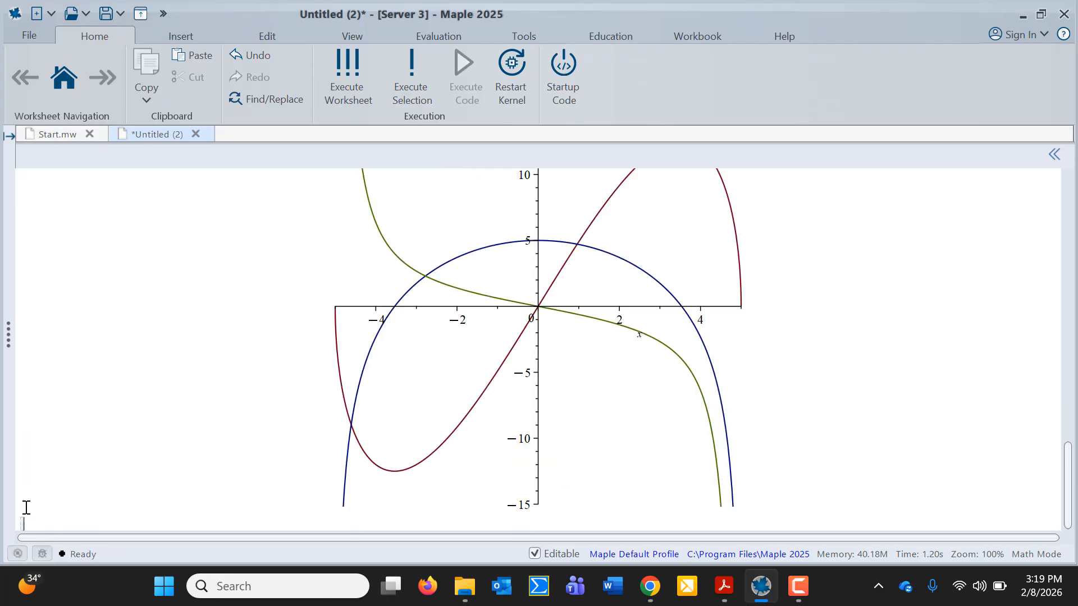
# Redraw the combined plot with thickness = 3 and colours black, red and blue
pyautogui.scroll(3, 287, 484)
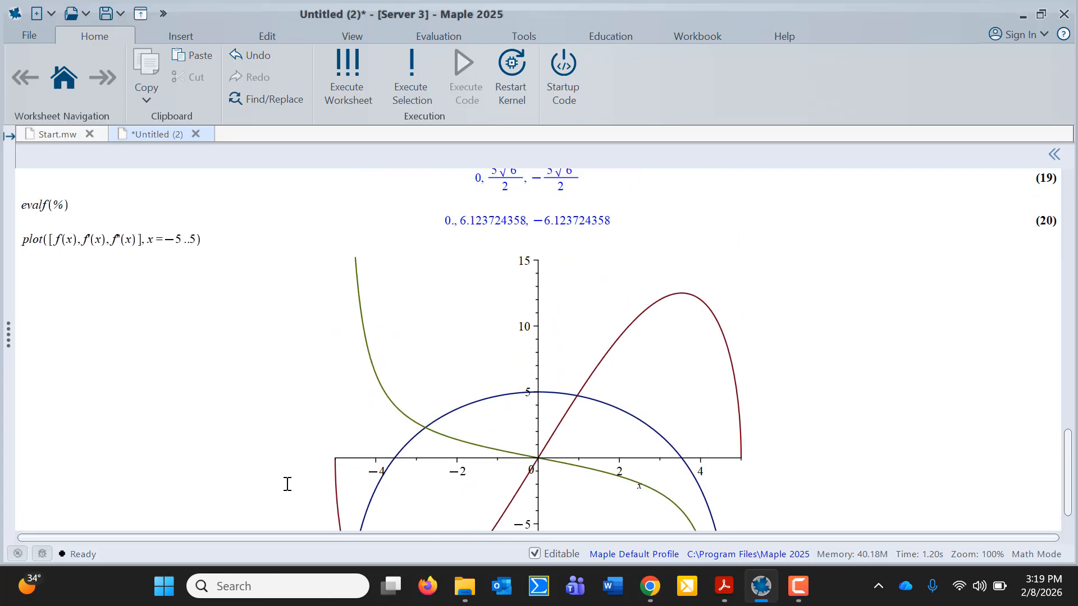
pyautogui.scroll(-1, 287, 484)
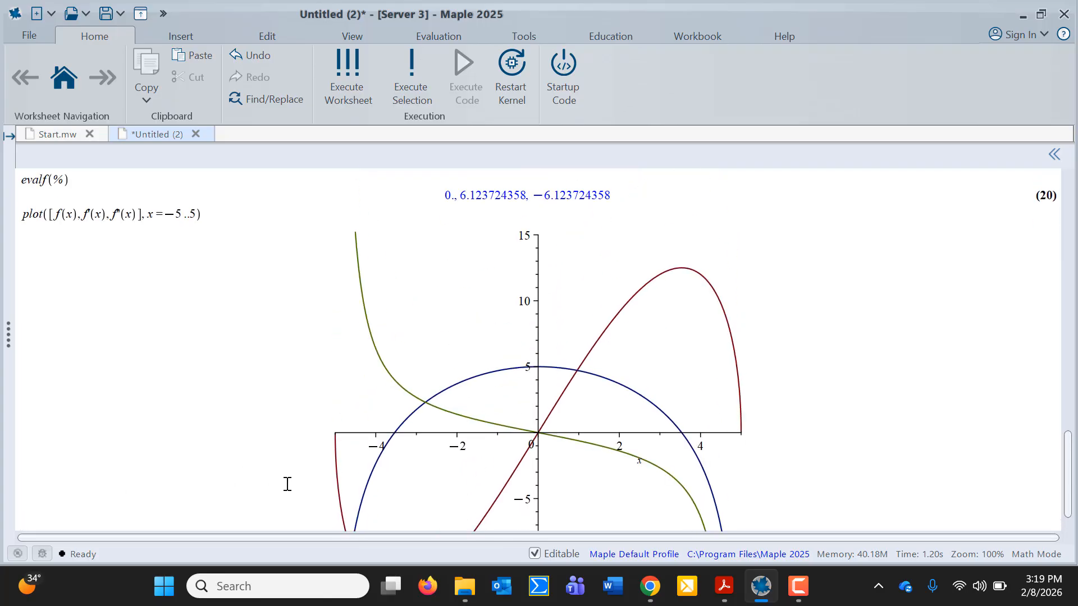
pyautogui.click(198, 214)
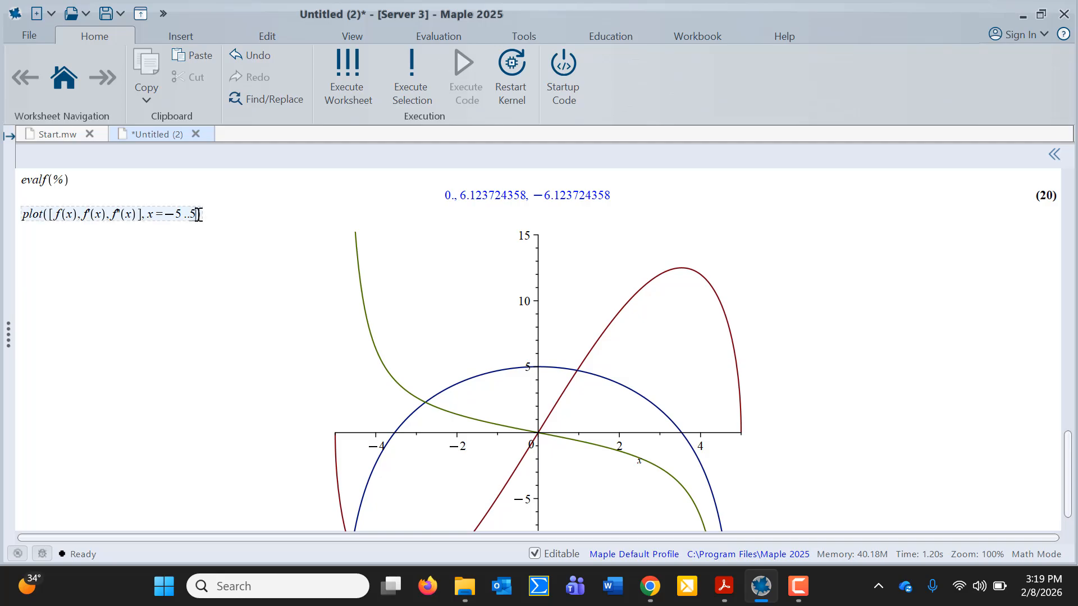
pyautogui.write(',ti')
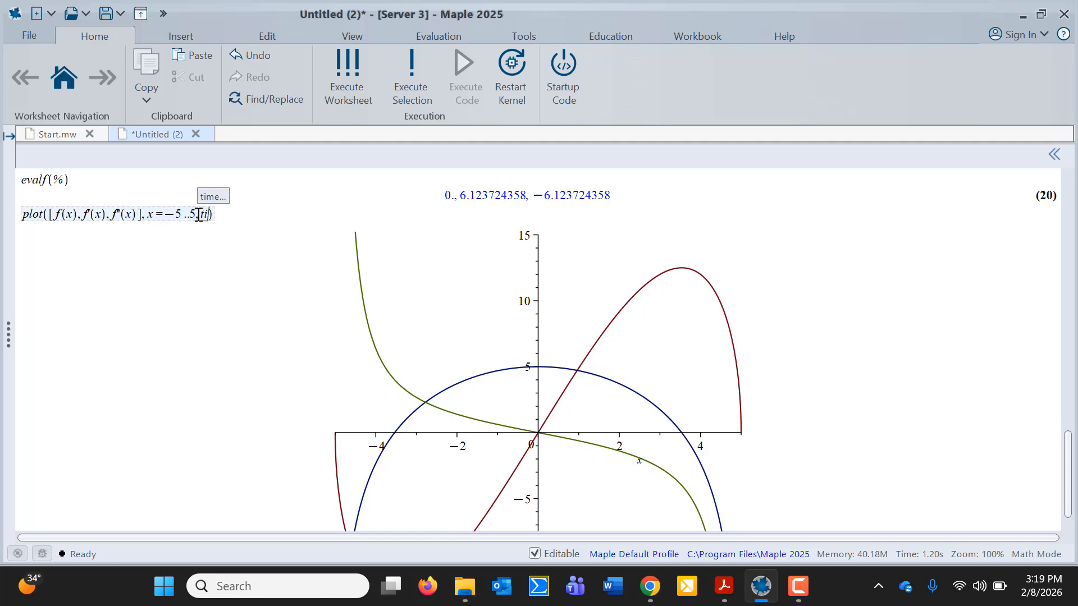
pyautogui.press('BackSpace')
pyautogui.write('hick')
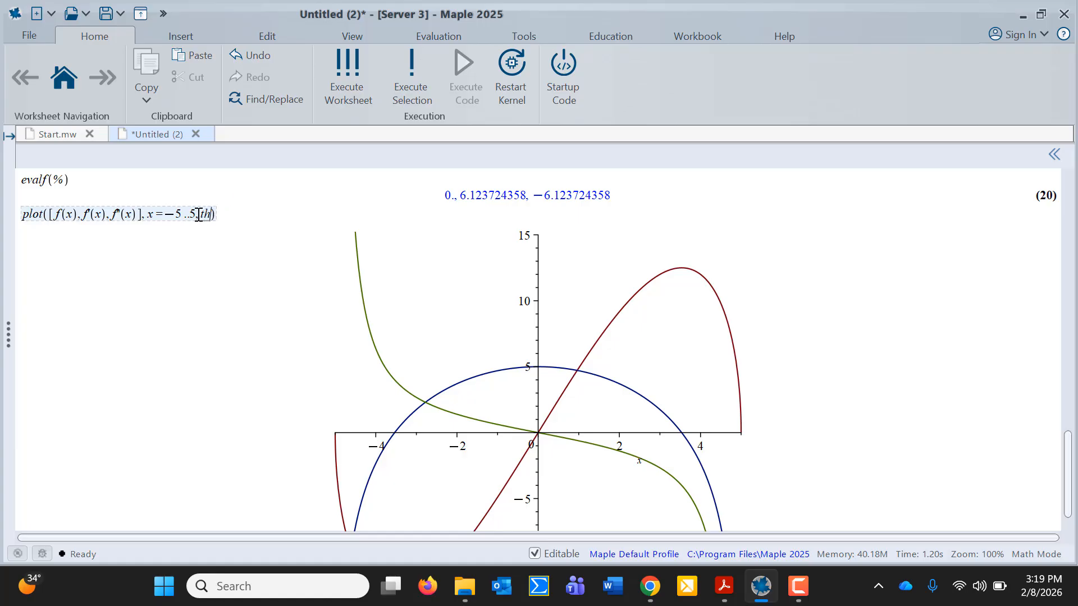
pyautogui.write('ness = 3')
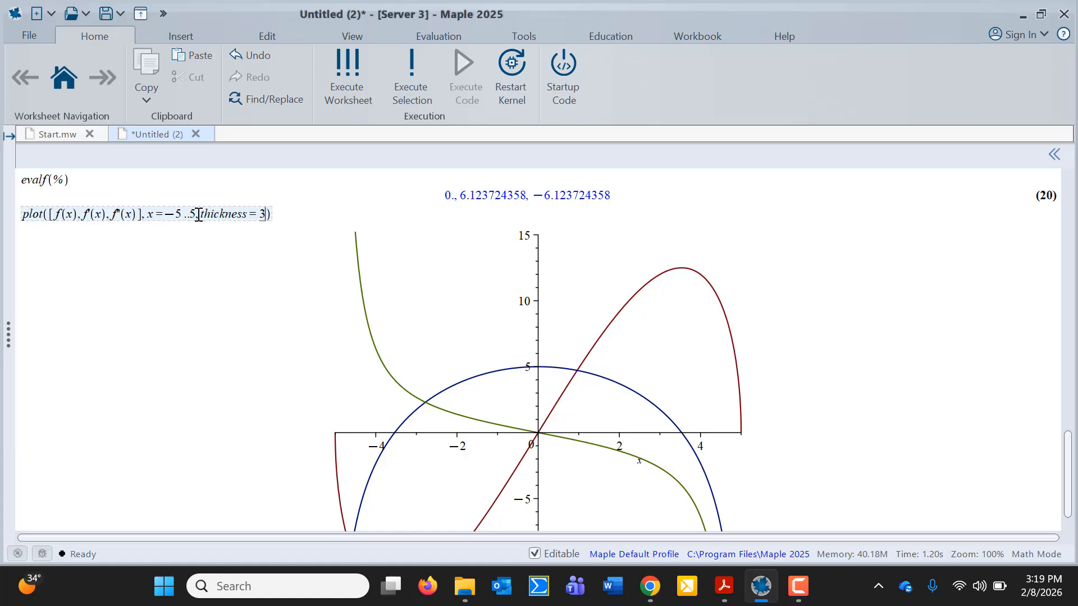
pyautogui.write(', color = ')
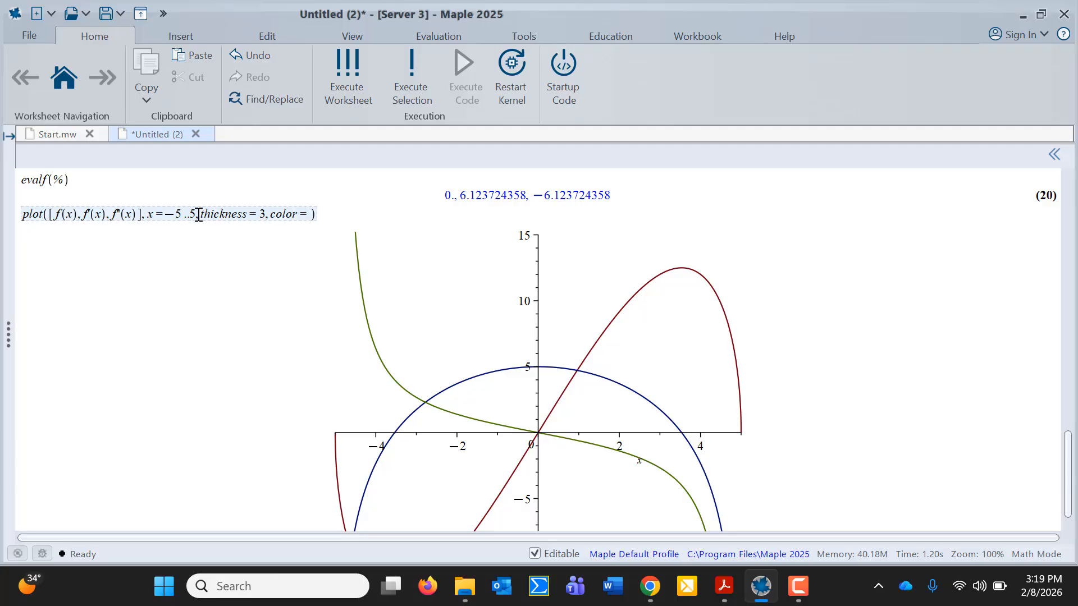
pyautogui.write('[')
pyautogui.write('black, red')
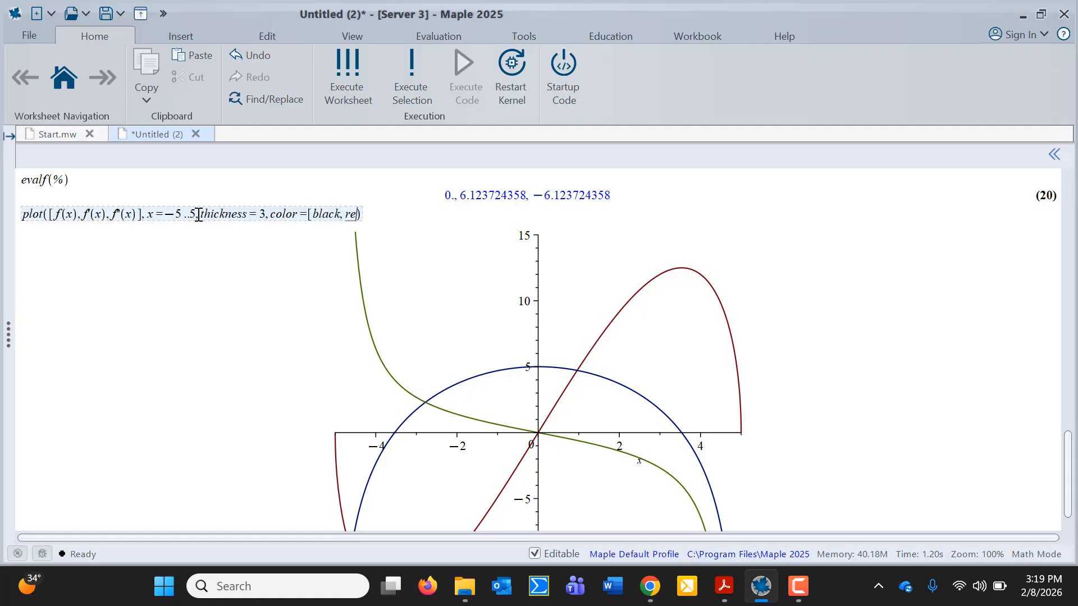
pyautogui.write(', blue]')
pyautogui.press('Return')
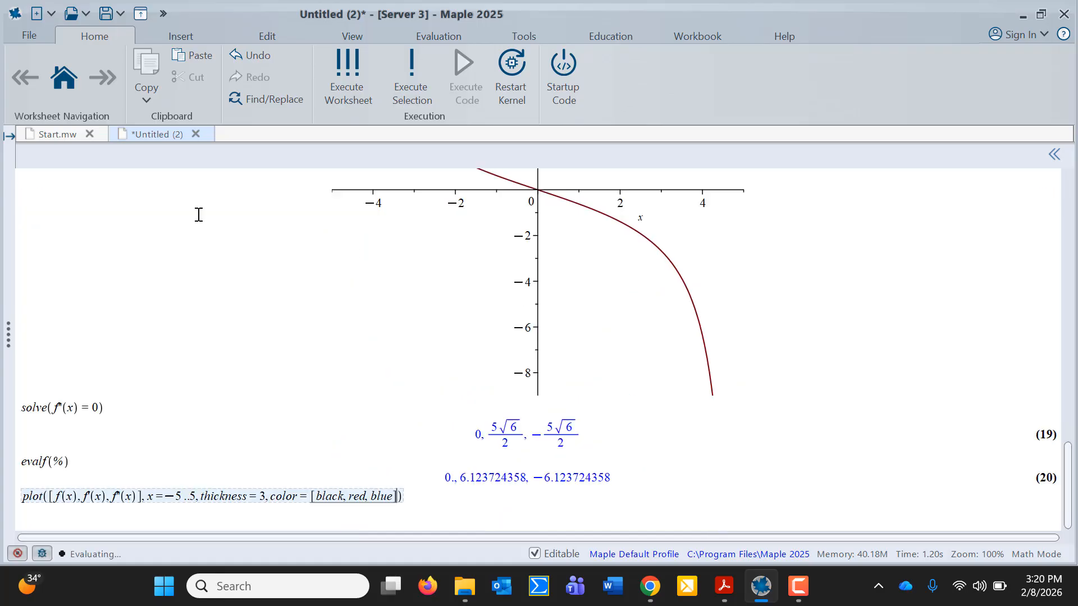
# Look over the black, red and blue plot of f, f′ and f″, then return to the Acrobat exercise sheet
pyautogui.scroll(3, 199, 215)
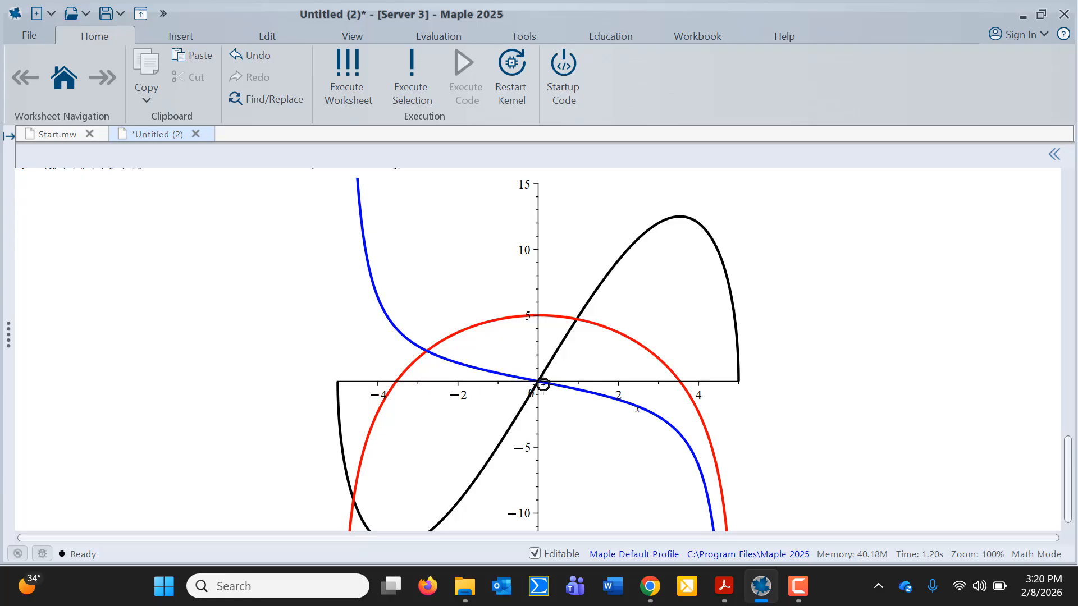
pyautogui.scroll(-1, 542, 384)
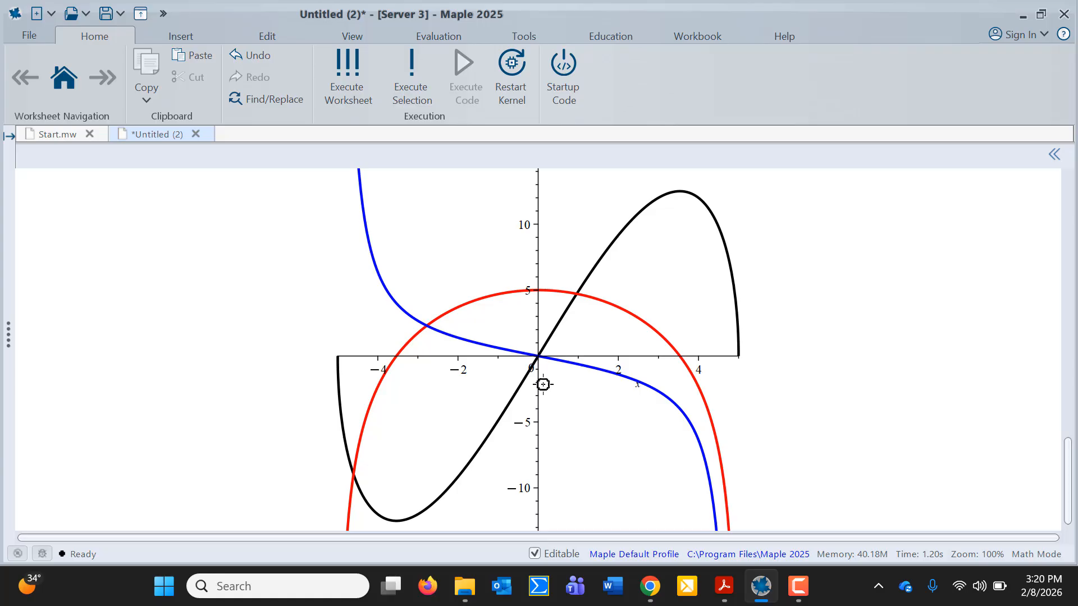
pyautogui.scroll(-2, 543, 385)
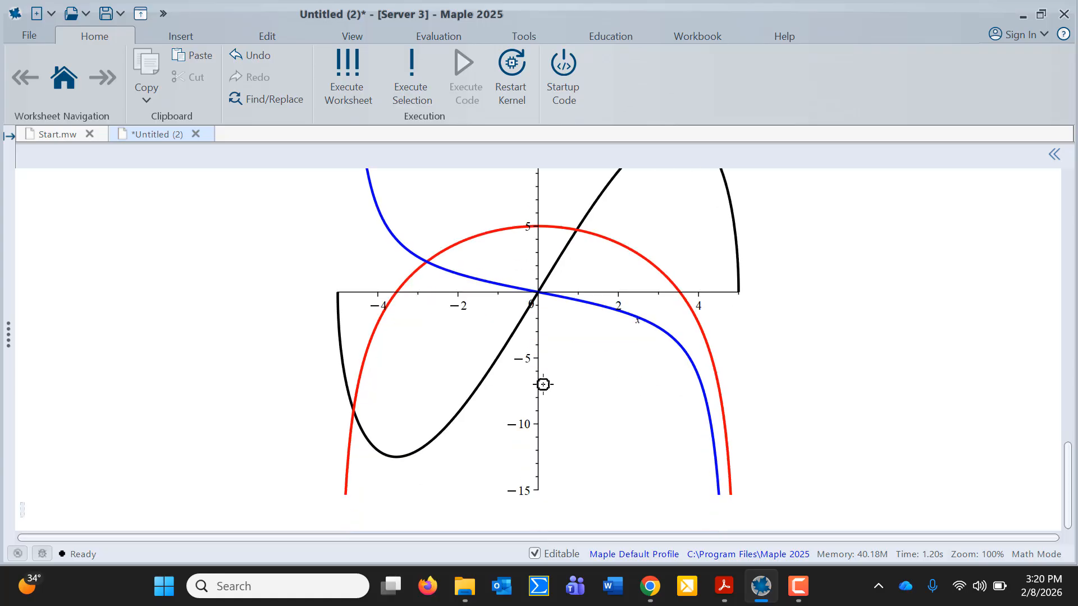
pyautogui.click(724, 586)
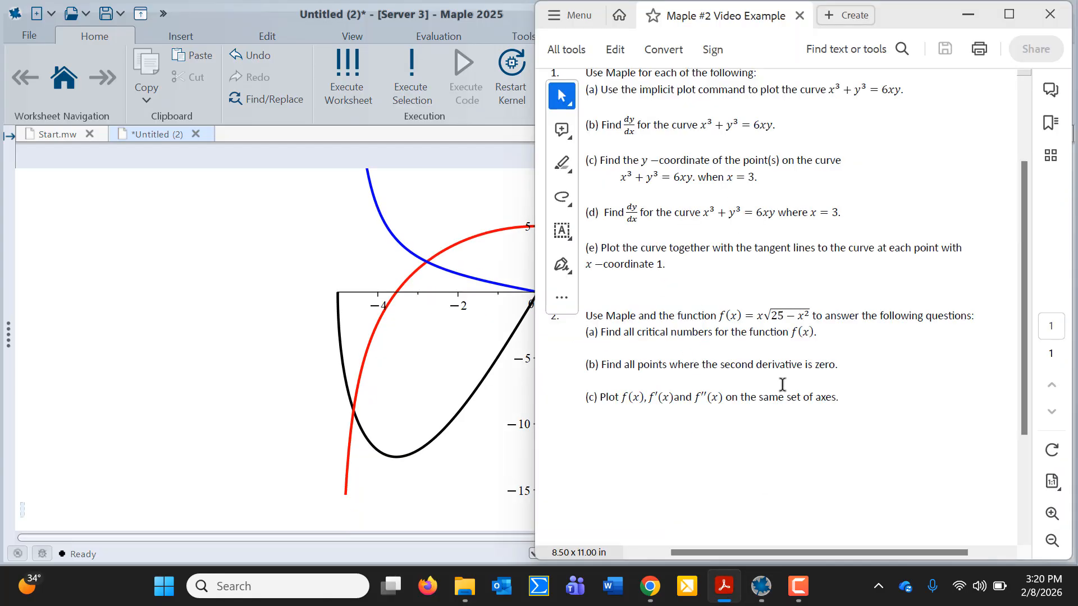